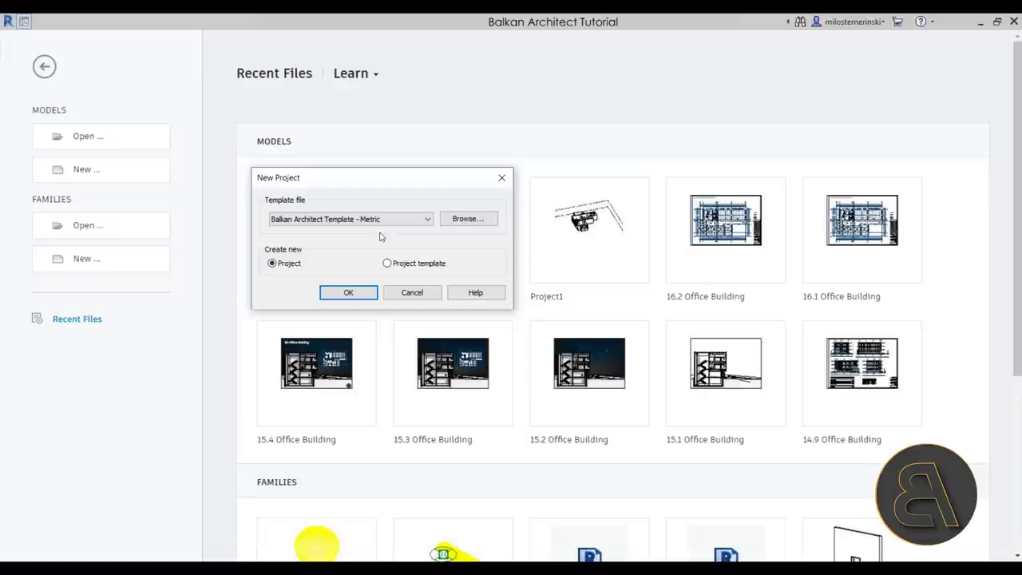
Create a new project from the Balkan Architect Template - Metric
{"action": "left_click", "coordinate": [365, 294]}
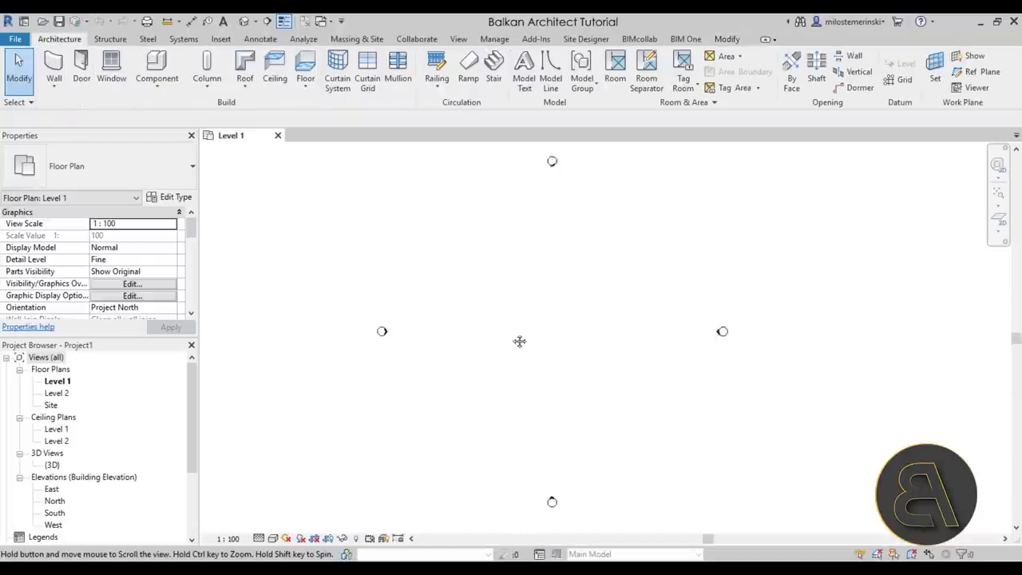
{"action": "middle_click_drag", "start_coordinate": [519, 340], "coordinate": [481, 338]}
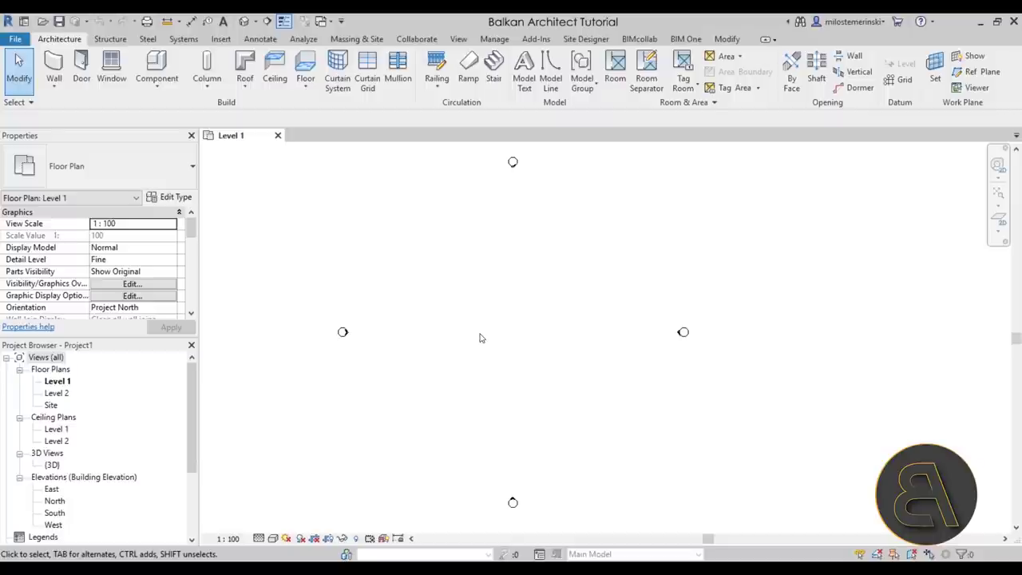
Draw a straight horizontal Generic - 400mm basic wall in the Level 1 plan, between the elevation markers
{"action": "left_click", "coordinate": [54, 67]}
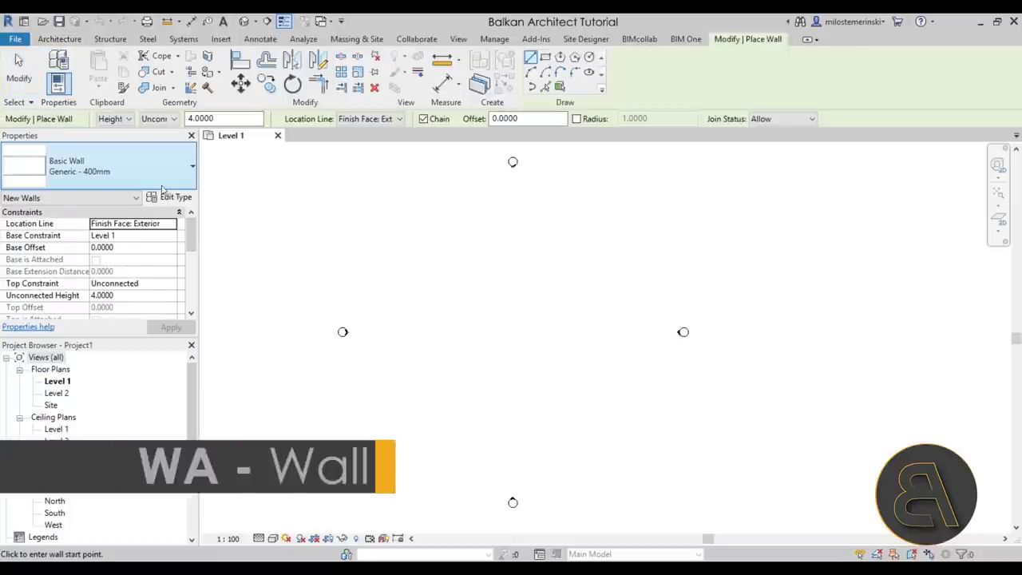
{"action": "left_click", "coordinate": [144, 186]}
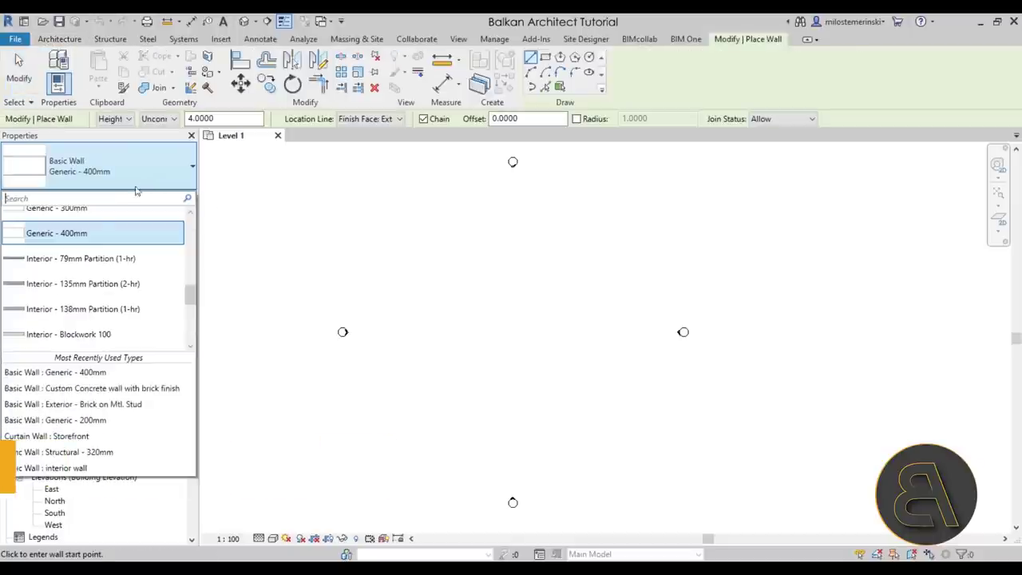
{"action": "left_click", "coordinate": [91, 234]}
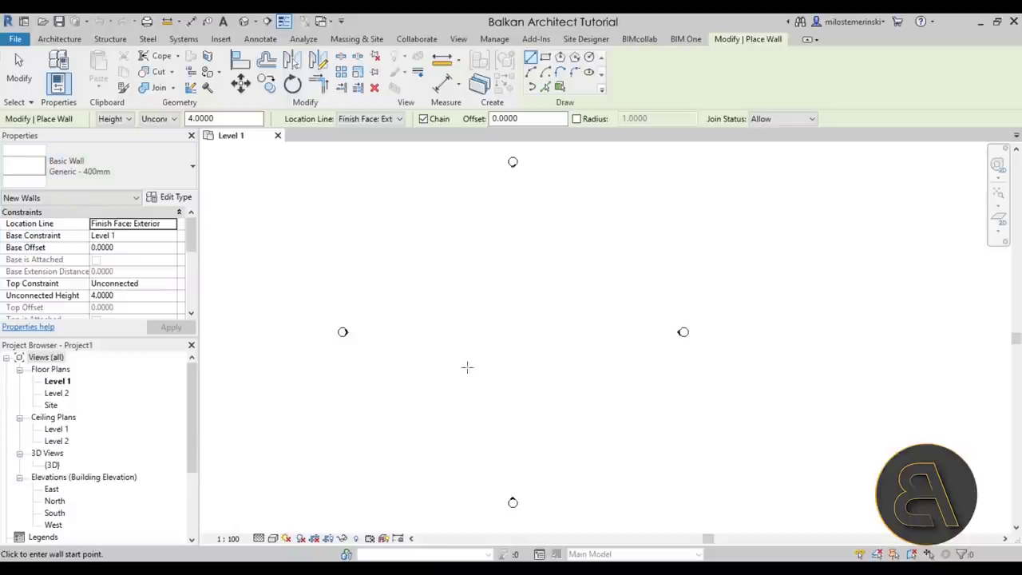
{"action": "left_click", "coordinate": [437, 332]}
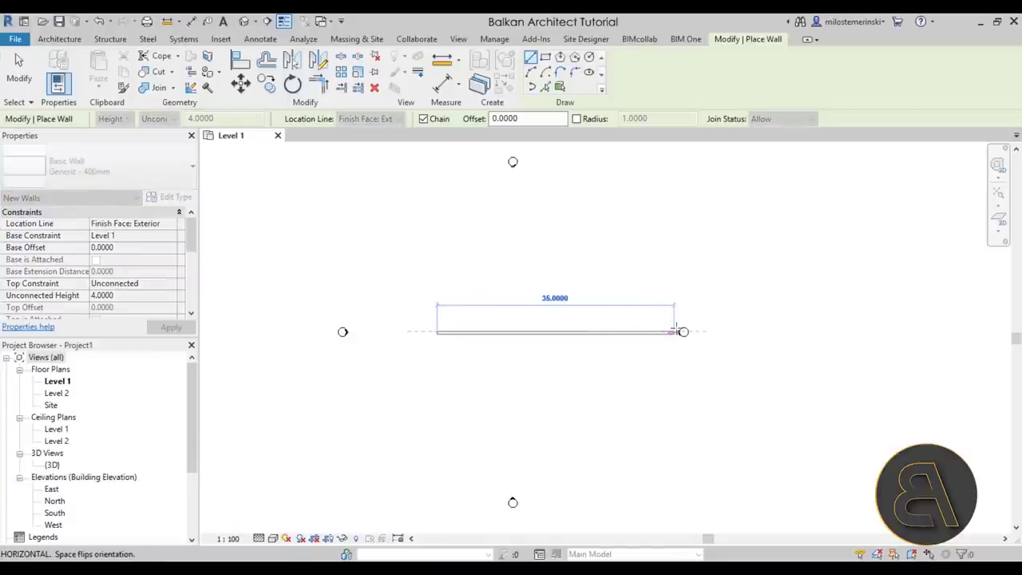
{"action": "left_click", "coordinate": [575, 332]}
{"action": "key", "text": "Escape"}
{"action": "key", "text": "Escape"}
Move the wall sideways so it sits roughly centred between the two side elevation markers
{"action": "left_click", "coordinate": [505, 335]}
{"action": "left_click", "coordinate": [520, 370]}
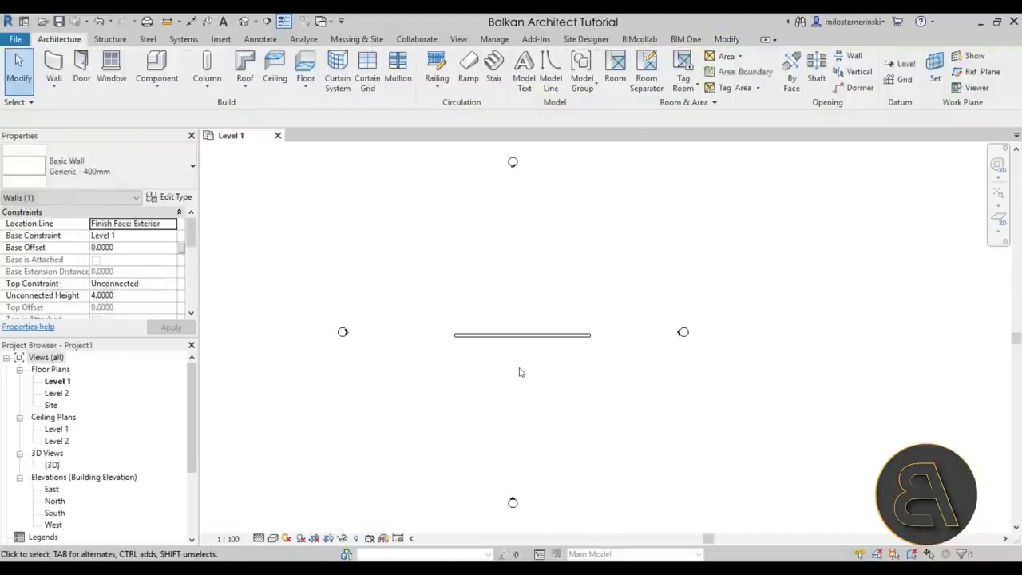
{"action": "scroll", "coordinate": [523, 348], "scroll_direction": "up", "scroll_amount": 3}
{"action": "left_click", "coordinate": [505, 315]}
{"action": "left_click", "coordinate": [511, 328]}
{"action": "left_click", "coordinate": [492, 323]}
{"action": "left_click_drag", "start_coordinate": [492, 322], "coordinate": [480, 320]}
{"action": "left_click", "coordinate": [460, 259]}
{"action": "scroll", "coordinate": [459, 259], "scroll_direction": "down", "scroll_amount": 3}
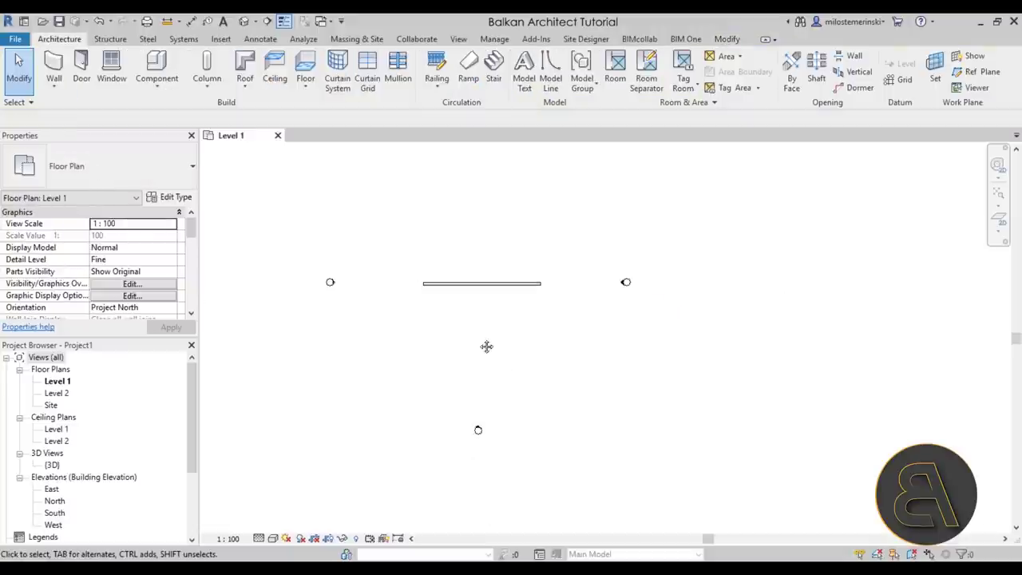
{"action": "scroll", "coordinate": [467, 334], "scroll_direction": "up", "scroll_amount": 2}
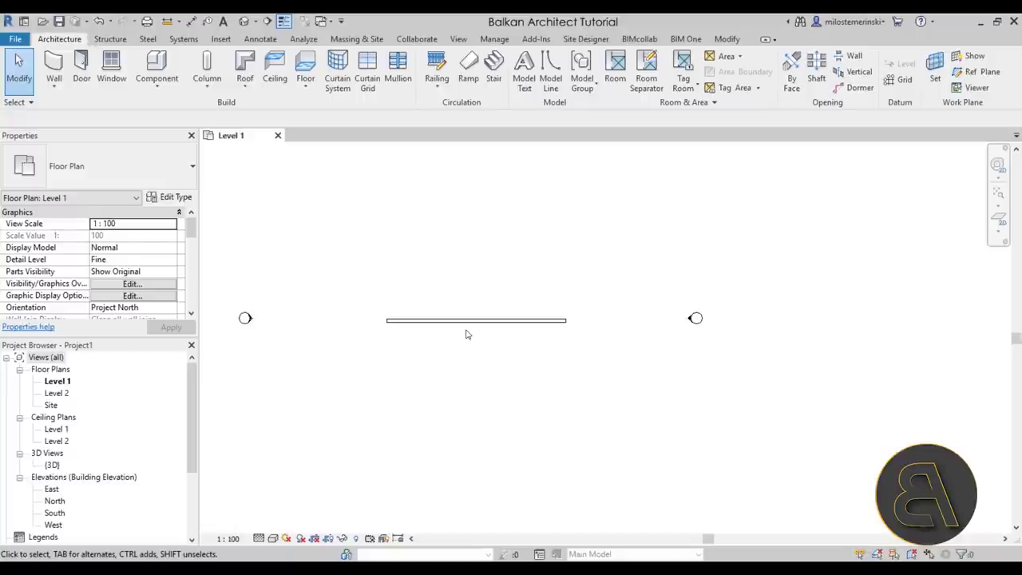
{"action": "left_click", "coordinate": [53, 88]}
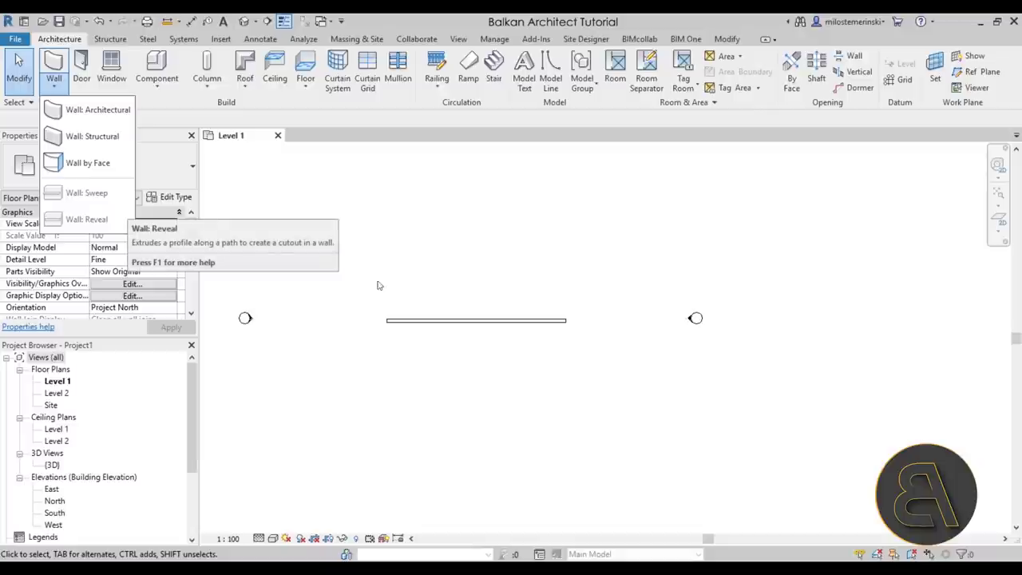
{"action": "left_click", "coordinate": [447, 285]}
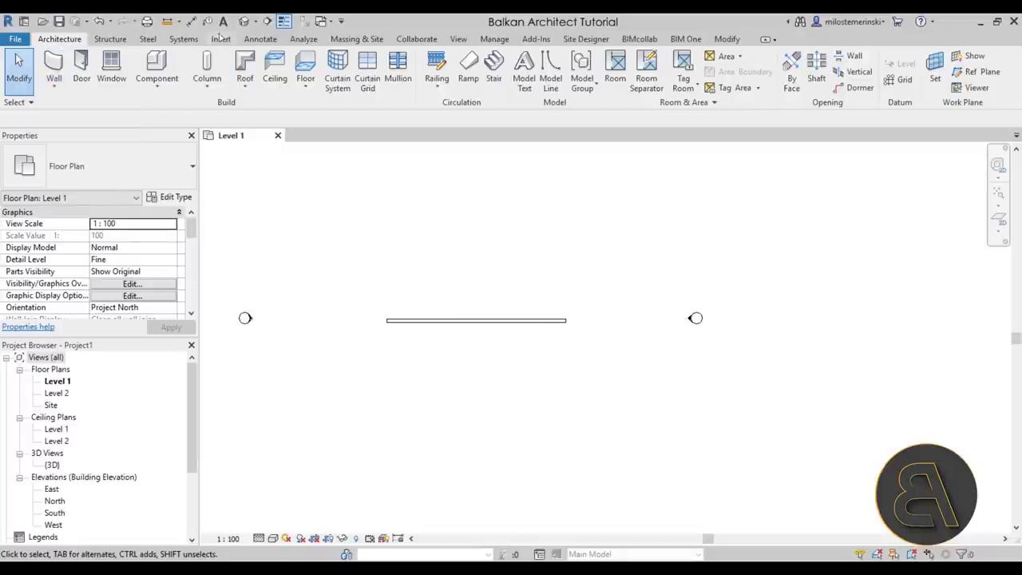
Open the default 3D view and stretch the top of the wall upward to make it taller
{"action": "left_click", "coordinate": [244, 21]}
{"action": "scroll", "coordinate": [561, 418], "scroll_direction": "down", "scroll_amount": 4}
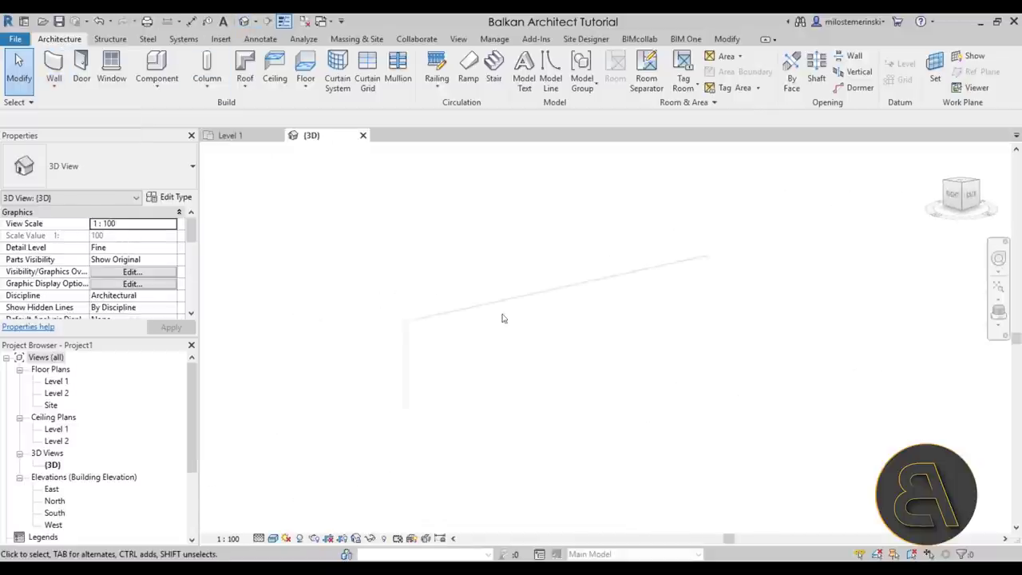
{"action": "left_click", "coordinate": [542, 327]}
{"action": "left_click_drag", "start_coordinate": [557, 287], "coordinate": [556, 227]}
{"action": "key", "text": "Escape"}
{"action": "middle_click_drag", "start_coordinate": [506, 337], "coordinate": [450, 312]}
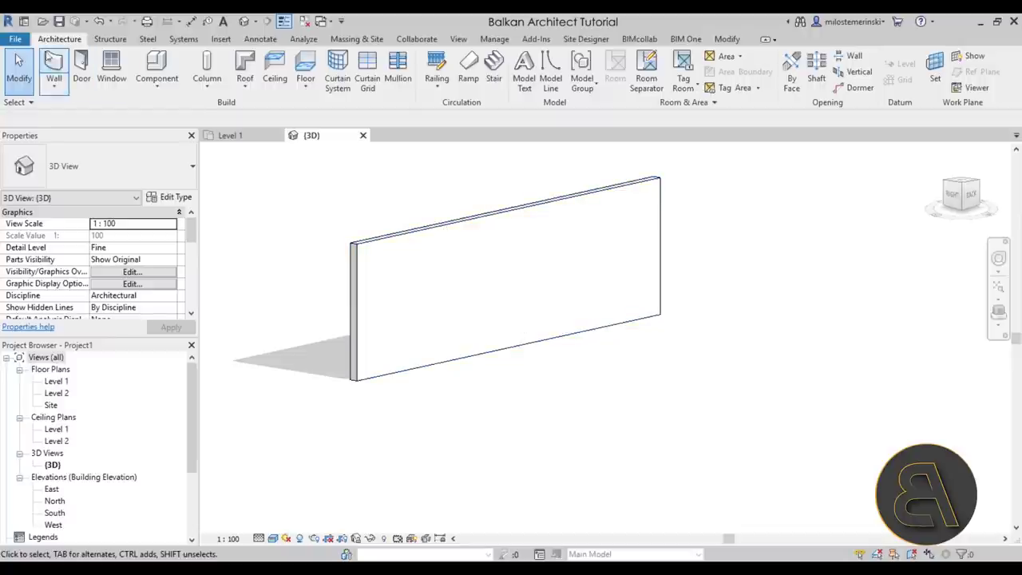
Create a new family from the Metric Generic Model face based template
{"action": "left_click", "coordinate": [16, 40]}
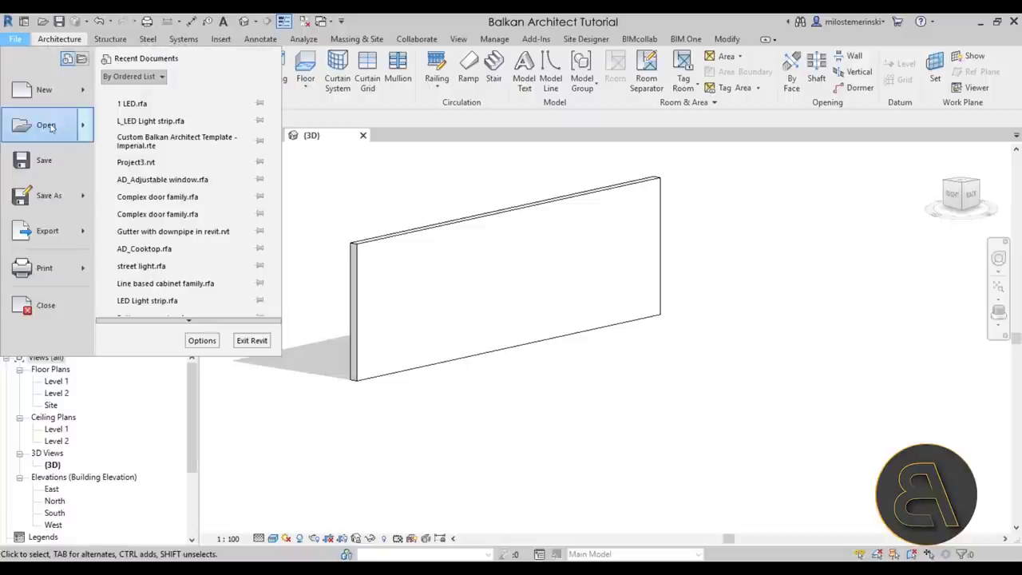
{"action": "mouse_move", "coordinate": [44, 100]}
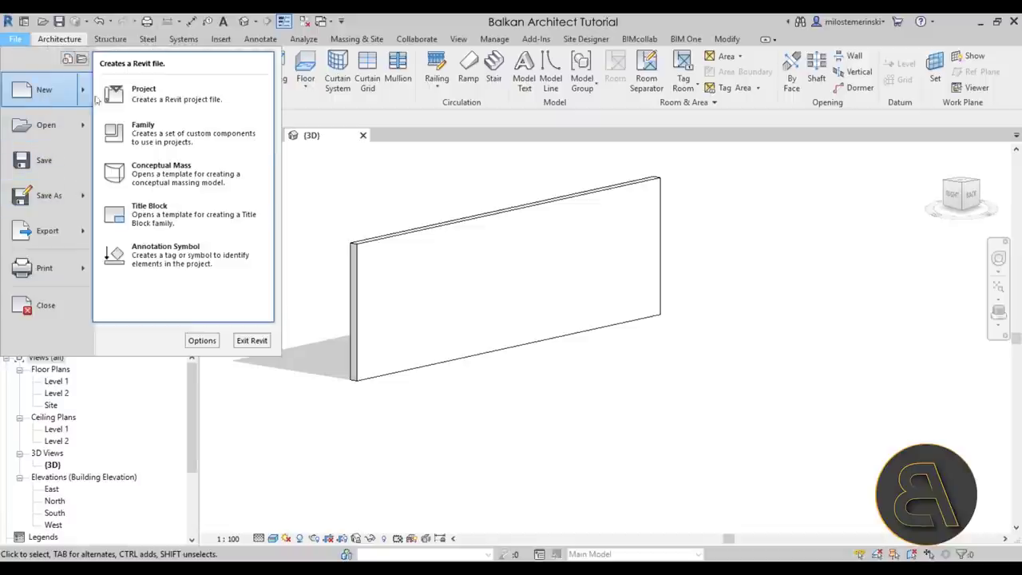
{"action": "left_click", "coordinate": [136, 129]}
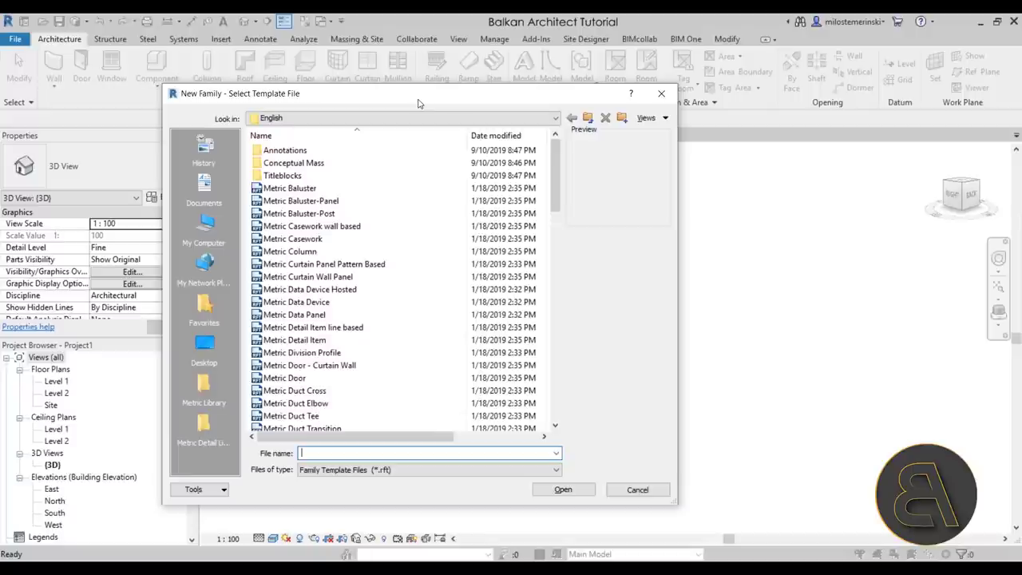
{"action": "left_click_drag", "start_coordinate": [553, 165], "coordinate": [549, 232]}
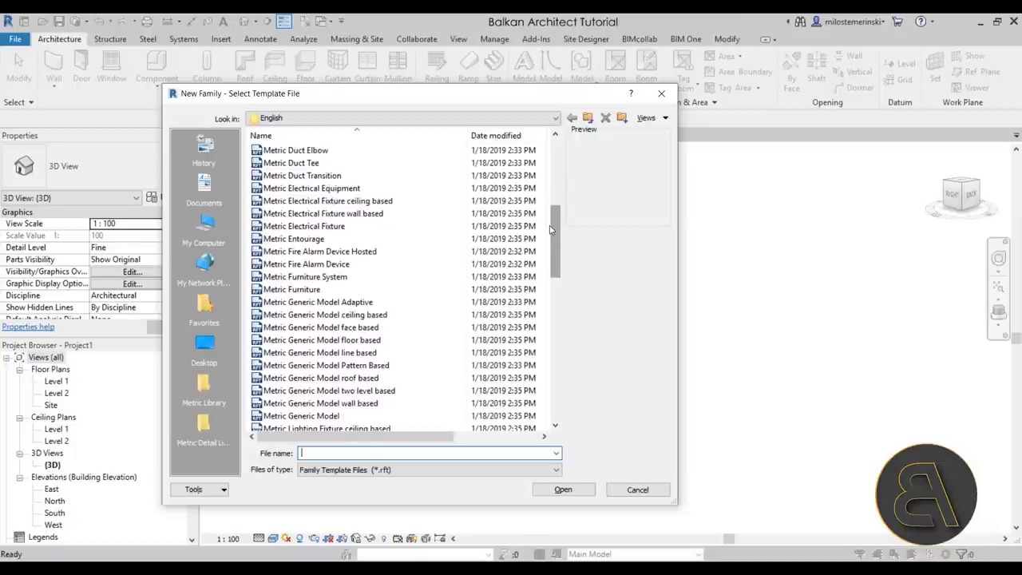
{"action": "left_click_drag", "start_coordinate": [555, 242], "coordinate": [557, 251]}
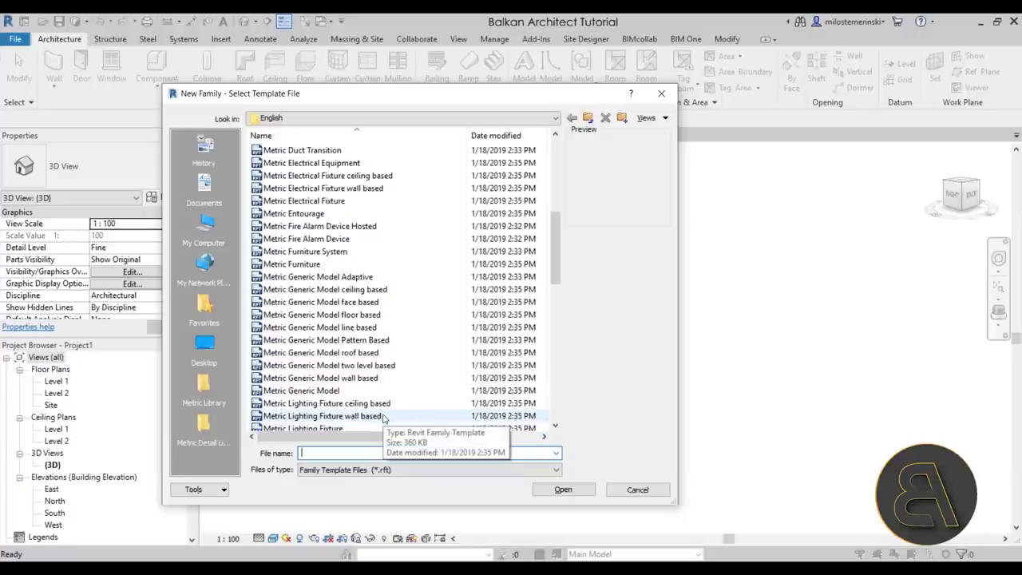
{"action": "left_click", "coordinate": [375, 304]}
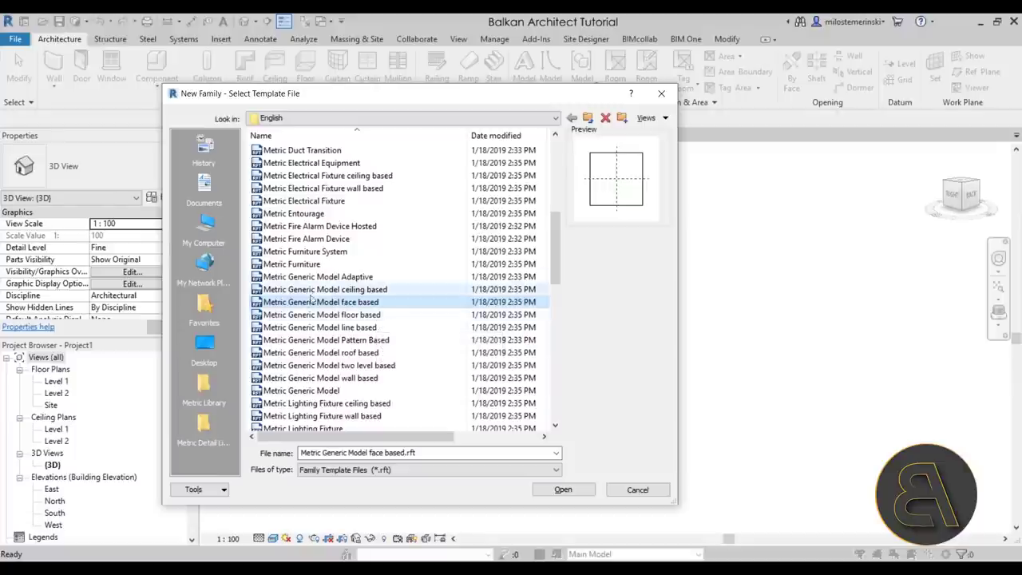
{"action": "left_click", "coordinate": [579, 489]}
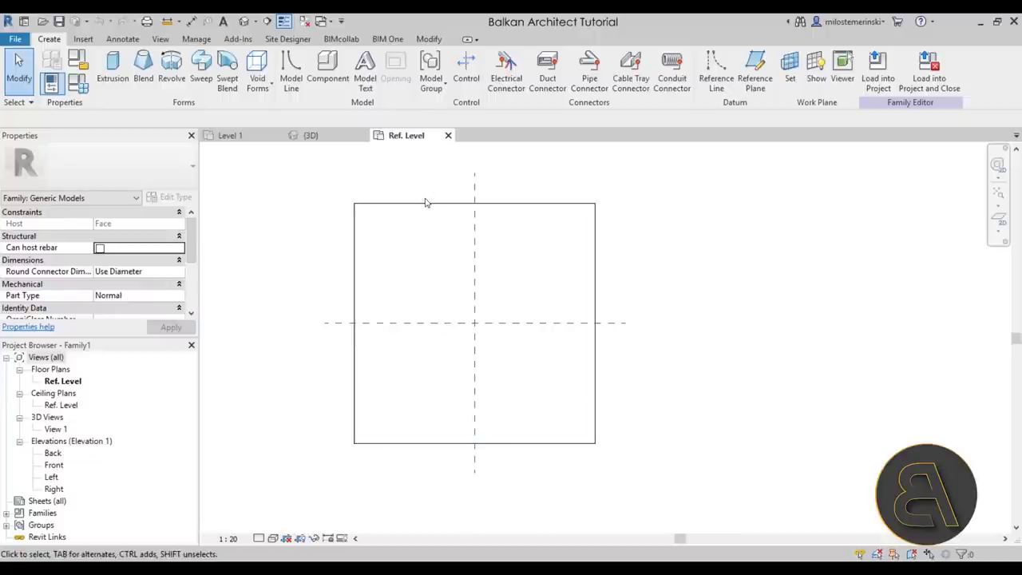
Inspect the square host extrusion supplied with the family template in the Ref. Level plan
{"action": "left_click", "coordinate": [424, 203]}
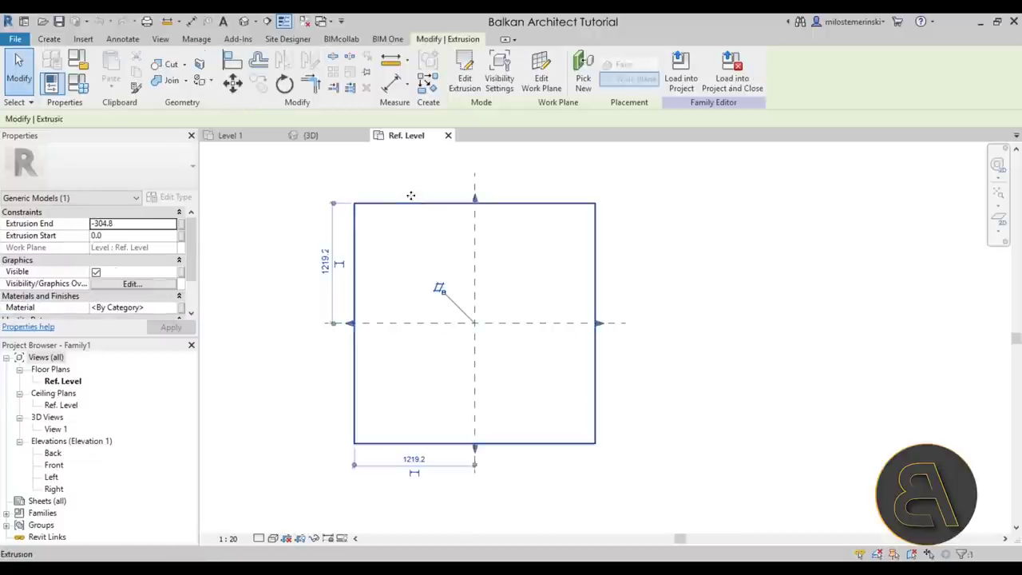
{"action": "left_click", "coordinate": [675, 397]}
{"action": "left_click", "coordinate": [597, 397]}
{"action": "left_click", "coordinate": [639, 398]}
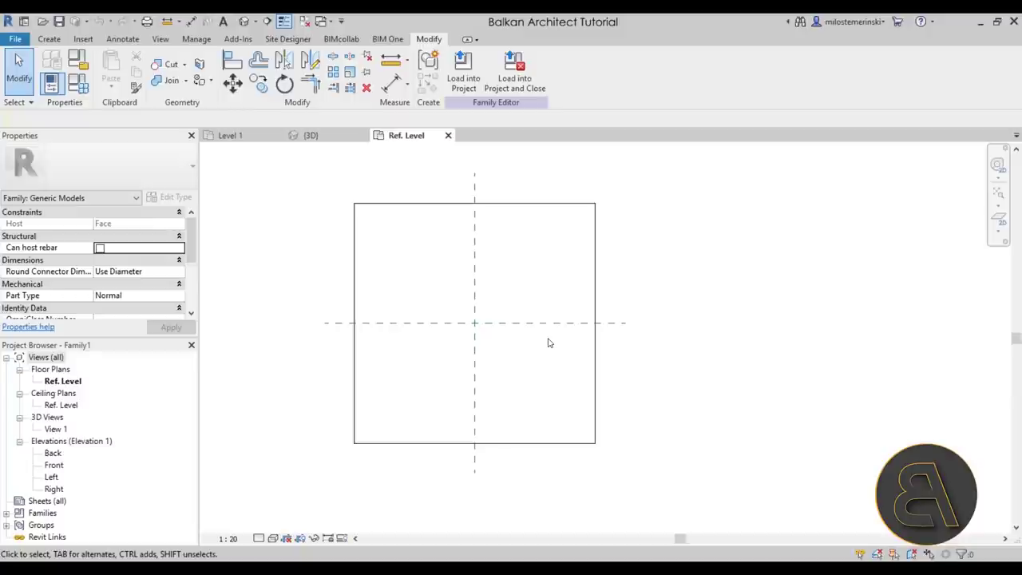
Draw a vertical reference plane to the left of the centre plane and shift it to 480 mm from the centre
{"action": "left_click", "coordinate": [51, 38]}
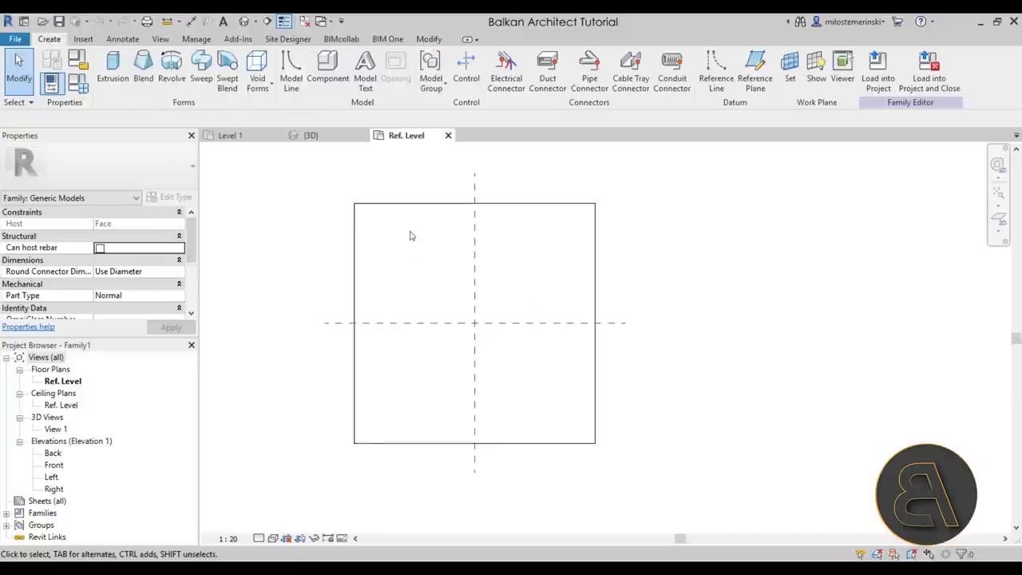
{"action": "left_click", "coordinate": [755, 73]}
{"action": "left_click", "coordinate": [435, 239]}
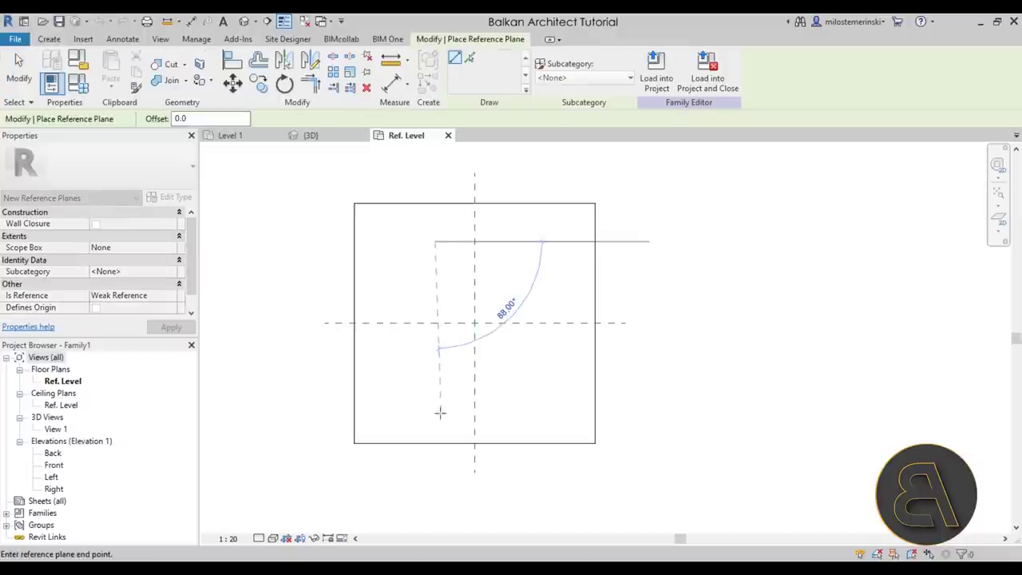
{"action": "left_click", "coordinate": [434, 408]}
{"action": "key", "text": "Escape"}
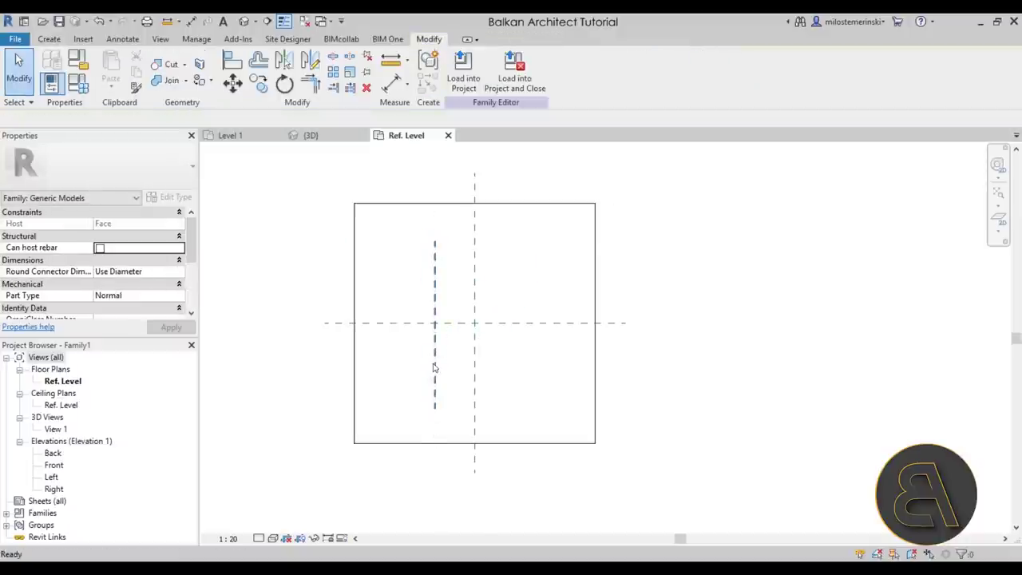
{"action": "left_click", "coordinate": [434, 365]}
{"action": "left_click_drag", "start_coordinate": [434, 365], "coordinate": [427, 365]}
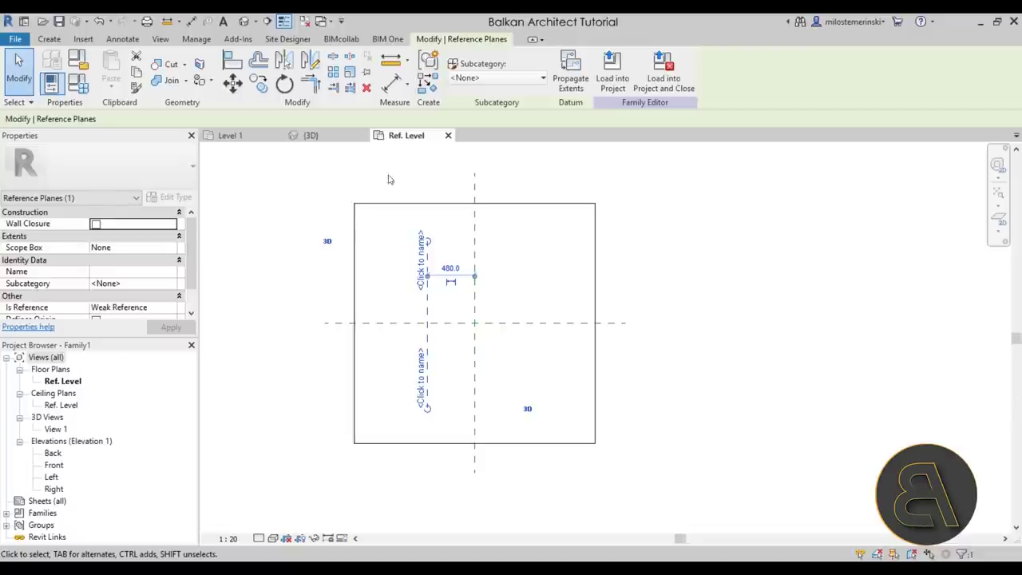
Mirror a copy of the vertical reference plane about the vertical centre plane
{"action": "left_click", "coordinate": [281, 64]}
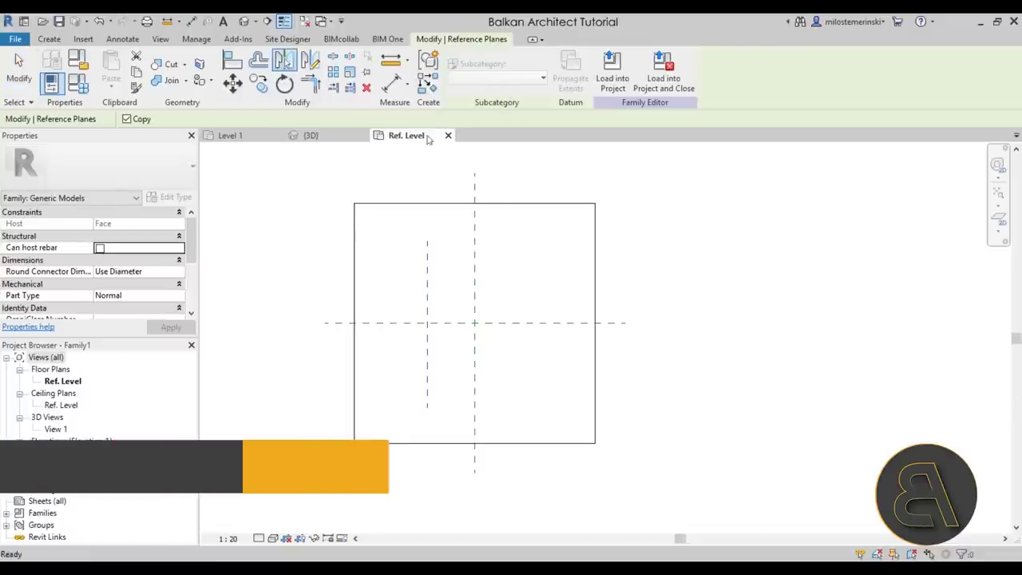
{"action": "left_click", "coordinate": [474, 267]}
{"action": "key", "text": "Escape"}
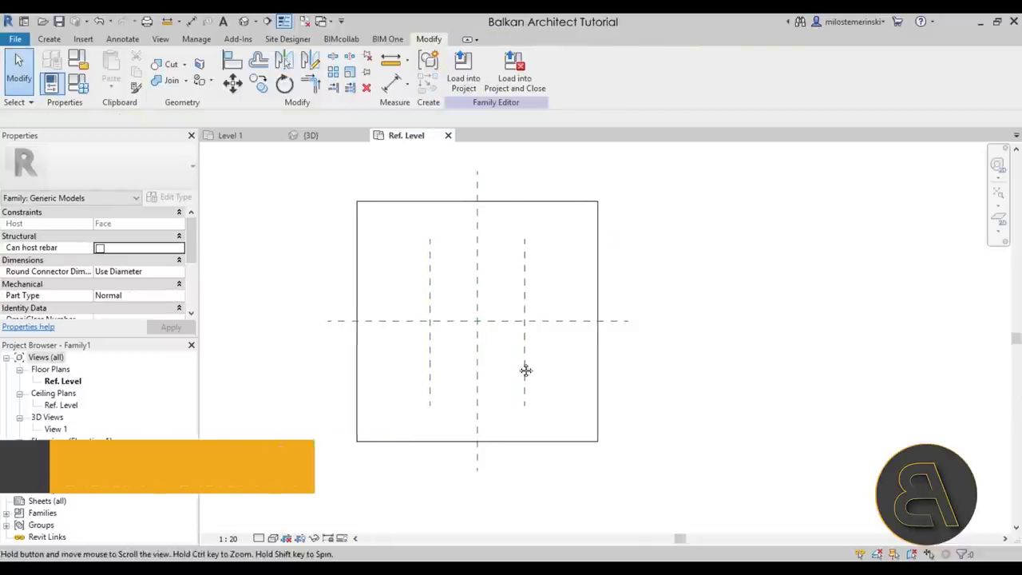
{"action": "scroll", "coordinate": [524, 370], "scroll_direction": "up", "scroll_amount": 3}
{"action": "left_click", "coordinate": [405, 354]}
{"action": "left_click", "coordinate": [506, 364]}
{"action": "scroll", "coordinate": [509, 368], "scroll_direction": "down", "scroll_amount": 2}
{"action": "middle_click_drag", "start_coordinate": [509, 374], "coordinate": [487, 378]}
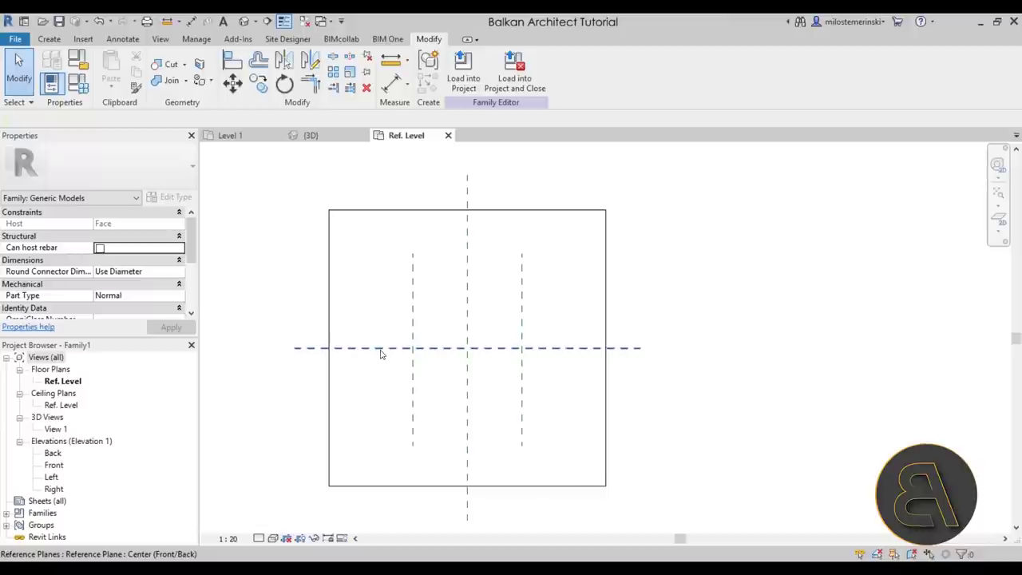
In the Left elevation, start a void extrusion and sketch a stepped line 40 mm down, 50 mm outward and 40 mm down, about 100 mm left of centre
{"action": "double_click", "coordinate": [51, 476]}
{"action": "scroll", "coordinate": [572, 457], "scroll_direction": "up", "scroll_amount": 6}
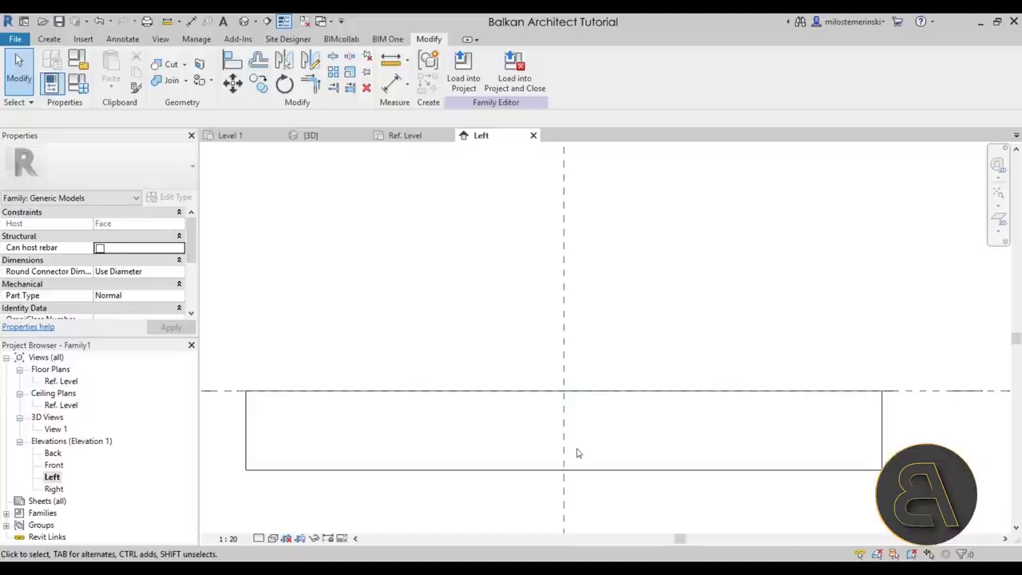
{"action": "middle_click_drag", "start_coordinate": [577, 449], "coordinate": [551, 400]}
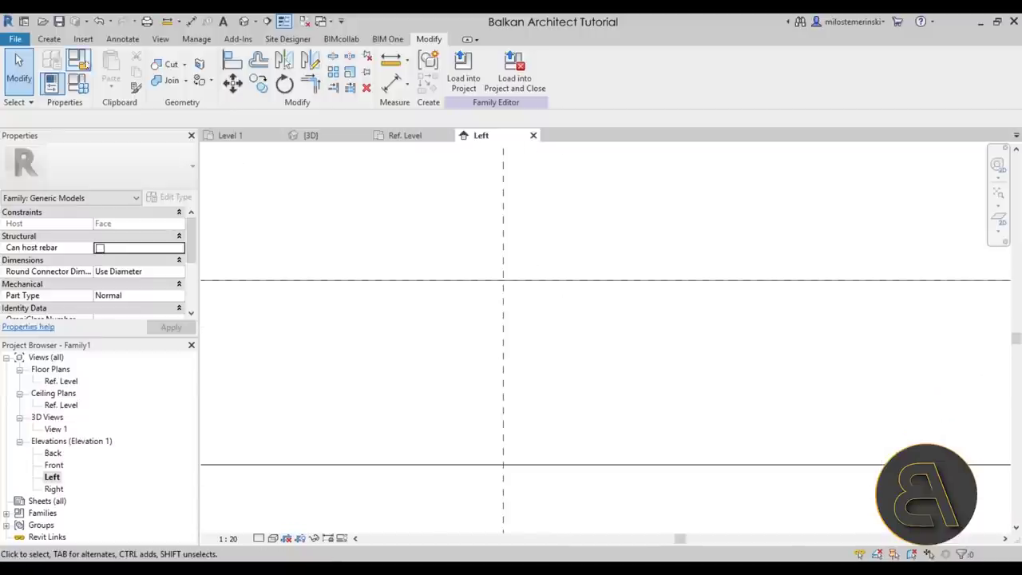
{"action": "left_click", "coordinate": [49, 40]}
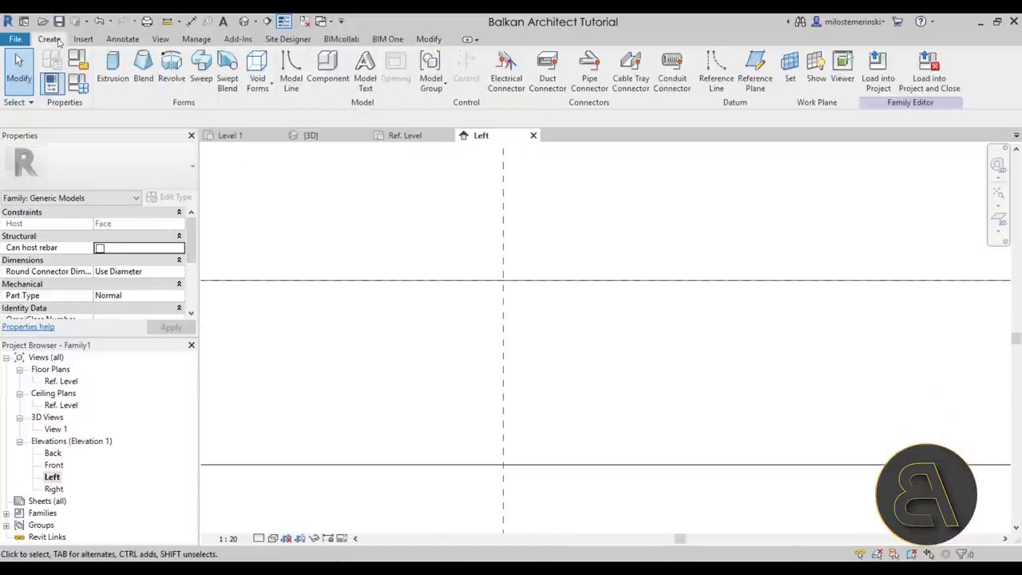
{"action": "left_click", "coordinate": [254, 83]}
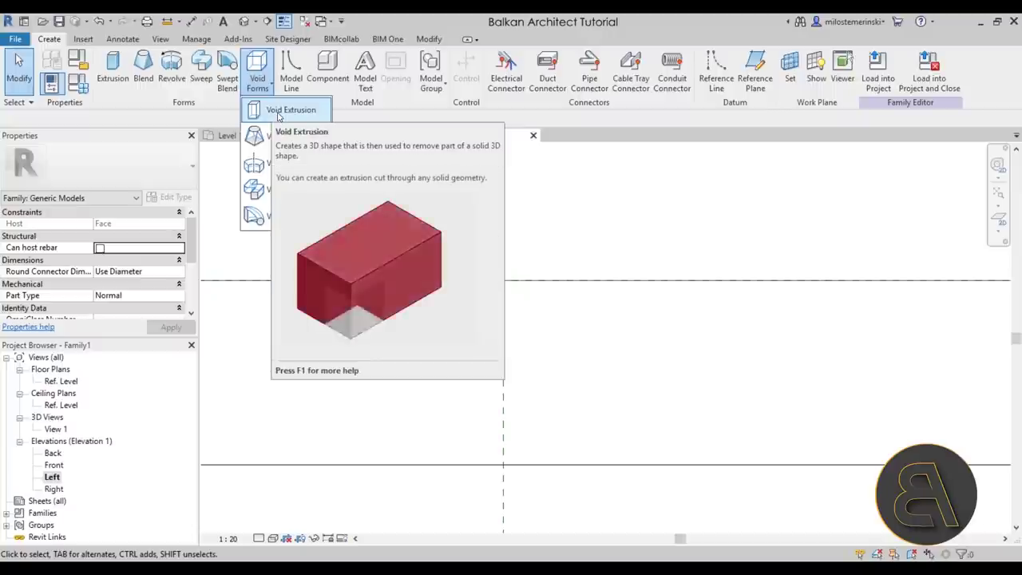
{"action": "left_click", "coordinate": [289, 111]}
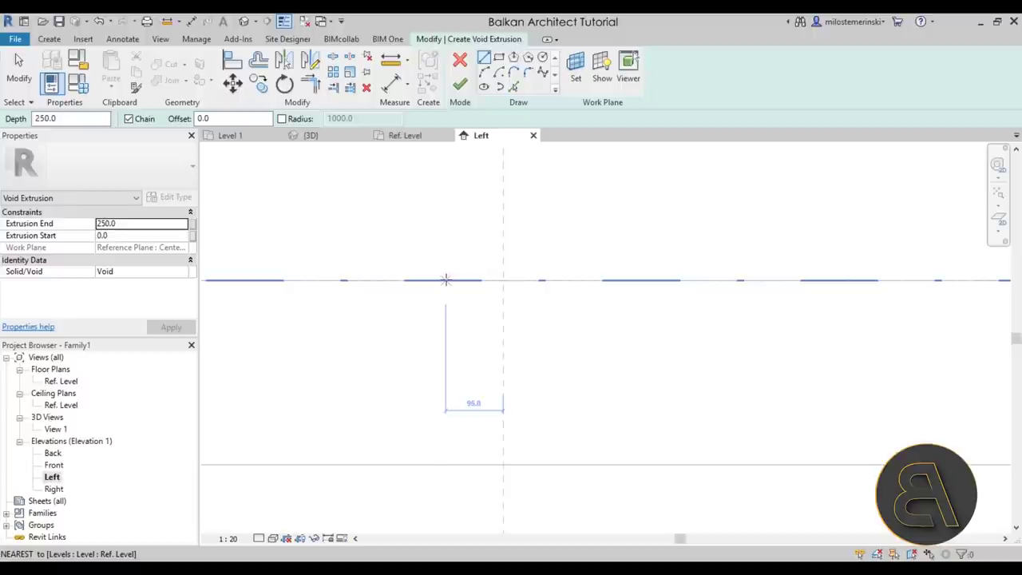
{"action": "left_click", "coordinate": [447, 280]}
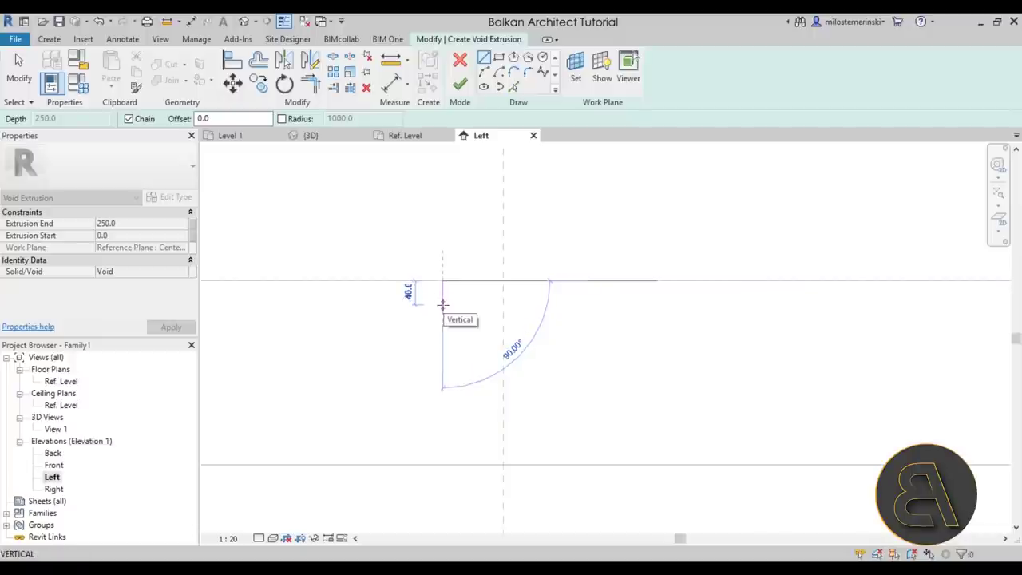
{"action": "left_click", "coordinate": [442, 303]}
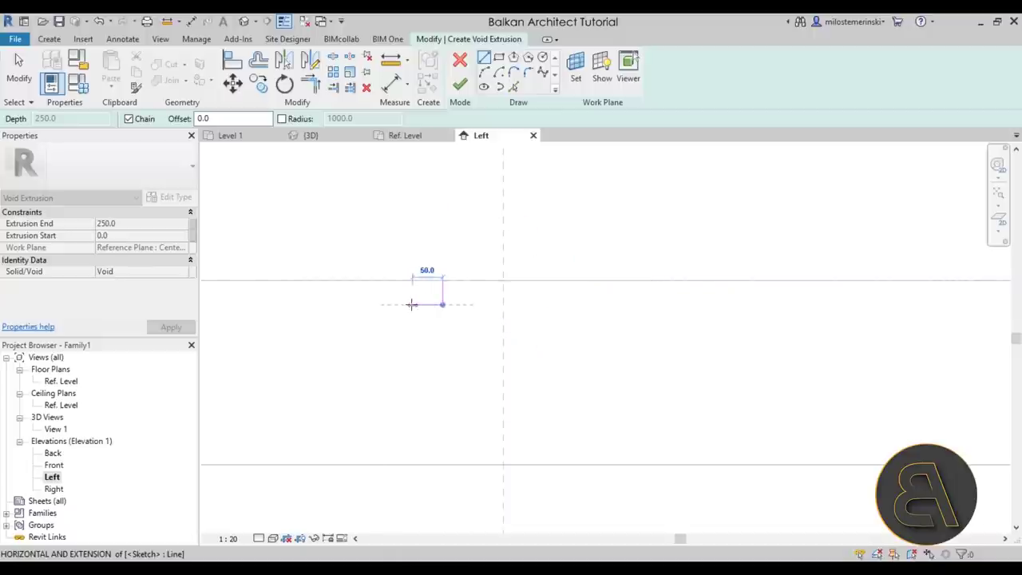
{"action": "left_click", "coordinate": [412, 304]}
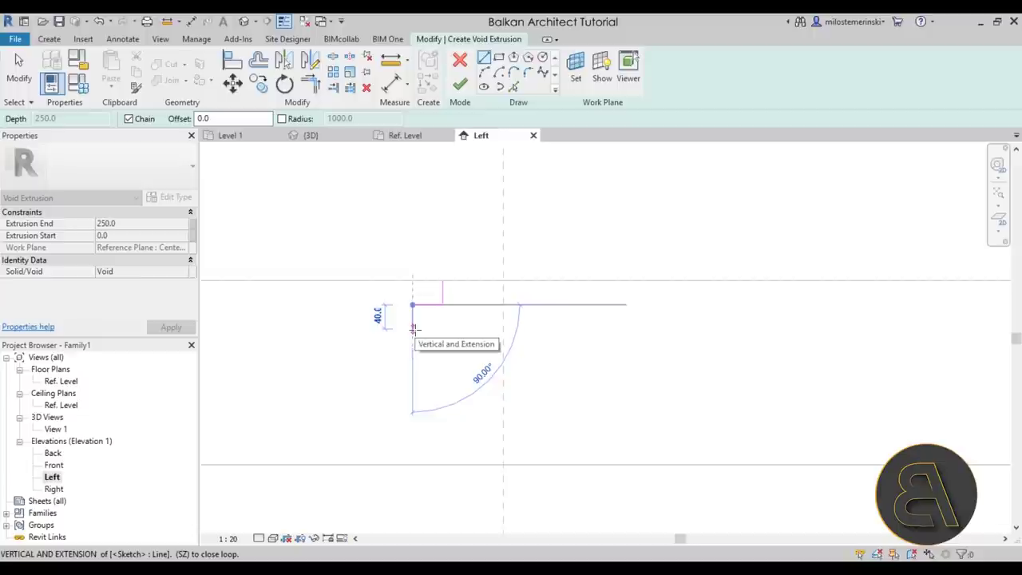
{"action": "left_click", "coordinate": [413, 329]}
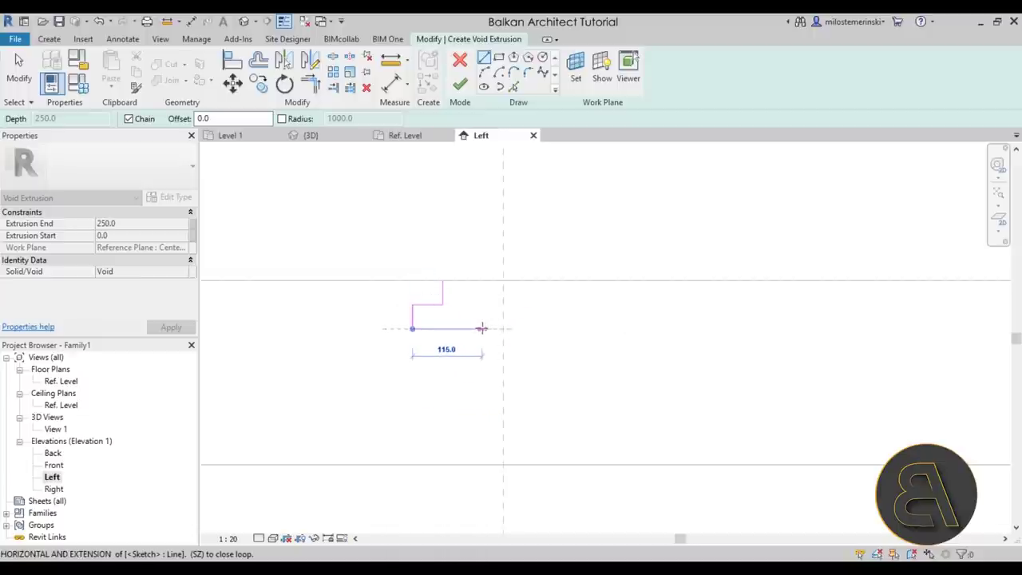
{"action": "key", "text": "Escape"}
{"action": "key", "text": "Escape"}
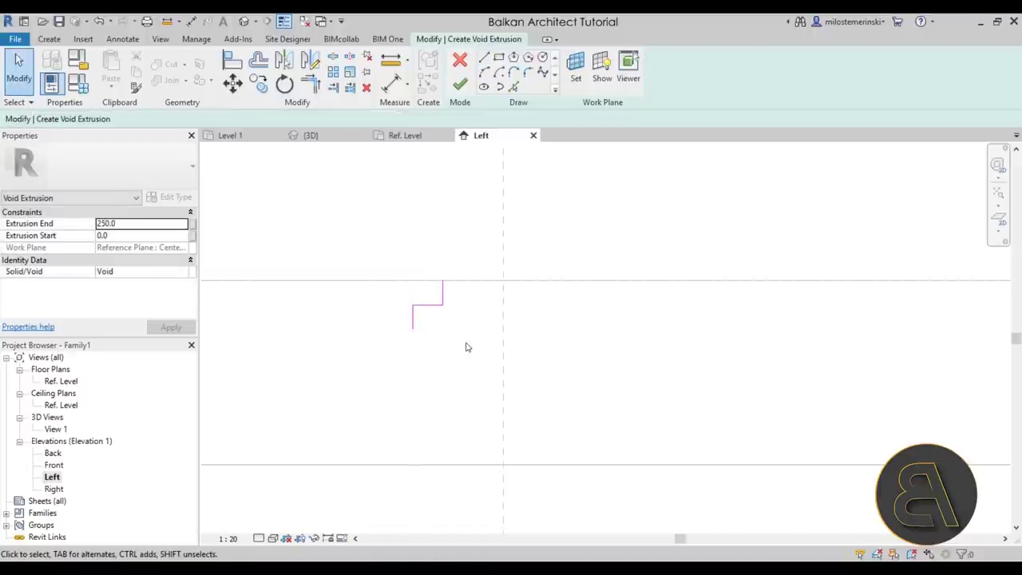
Mirror the three stepped sketch lines about the vertical centre plane
{"action": "left_click_drag", "start_coordinate": [359, 230], "coordinate": [490, 400]}
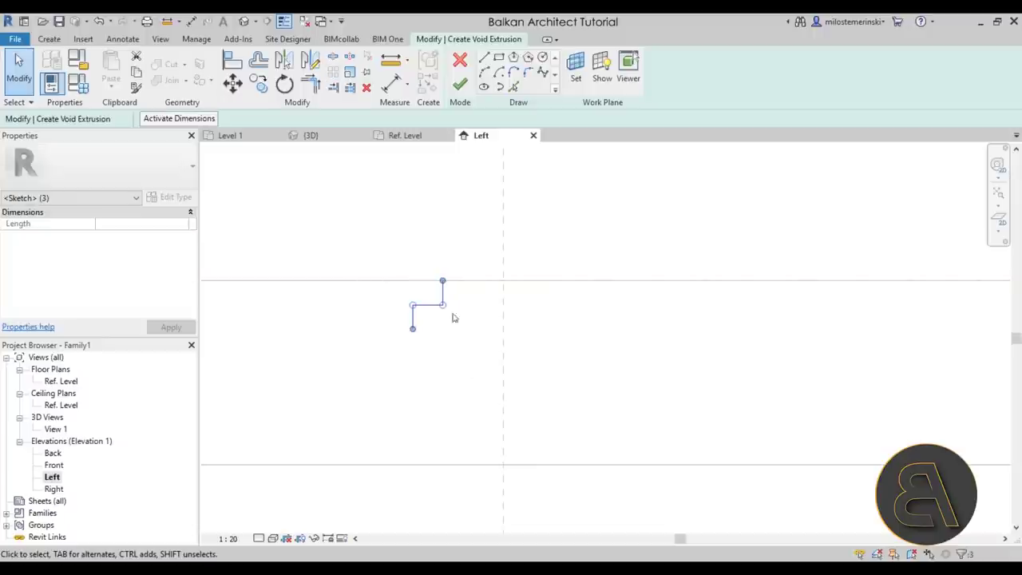
{"action": "left_click", "coordinate": [285, 64]}
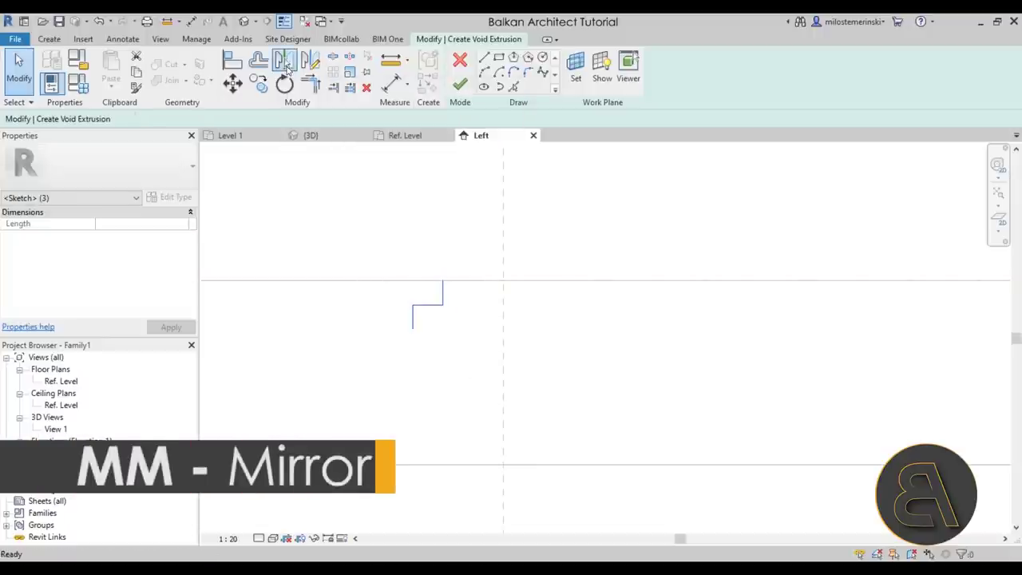
{"action": "left_click", "coordinate": [502, 248]}
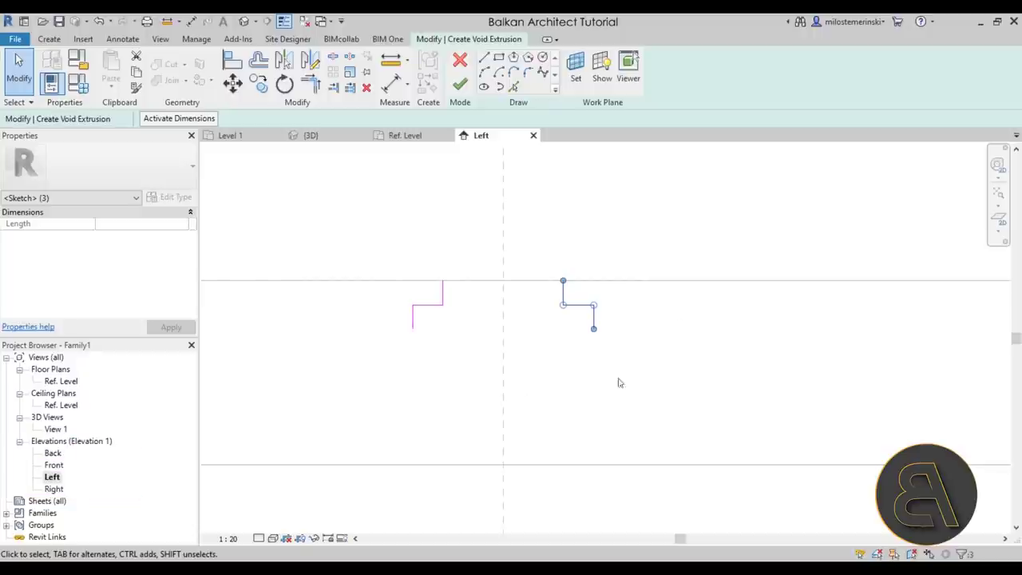
{"action": "left_click", "coordinate": [513, 300]}
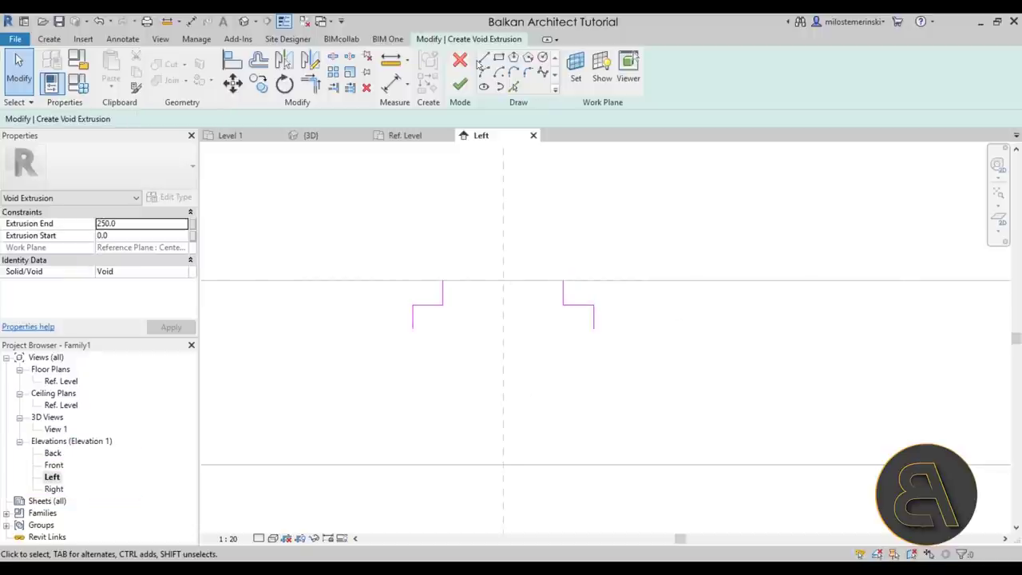
Close the void profile with straight lines across its upper and lower ends and finish the extrusion
{"action": "left_click", "coordinate": [484, 61]}
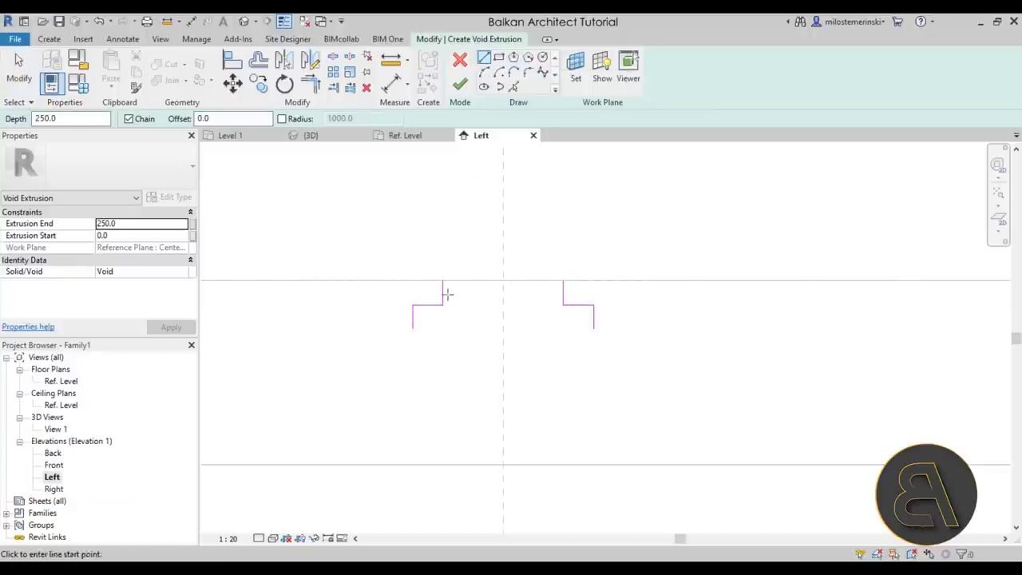
{"action": "left_click", "coordinate": [443, 281]}
{"action": "left_click", "coordinate": [563, 281]}
{"action": "key", "text": "Escape"}
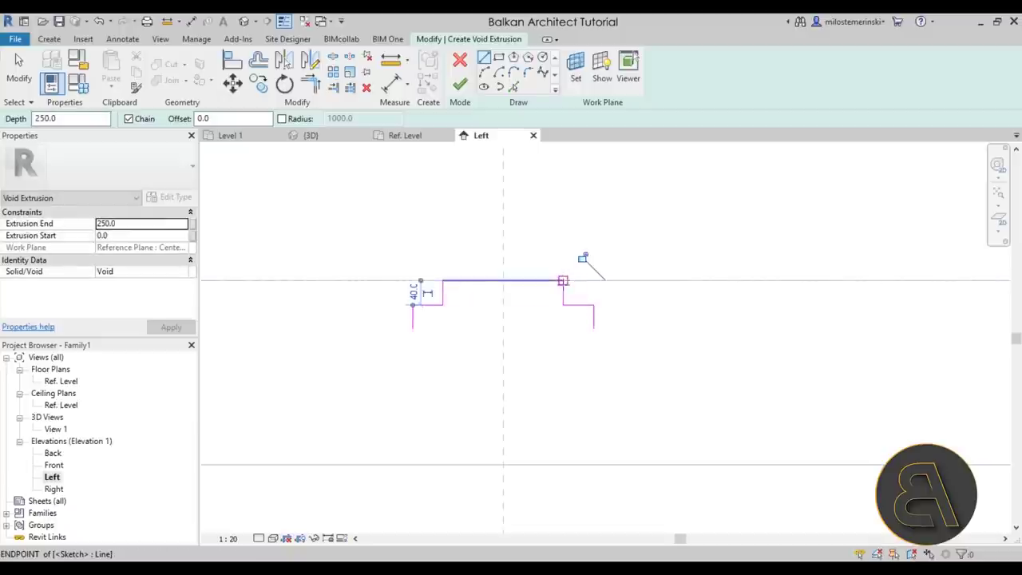
{"action": "left_click", "coordinate": [594, 328]}
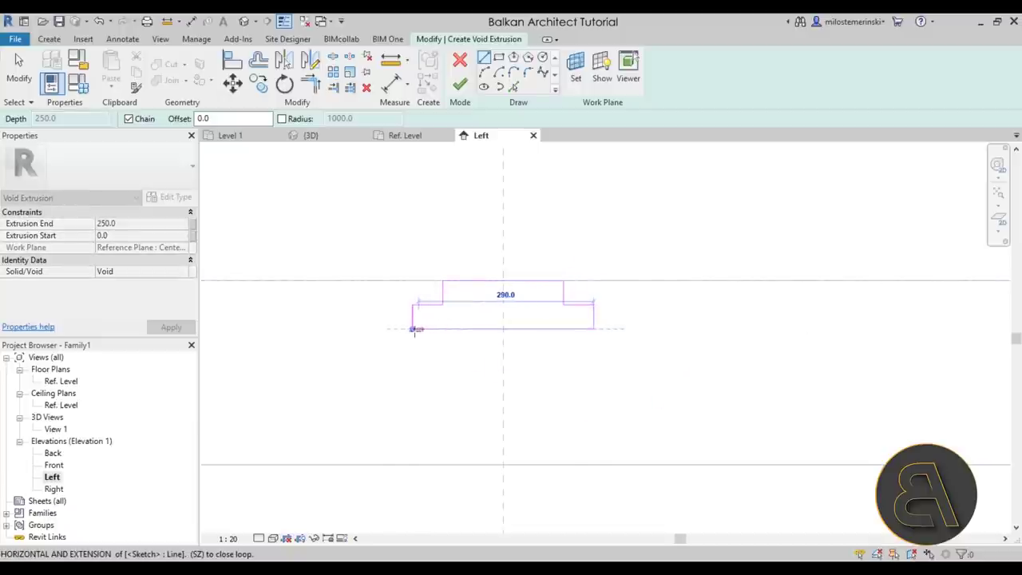
{"action": "left_click", "coordinate": [412, 328]}
{"action": "left_click", "coordinate": [460, 84]}
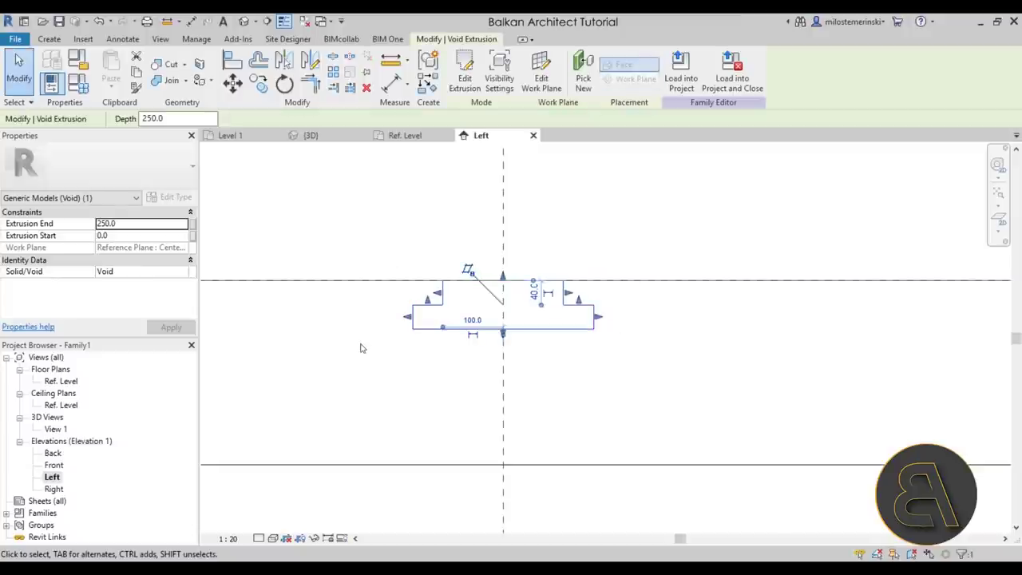
In the Ref. Level plan, stretch both ends of the void extrusion to the reference planes on either side of centre
{"action": "left_click", "coordinate": [405, 137]}
{"action": "scroll", "coordinate": [448, 351], "scroll_direction": "up", "scroll_amount": 3}
{"action": "left_click_drag", "start_coordinate": [479, 344], "coordinate": [376, 343]}
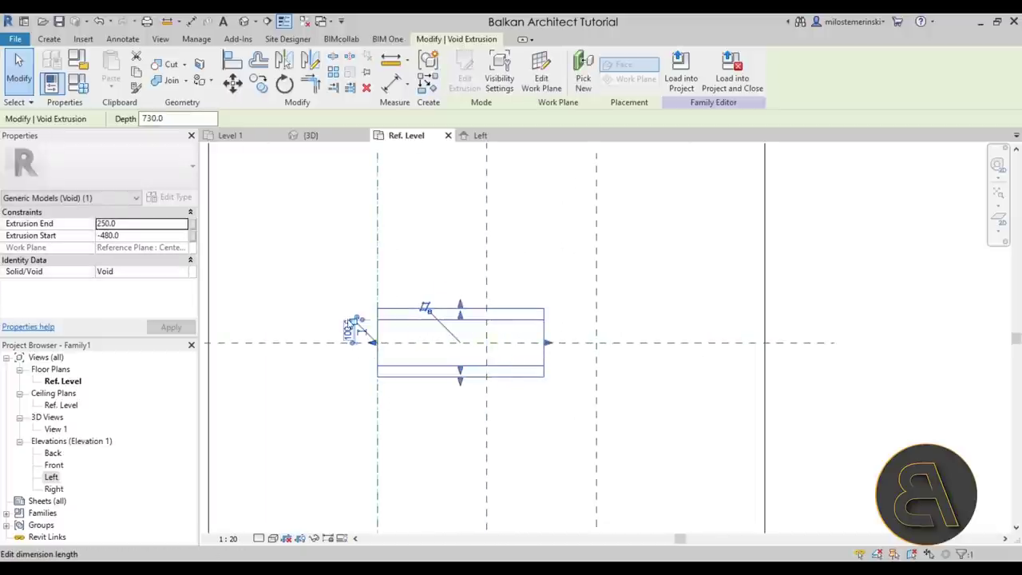
{"action": "left_click_drag", "start_coordinate": [548, 343], "coordinate": [595, 349]}
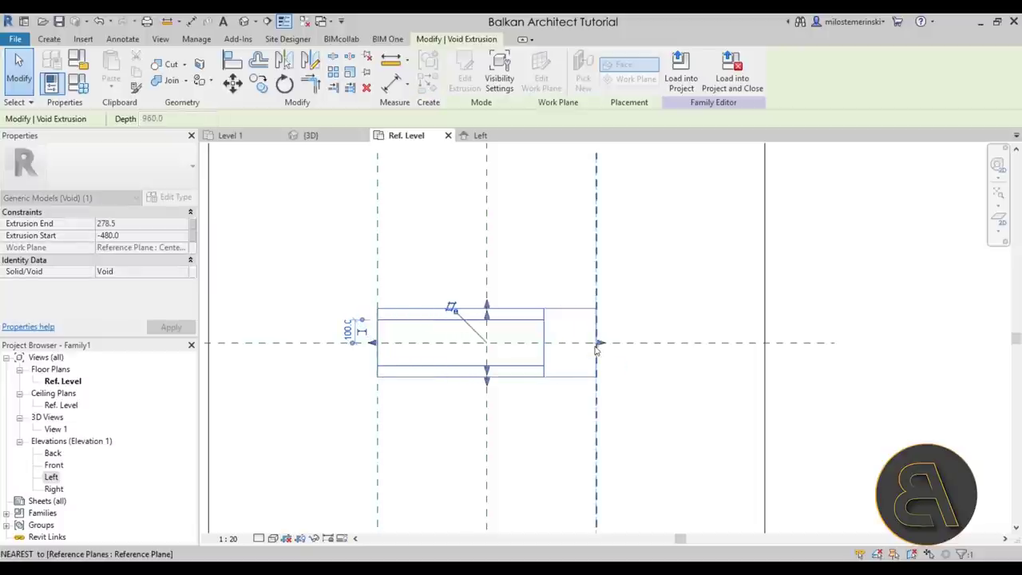
{"action": "left_click", "coordinate": [662, 422]}
{"action": "scroll", "coordinate": [634, 414], "scroll_direction": "down", "scroll_amount": 1}
In the 3D view, cut the void extrusion out of the square host and inspect the resulting slot
{"action": "left_click", "coordinate": [243, 21]}
{"action": "middle_click_drag", "start_coordinate": [691, 413], "coordinate": [652, 334], "text": "shift"}
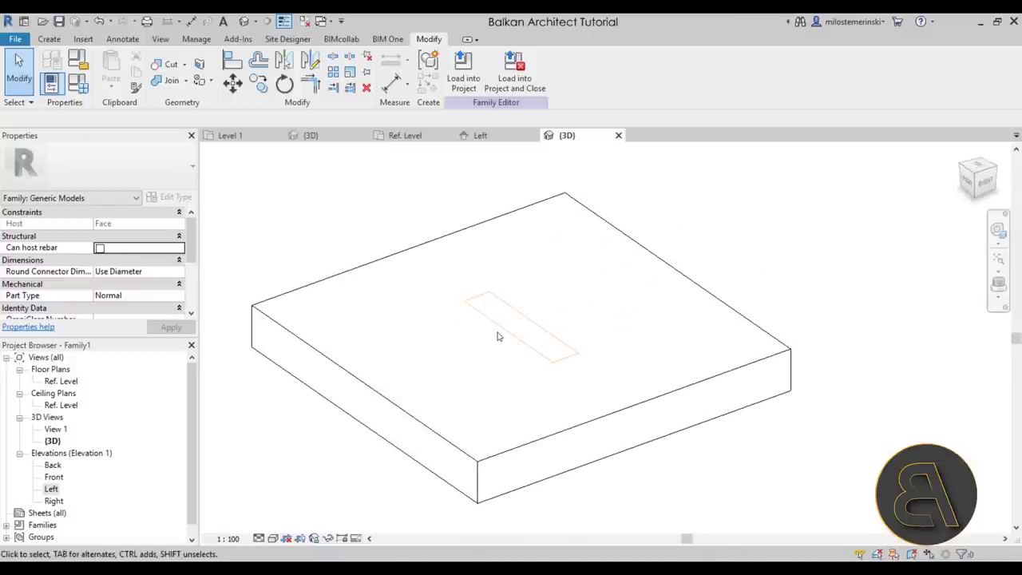
{"action": "left_click", "coordinate": [167, 64]}
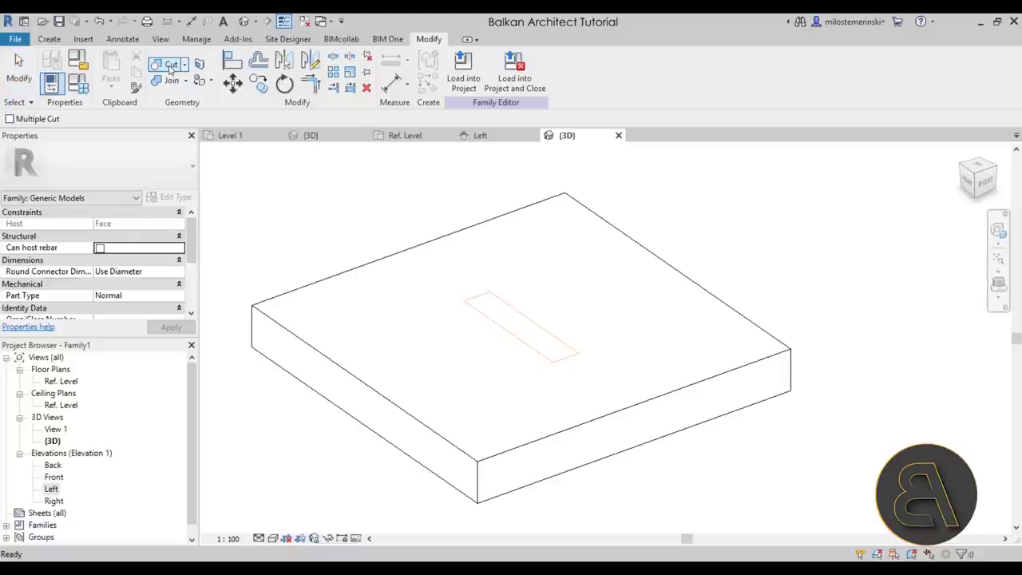
{"action": "left_click", "coordinate": [384, 261]}
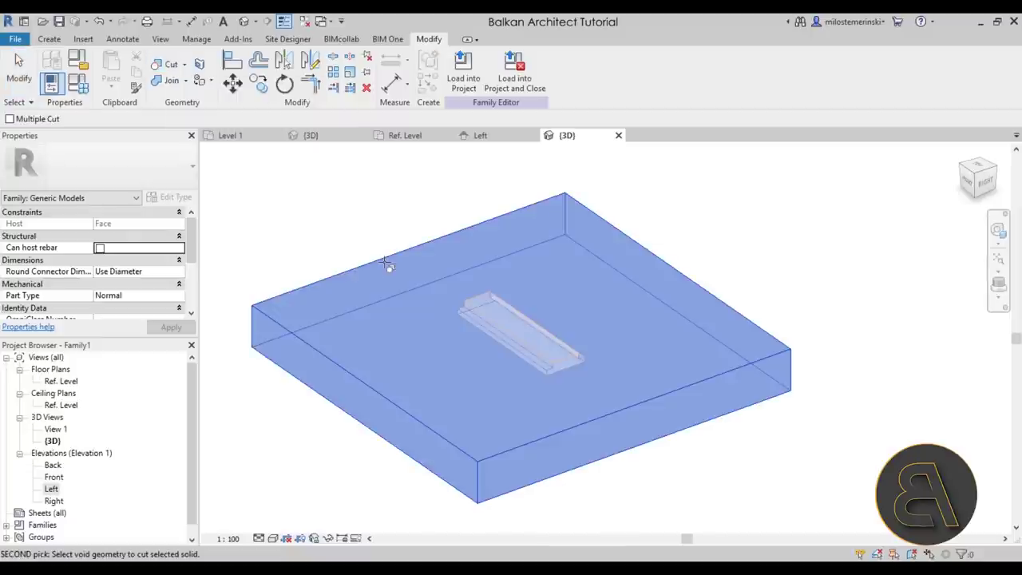
{"action": "left_click", "coordinate": [477, 308]}
{"action": "key", "text": "Escape"}
{"action": "scroll", "coordinate": [479, 336], "scroll_direction": "up", "scroll_amount": 3}
{"action": "middle_click_drag", "start_coordinate": [527, 327], "coordinate": [595, 454], "text": "shift"}
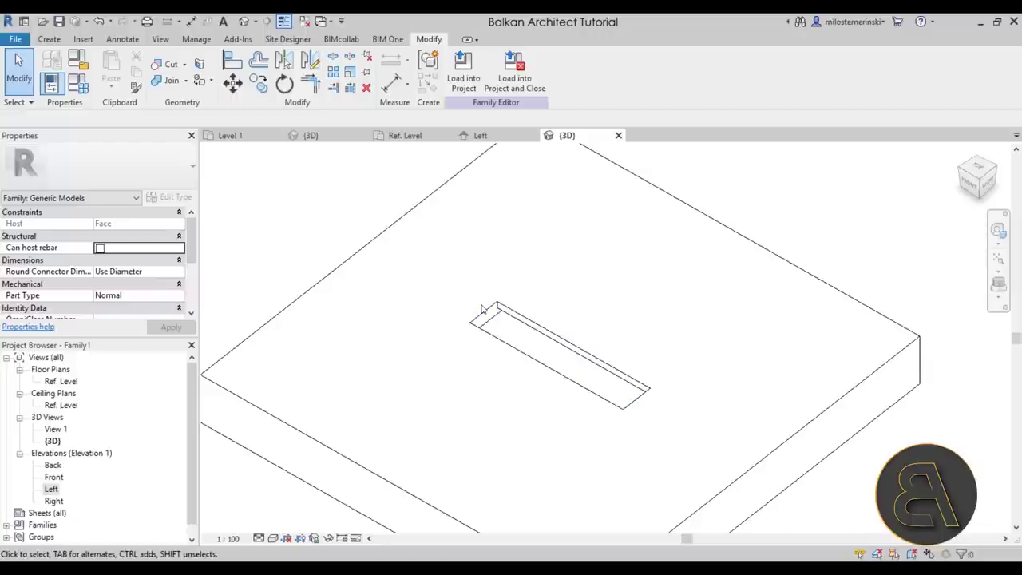
In the Ref. Level plan, place an aligned dimension across the three vertical reference planes and make its segments equal
{"action": "left_click", "coordinate": [408, 140]}
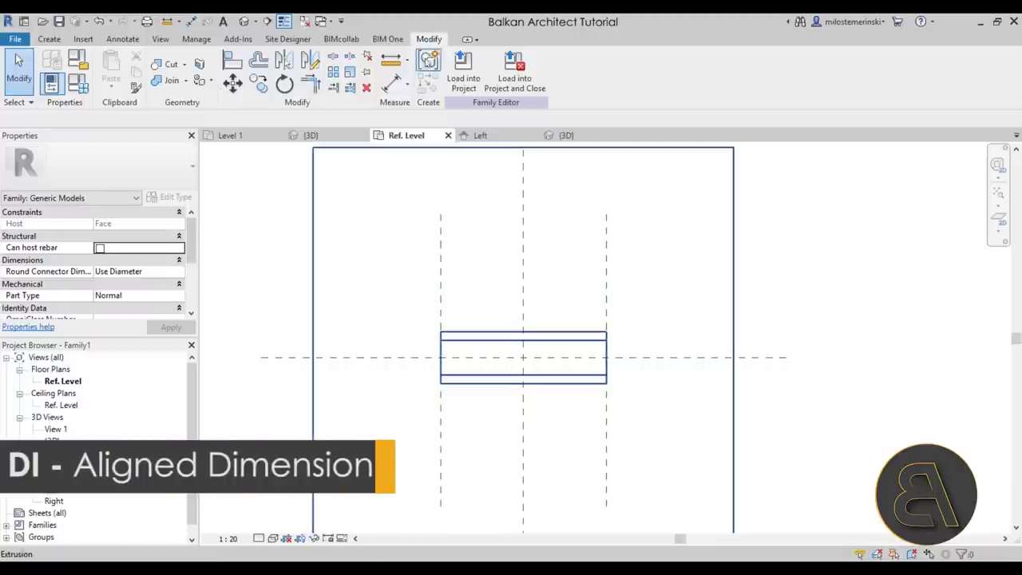
{"action": "left_click", "coordinate": [121, 40]}
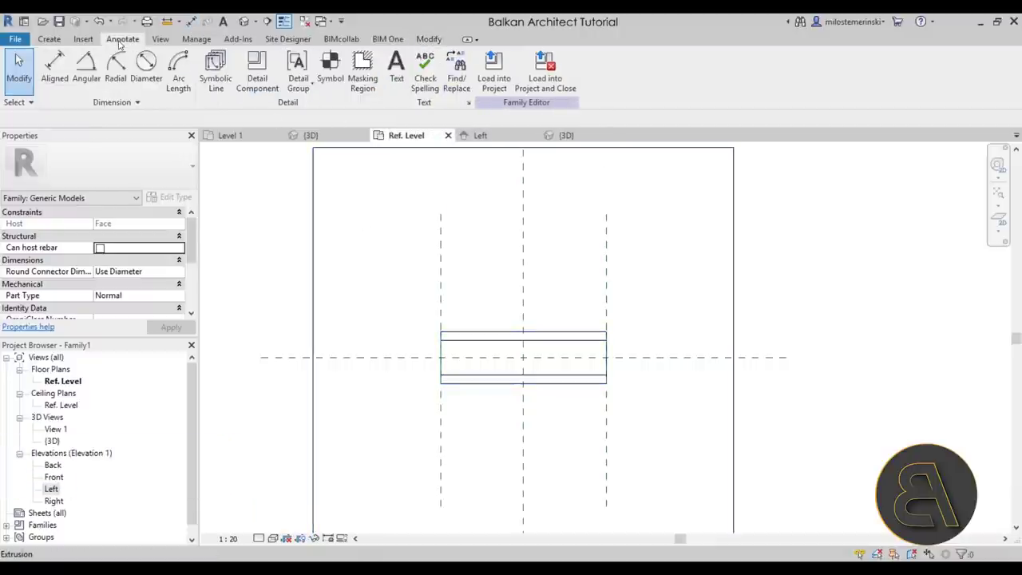
{"action": "left_click", "coordinate": [54, 68]}
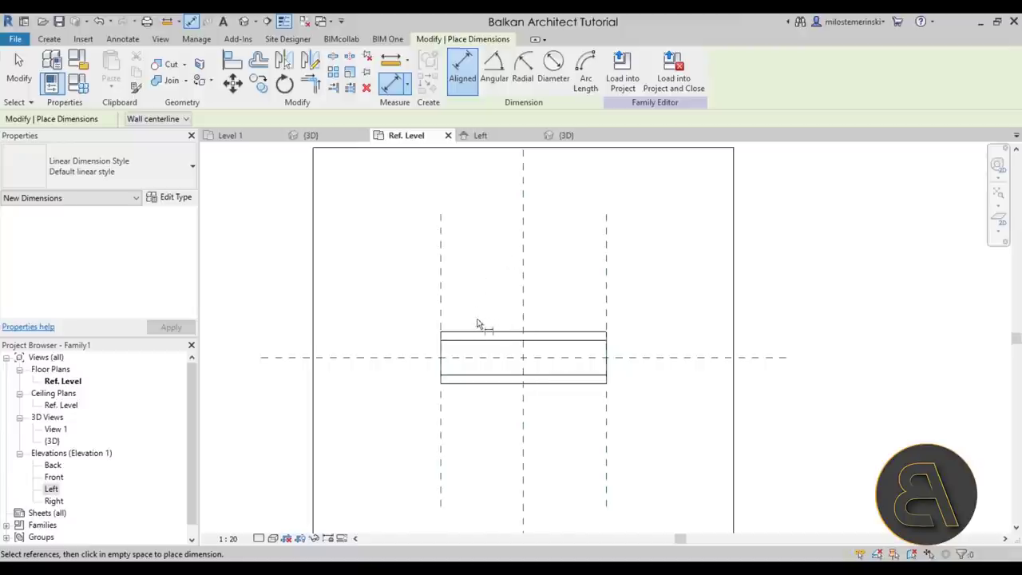
{"action": "left_click", "coordinate": [440, 275]}
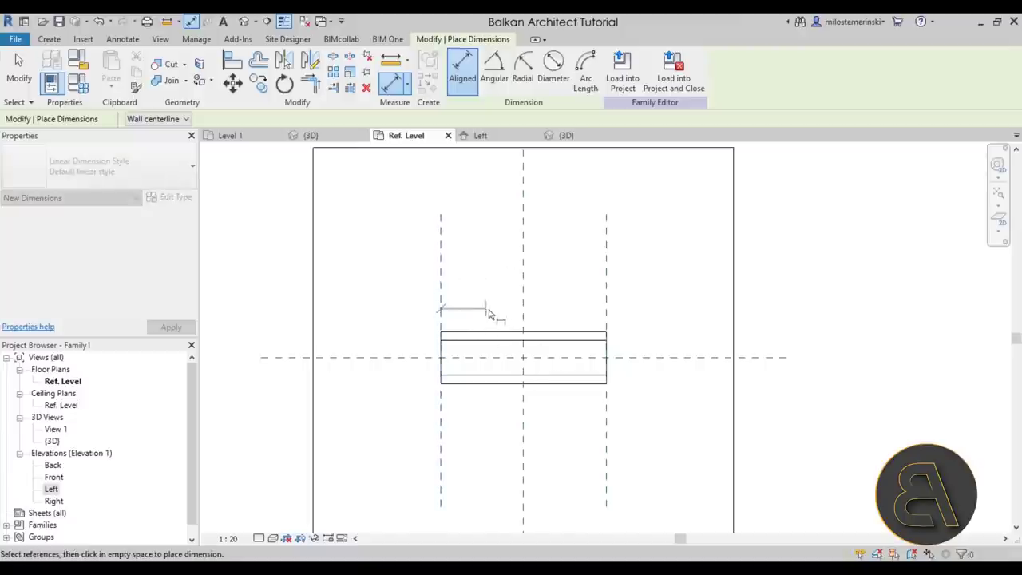
{"action": "left_click", "coordinate": [523, 277]}
{"action": "left_click", "coordinate": [606, 285]}
{"action": "left_click", "coordinate": [650, 195]}
{"action": "left_click", "coordinate": [522, 154]}
{"action": "middle_click_drag", "start_coordinate": [500, 258], "coordinate": [439, 342]}
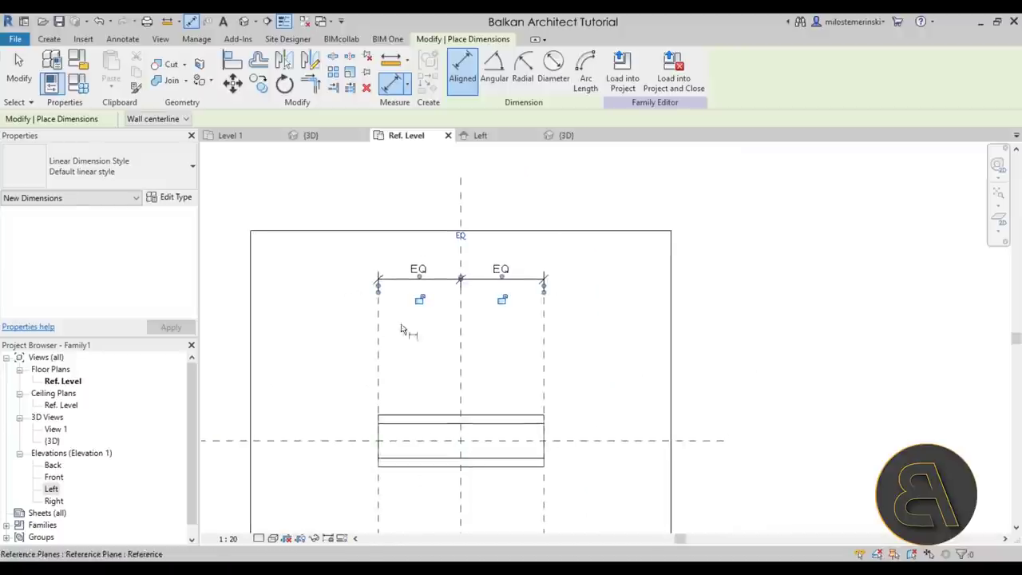
Add an overall aligned dimension between the two outer vertical reference planes above the equalised dimension
{"action": "left_click", "coordinate": [392, 399]}
{"action": "left_click", "coordinate": [543, 389]}
{"action": "left_click", "coordinate": [603, 250]}
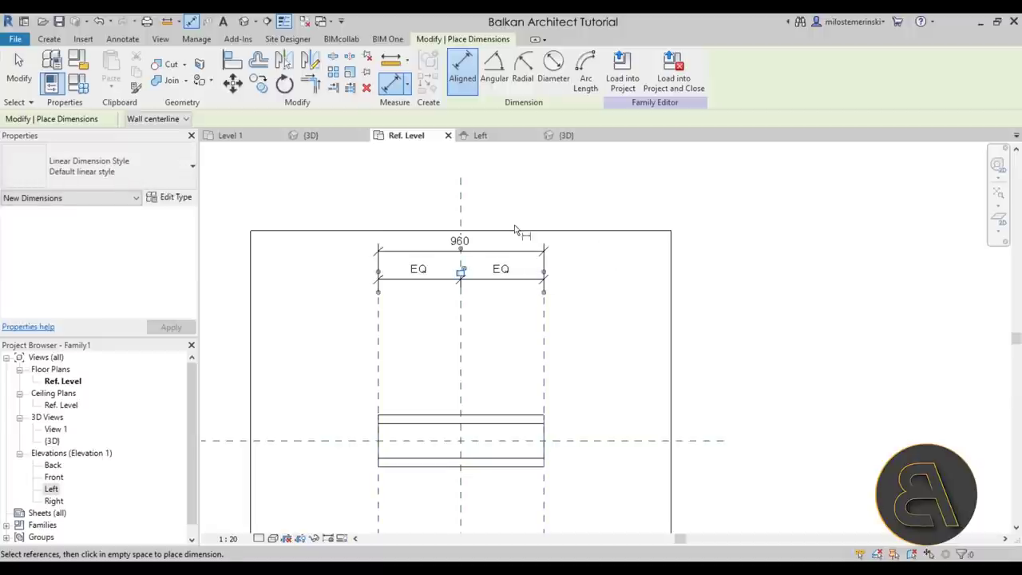
{"action": "key", "text": "Escape"}
{"action": "key", "text": "Escape"}
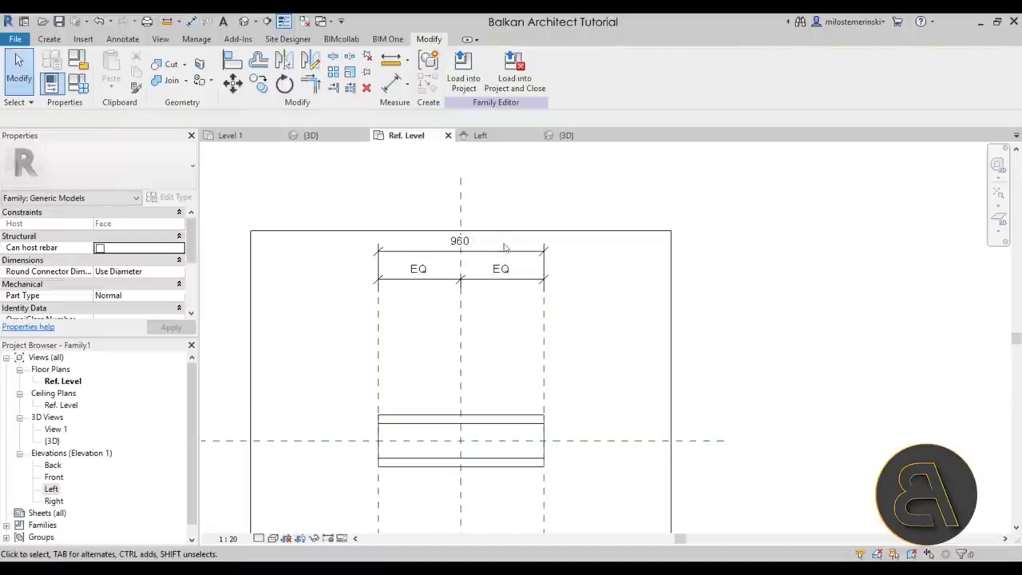
Label the overall dimension between the outer vertical reference planes with a new instance family parameter named Lenght
{"action": "left_click", "coordinate": [515, 252]}
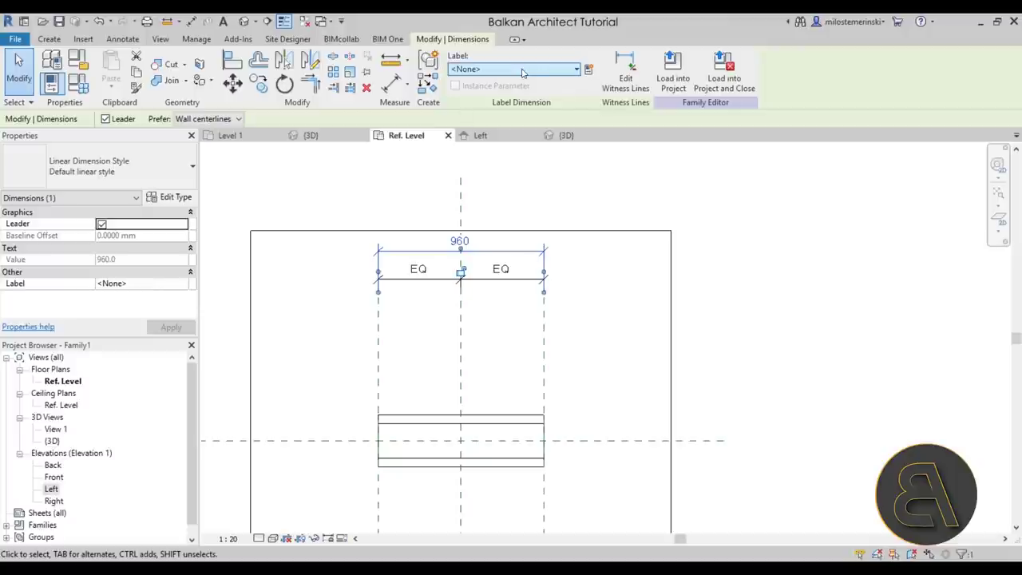
{"action": "left_click", "coordinate": [555, 70]}
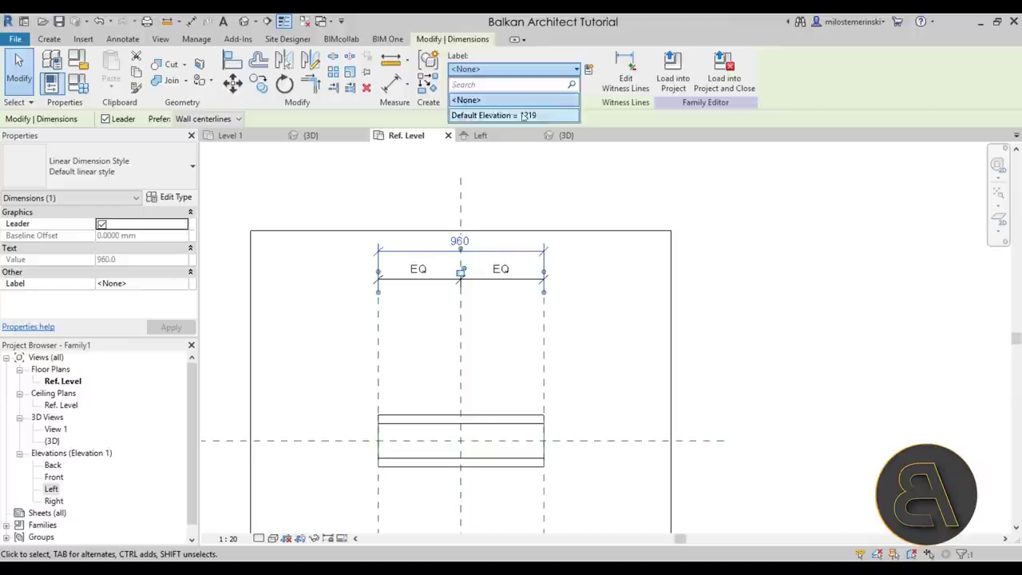
{"action": "left_click", "coordinate": [588, 70]}
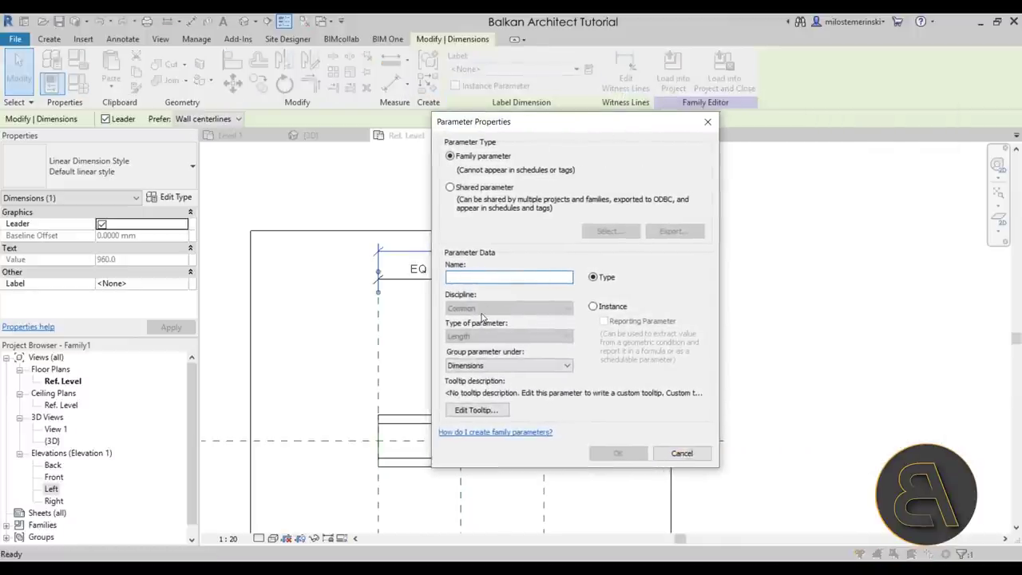
{"action": "type", "text": "Lenght"}
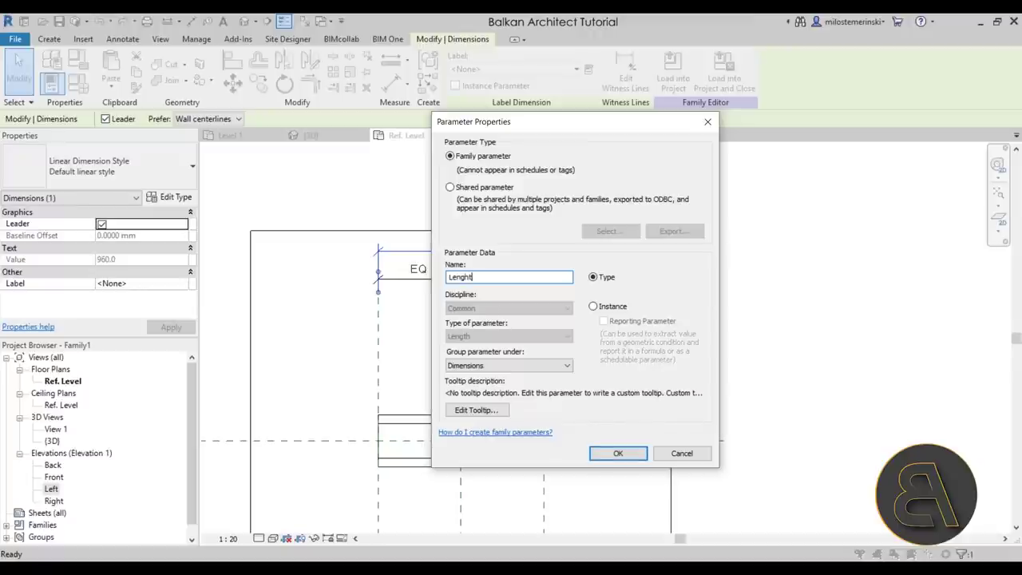
{"action": "left_click", "coordinate": [594, 307]}
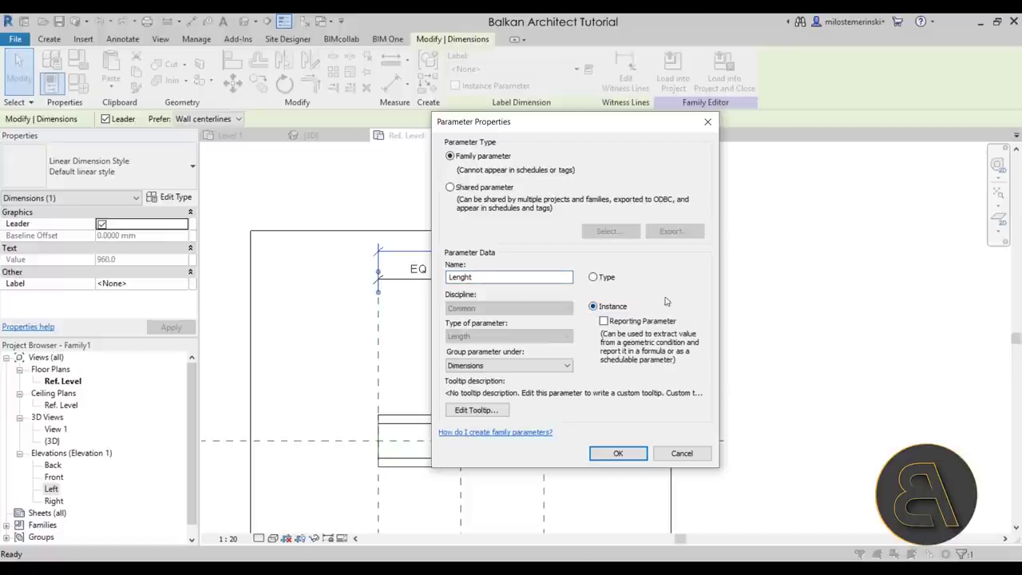
{"action": "left_click", "coordinate": [617, 454]}
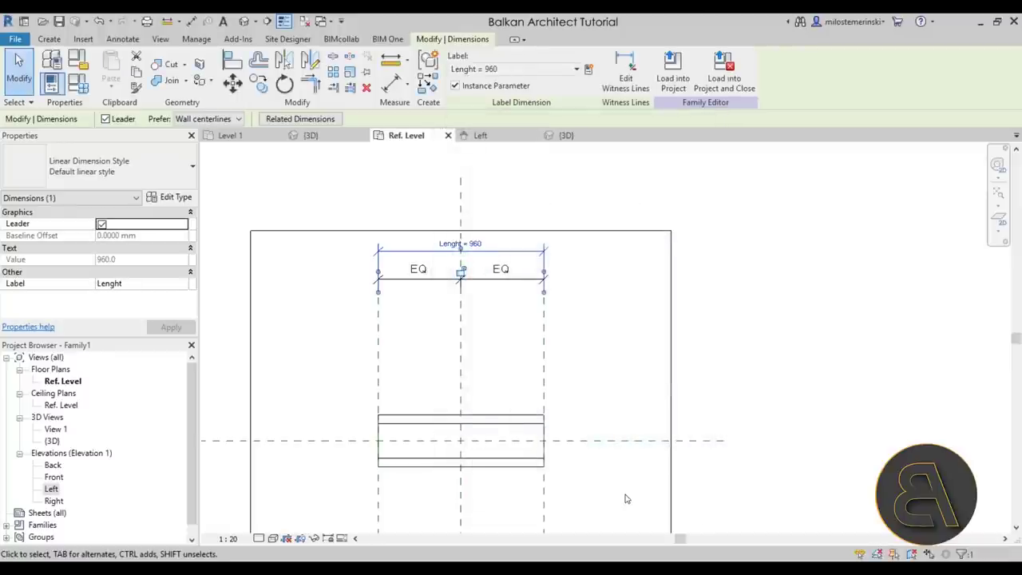
{"action": "left_click", "coordinate": [621, 481]}
{"action": "middle_click_drag", "start_coordinate": [621, 481], "coordinate": [581, 385]}
{"action": "scroll", "coordinate": [581, 384], "scroll_direction": "down", "scroll_amount": 1}
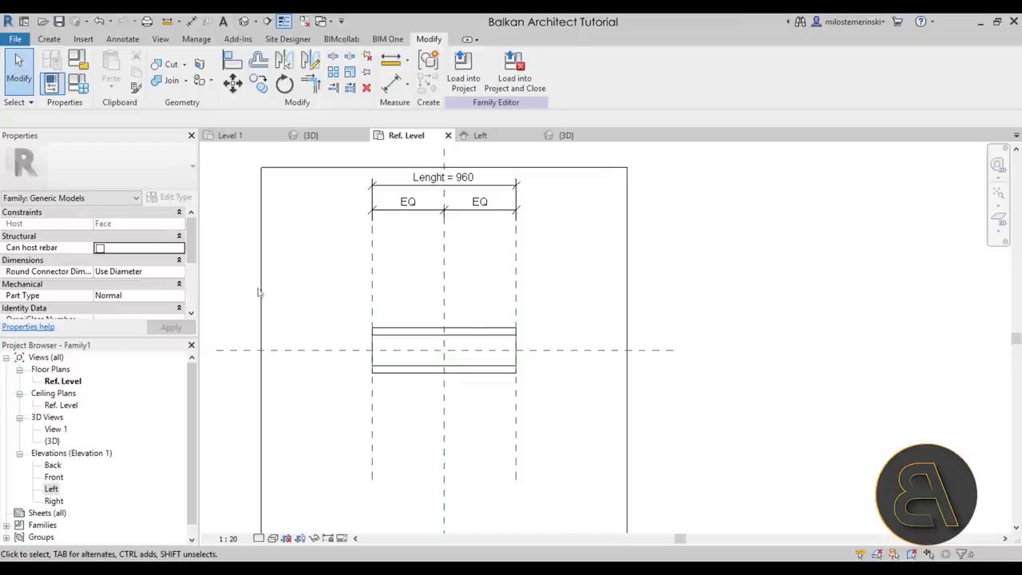
{"action": "mouse_move", "coordinate": [316, 289]}
{"action": "middle_mouse_down"}
{"action": "mouse_move", "coordinate": [317, 298]}
{"action": "mouse_move", "coordinate": [310, 289]}
{"action": "middle_mouse_up"}
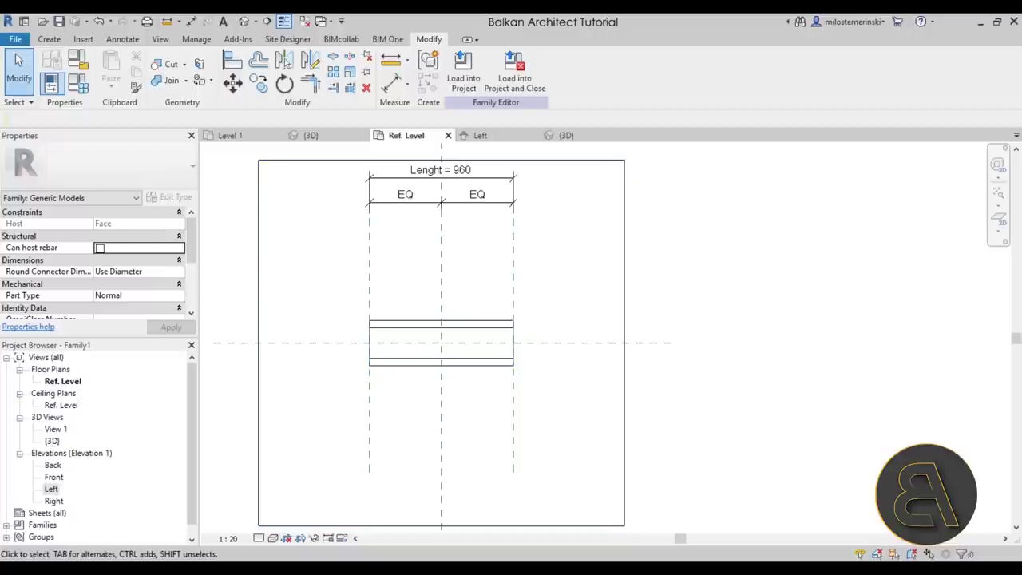
Open the 1 LED Revit family from the Desktop folder
{"action": "left_click", "coordinate": [16, 39]}
{"action": "mouse_move", "coordinate": [55, 132]}
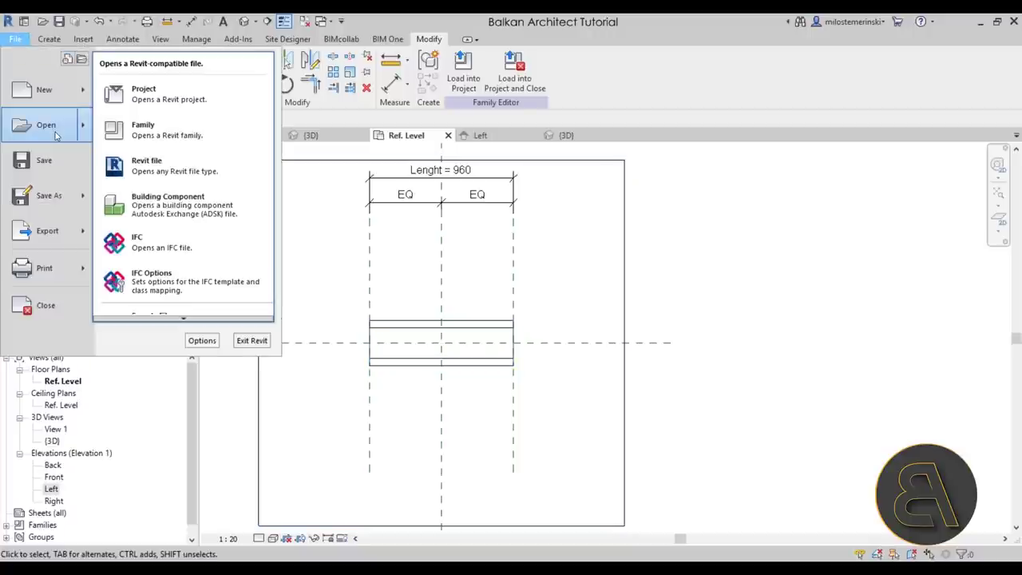
{"action": "left_click", "coordinate": [136, 126]}
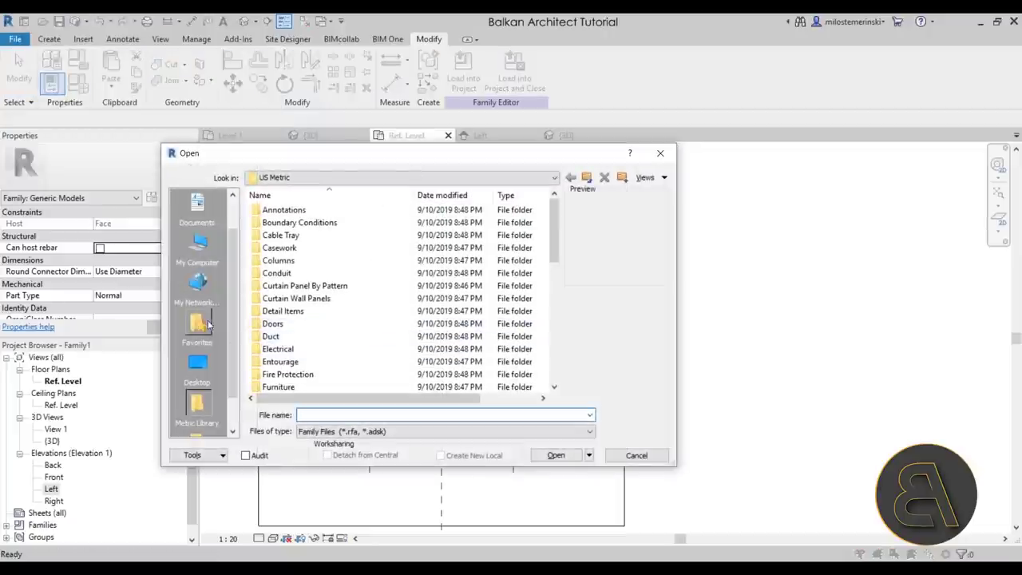
{"action": "left_click", "coordinate": [200, 376]}
{"action": "scroll", "coordinate": [263, 336], "scroll_direction": "down", "scroll_amount": 2}
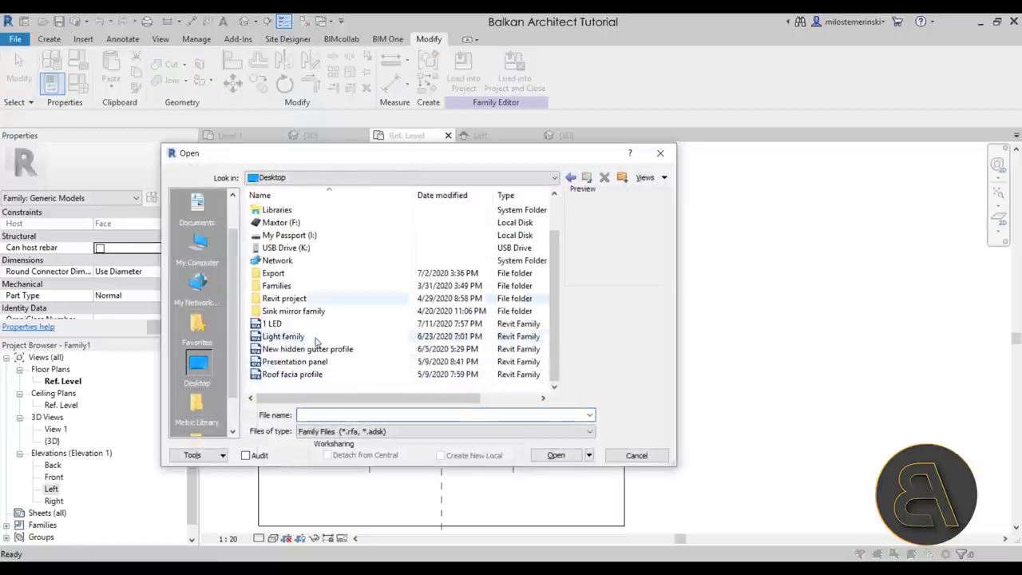
{"action": "left_click", "coordinate": [272, 323]}
{"action": "left_click", "coordinate": [556, 455]}
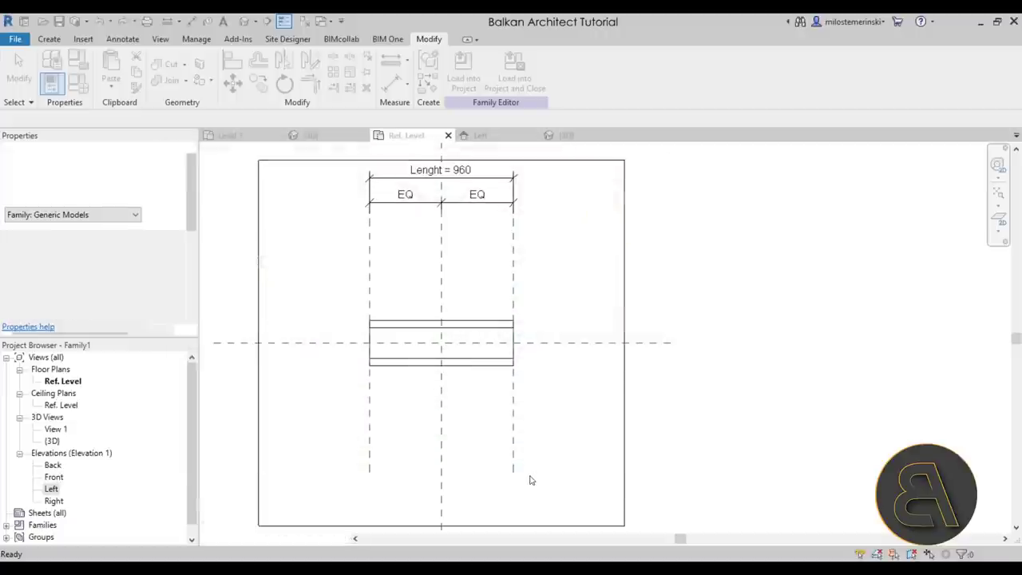
Examine the small LED extrusion and its light source in the family's 3D view
{"action": "scroll", "coordinate": [593, 402], "scroll_direction": "up", "scroll_amount": 5}
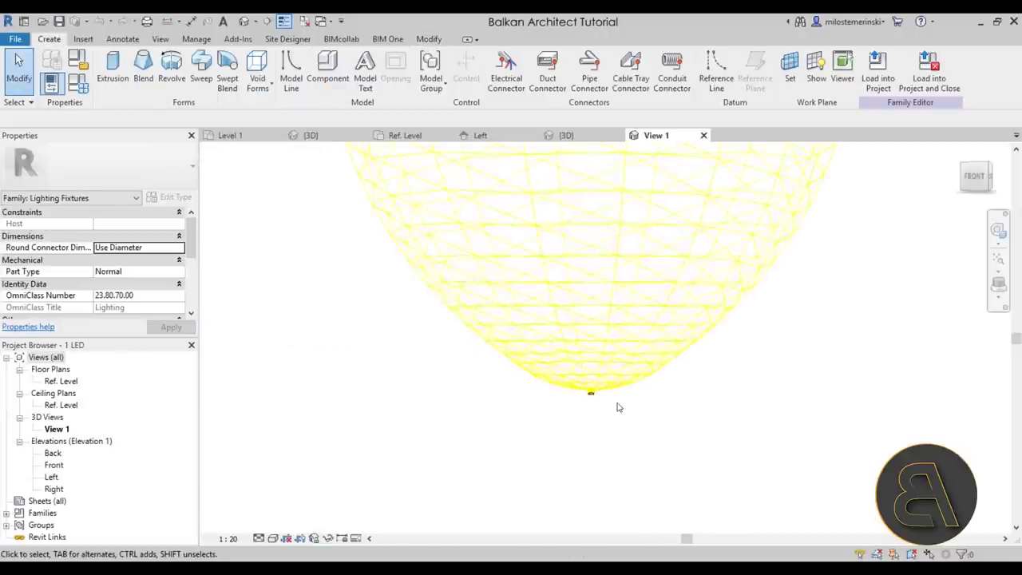
{"action": "left_click", "coordinate": [583, 397]}
{"action": "scroll", "coordinate": [590, 391], "scroll_direction": "up", "scroll_amount": 2}
{"action": "scroll", "coordinate": [637, 391], "scroll_direction": "down", "scroll_amount": 3}
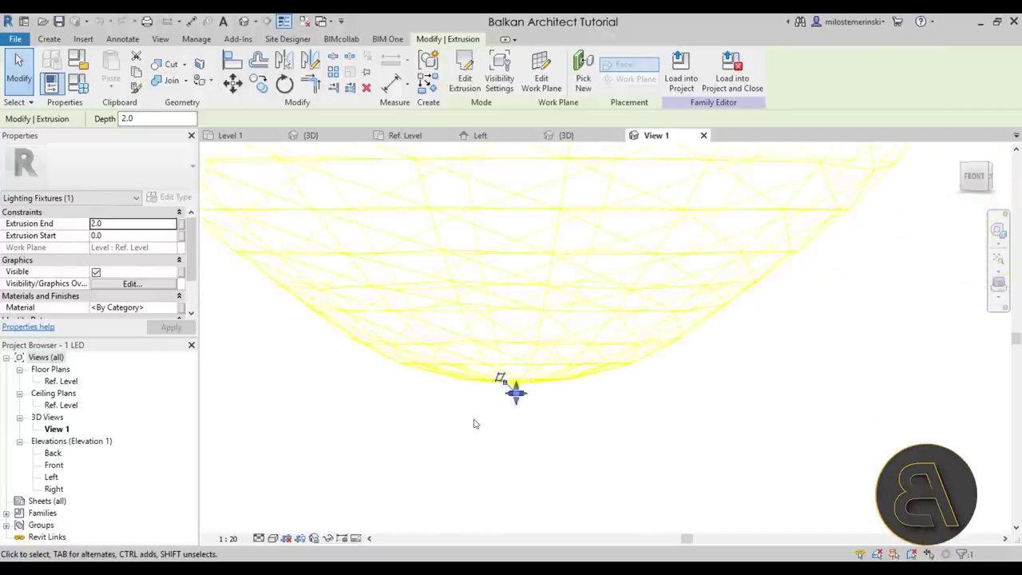
{"action": "left_click", "coordinate": [588, 411]}
{"action": "left_click", "coordinate": [581, 397]}
{"action": "scroll", "coordinate": [571, 431], "scroll_direction": "down", "scroll_amount": 2}
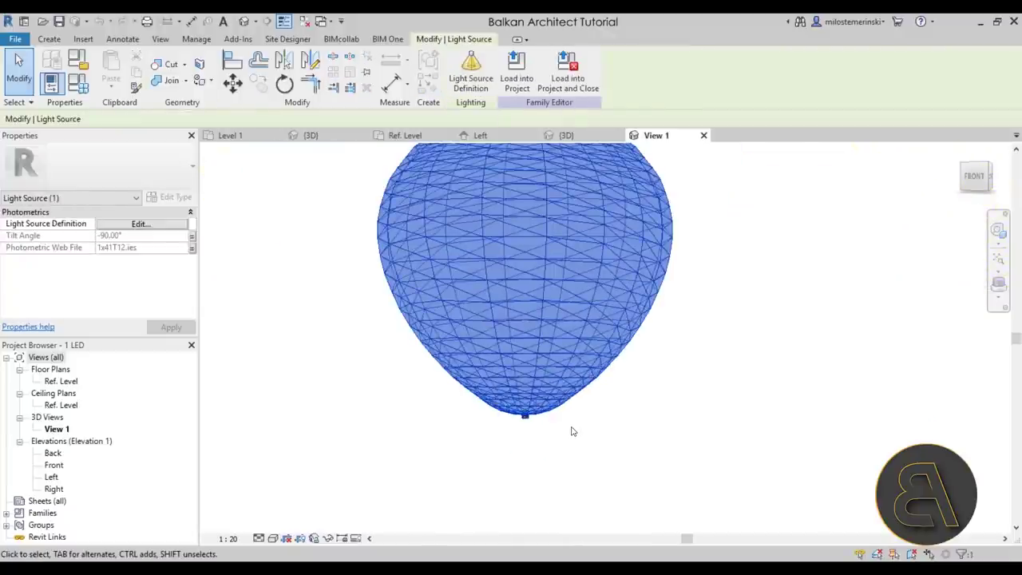
{"action": "middle_click_drag", "start_coordinate": [534, 294], "coordinate": [519, 351]}
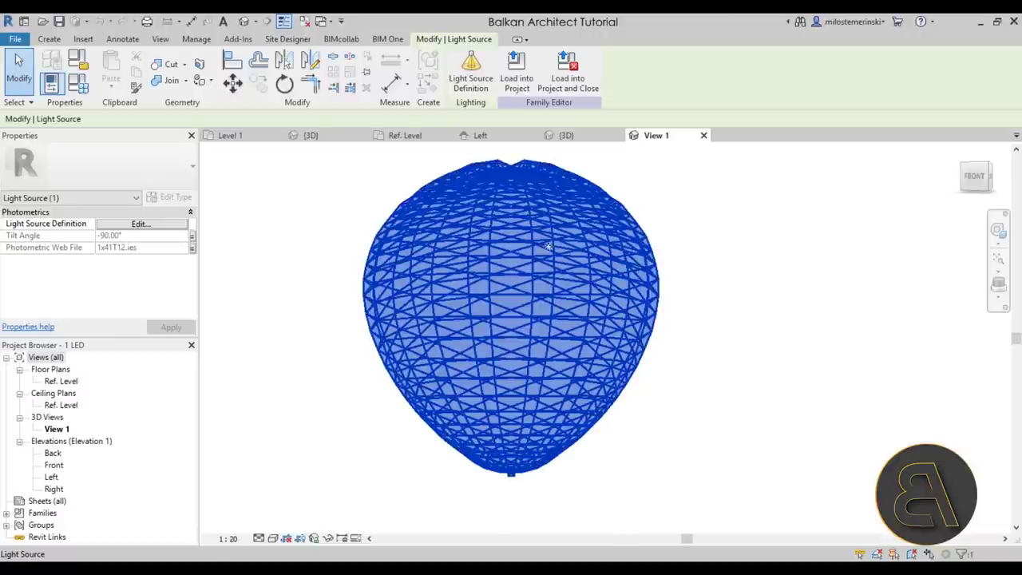
Load the 1 LED family into Family1
{"action": "left_click", "coordinate": [516, 74]}
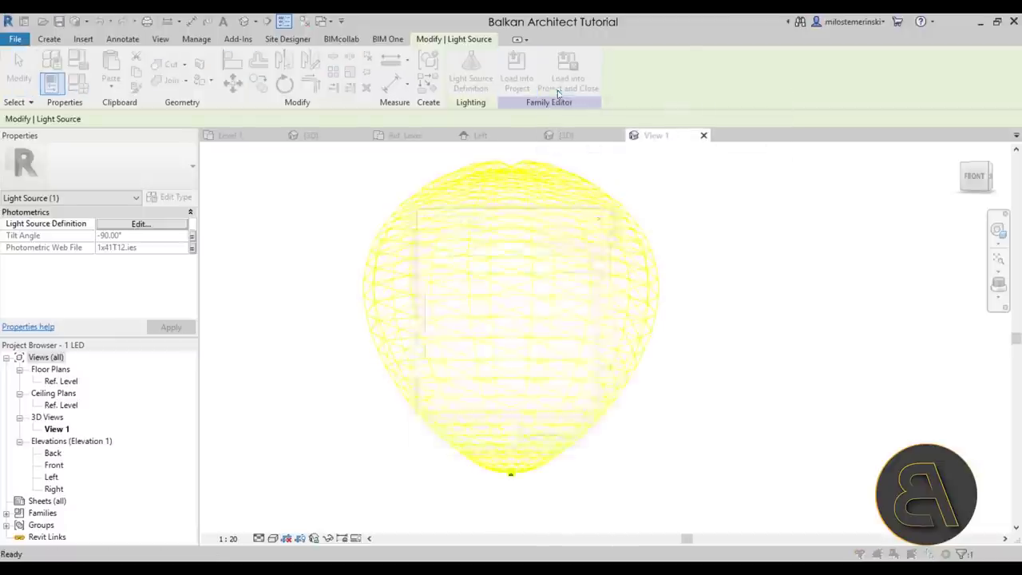
{"action": "left_click", "coordinate": [429, 269]}
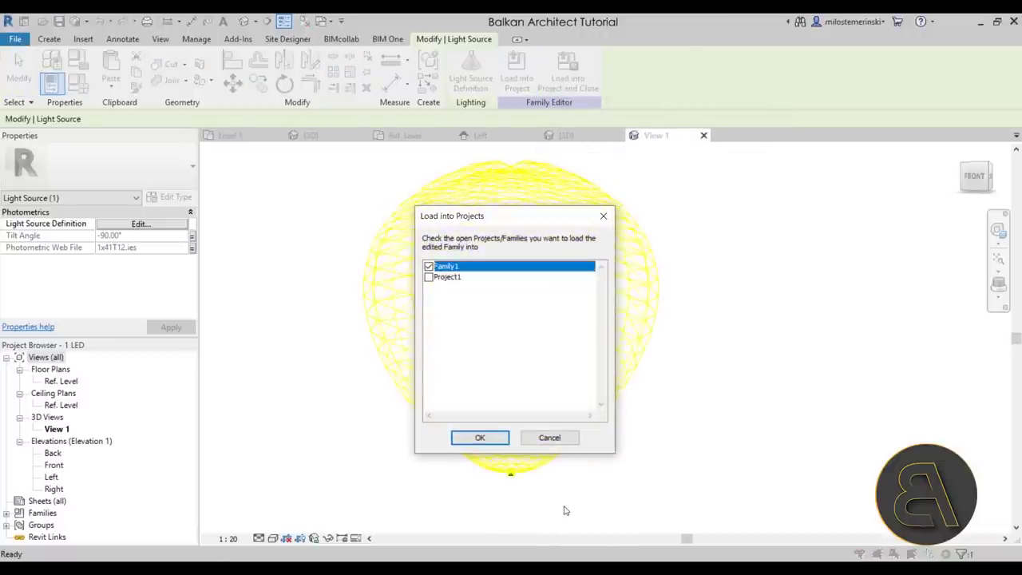
{"action": "left_click", "coordinate": [477, 439]}
Place one 1 LED fixture in the Ref. Level plan near the left end of the slot
{"action": "scroll", "coordinate": [365, 335], "scroll_direction": "up", "scroll_amount": 4}
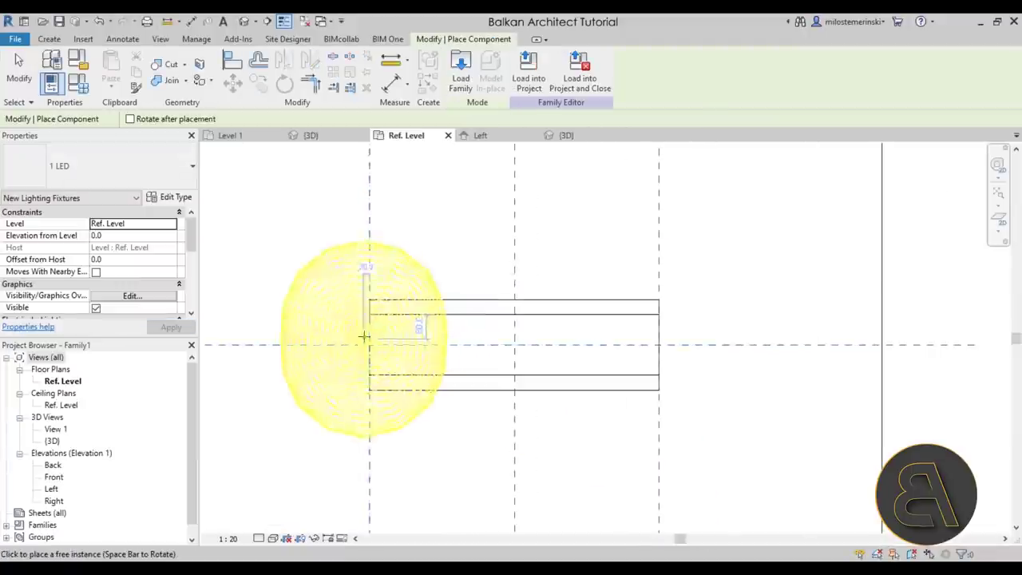
{"action": "scroll", "coordinate": [382, 333], "scroll_direction": "up", "scroll_amount": 3}
{"action": "scroll", "coordinate": [393, 332], "scroll_direction": "down", "scroll_amount": 4}
{"action": "scroll", "coordinate": [400, 321], "scroll_direction": "down", "scroll_amount": 2}
{"action": "left_click", "coordinate": [409, 327]}
{"action": "key", "text": "Escape"}
{"action": "key", "text": "Escape"}
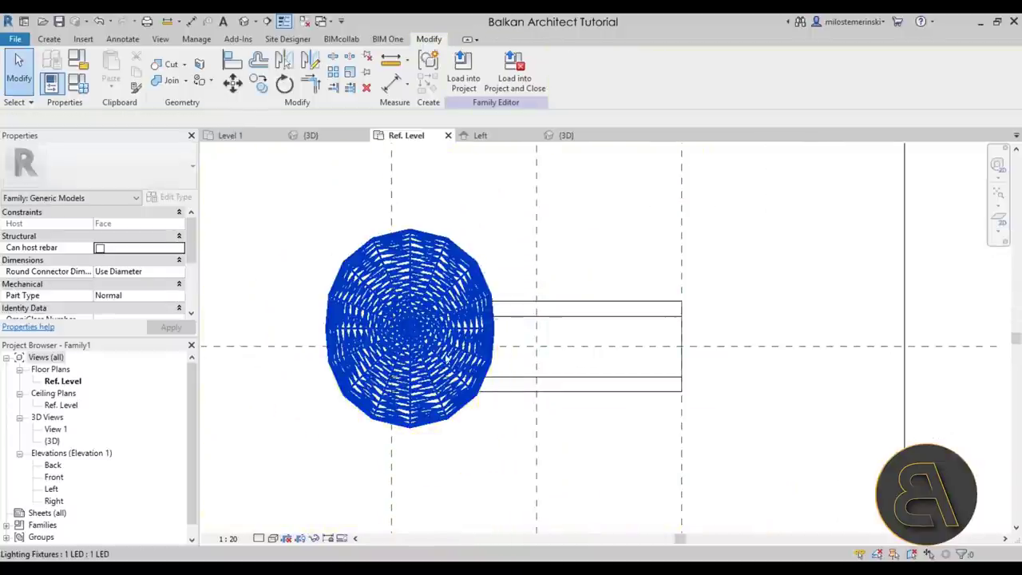
{"action": "left_click", "coordinate": [448, 356]}
Open the Front elevation of Family1 at the placed LED fixture
{"action": "left_click", "coordinate": [56, 477]}
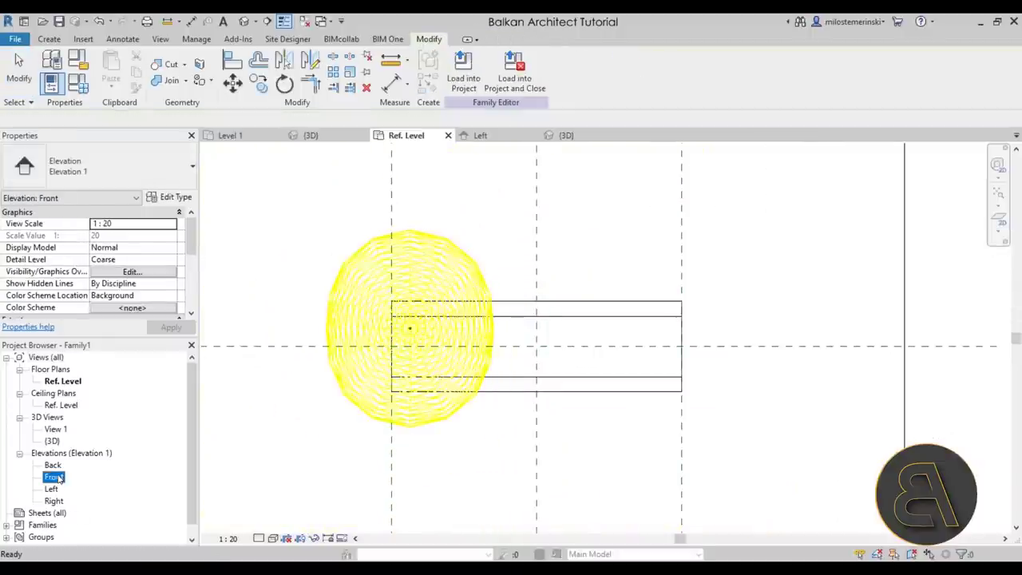
{"action": "double_click", "coordinate": [55, 477]}
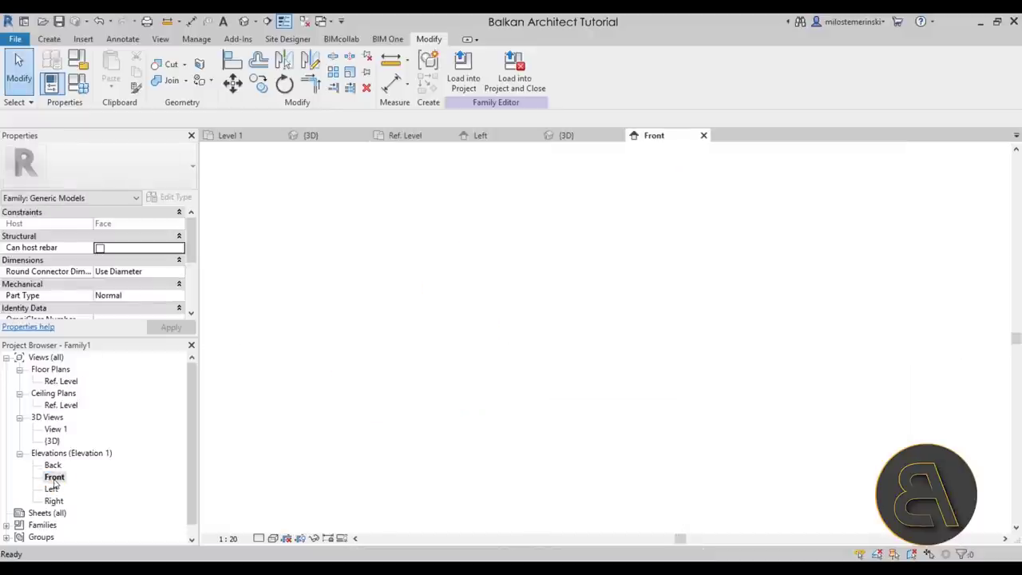
{"action": "scroll", "coordinate": [557, 399], "scroll_direction": "up", "scroll_amount": 5}
Try to rotate the LED fixture upside down in the Front elevation
{"action": "left_click", "coordinate": [537, 378]}
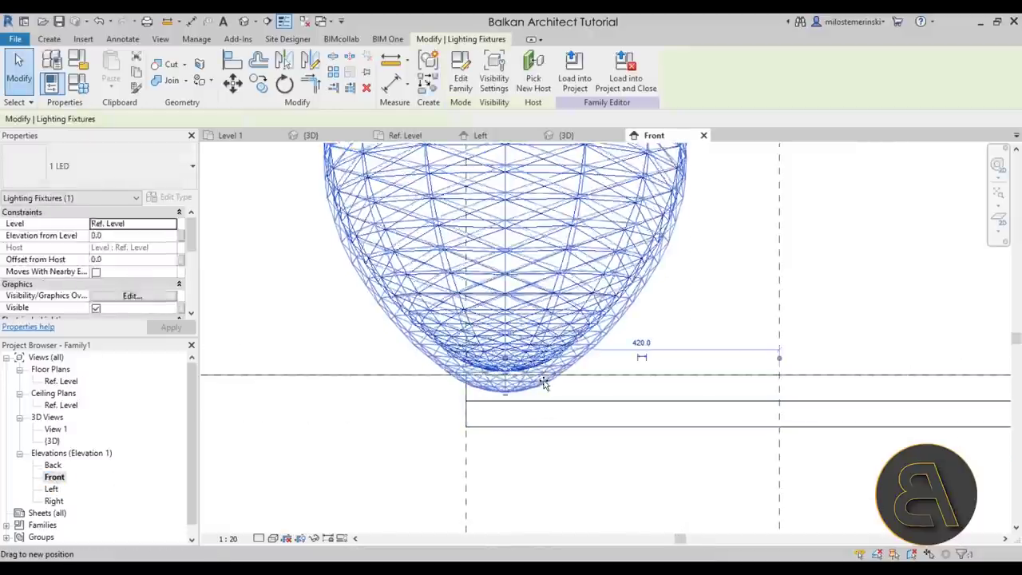
{"action": "key", "text": "r"}
{"action": "key", "text": "o"}
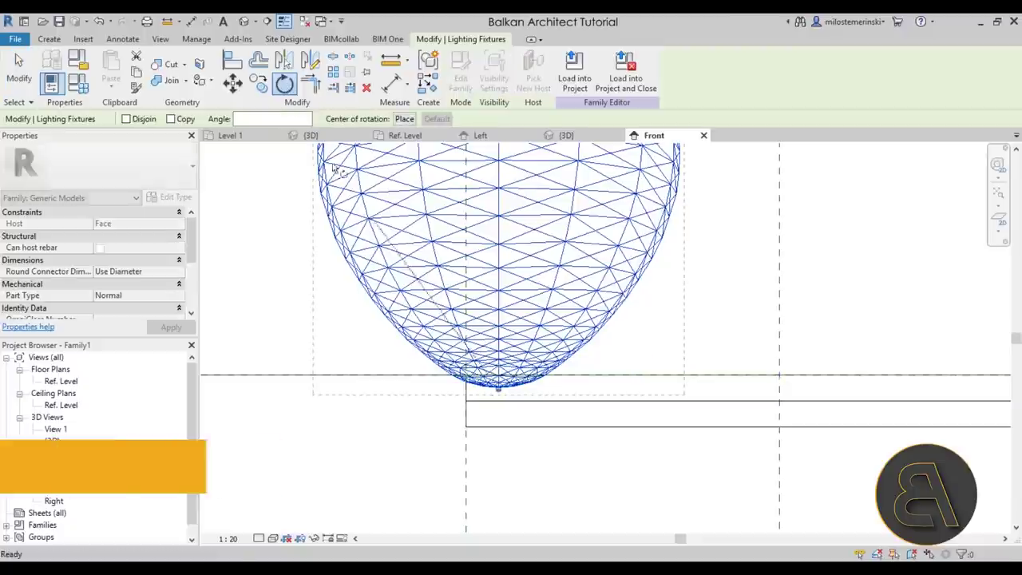
{"action": "scroll", "coordinate": [403, 309], "scroll_direction": "down", "scroll_amount": 4}
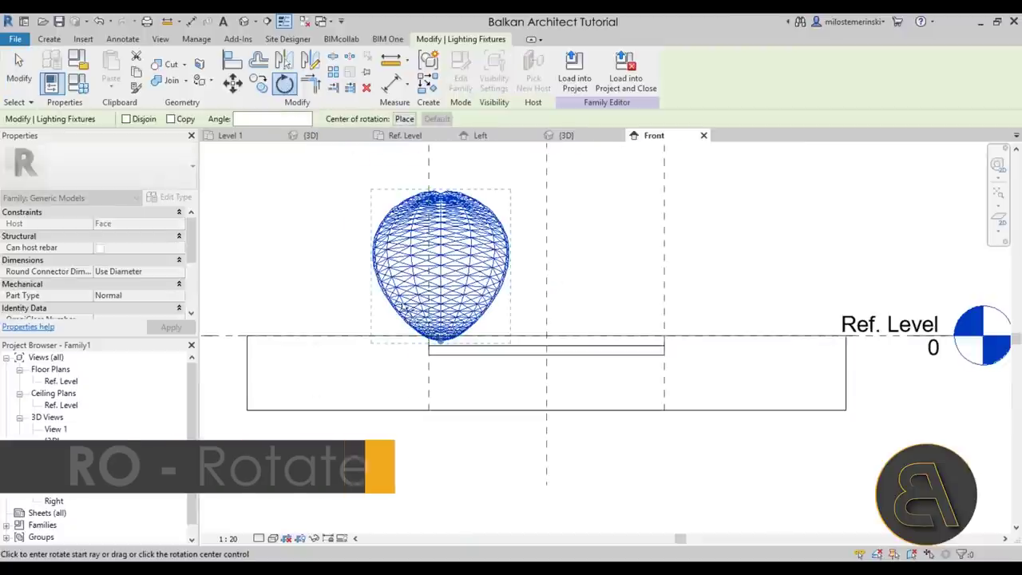
{"action": "left_click", "coordinate": [453, 165]}
{"action": "left_click", "coordinate": [448, 521]}
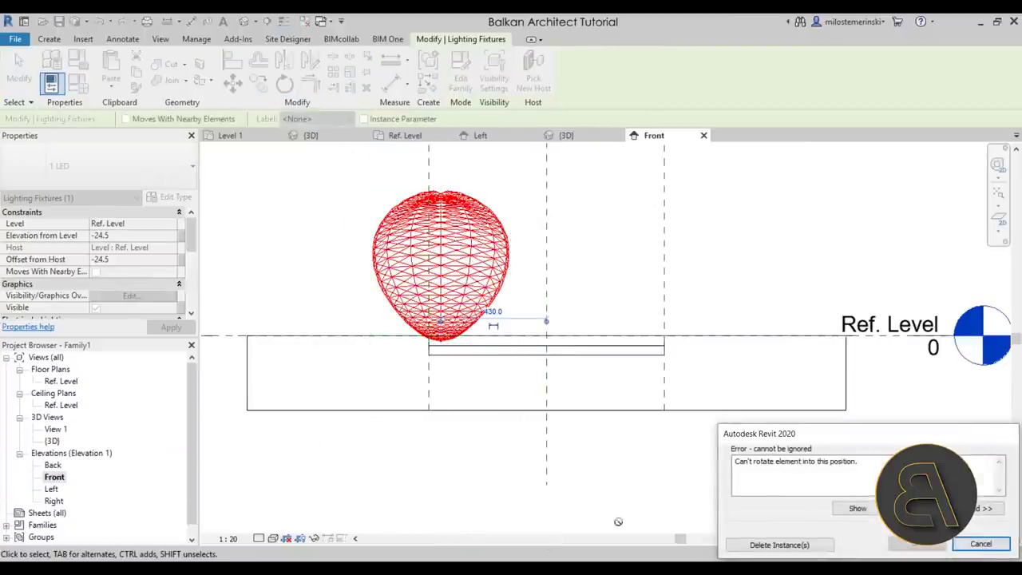
{"action": "left_click", "coordinate": [981, 544]}
Lower the LED fixture in the Front elevation to the bottom of the slot, at an elevation of about -79 mm
{"action": "scroll", "coordinate": [431, 351], "scroll_direction": "up", "scroll_amount": 4}
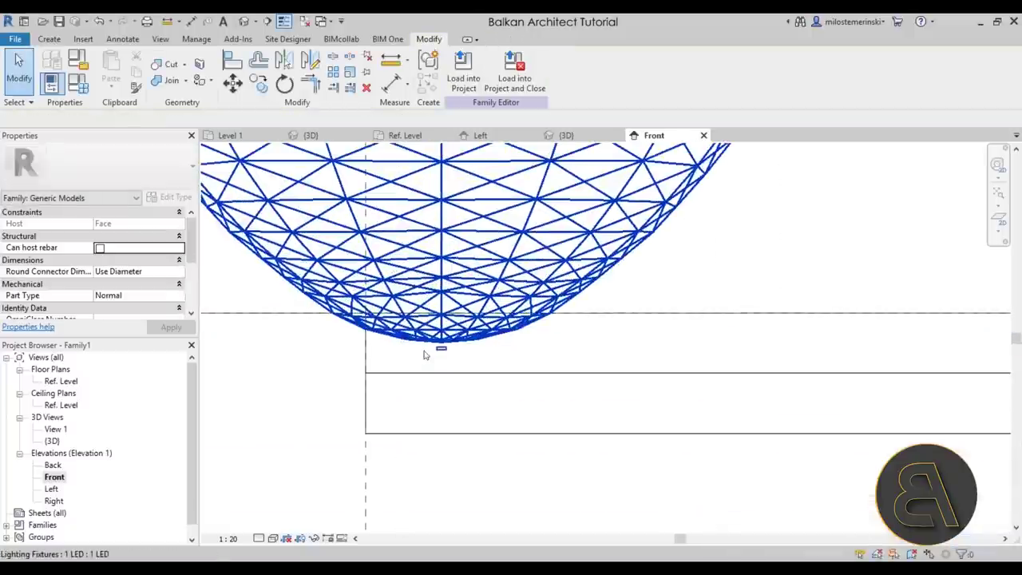
{"action": "left_click_drag", "start_coordinate": [440, 351], "coordinate": [419, 445]}
{"action": "scroll", "coordinate": [418, 449], "scroll_direction": "up", "scroll_amount": 4}
{"action": "scroll", "coordinate": [420, 449], "scroll_direction": "up", "scroll_amount": 2}
{"action": "left_click_drag", "start_coordinate": [401, 382], "coordinate": [439, 373]}
{"action": "scroll", "coordinate": [439, 373], "scroll_direction": "down", "scroll_amount": 3}
{"action": "key", "text": "Escape"}
{"action": "scroll", "coordinate": [460, 433], "scroll_direction": "down", "scroll_amount": 2}
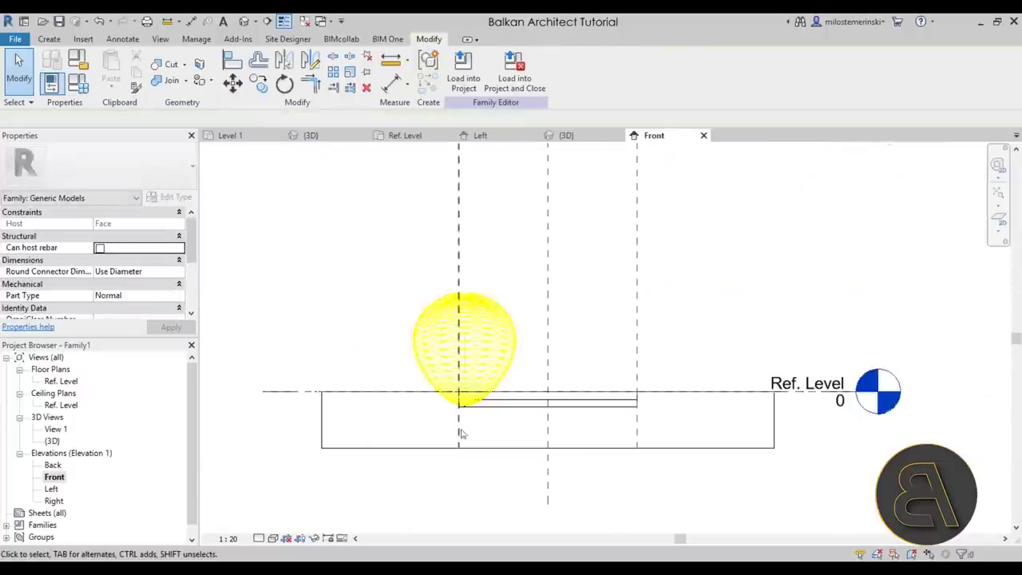
In the Ref. Level plan, move the LED fixture into the slot's upper side strip, about 455 mm from the centre reference plane
{"action": "double_click", "coordinate": [63, 380]}
{"action": "scroll", "coordinate": [503, 388], "scroll_direction": "up", "scroll_amount": 3}
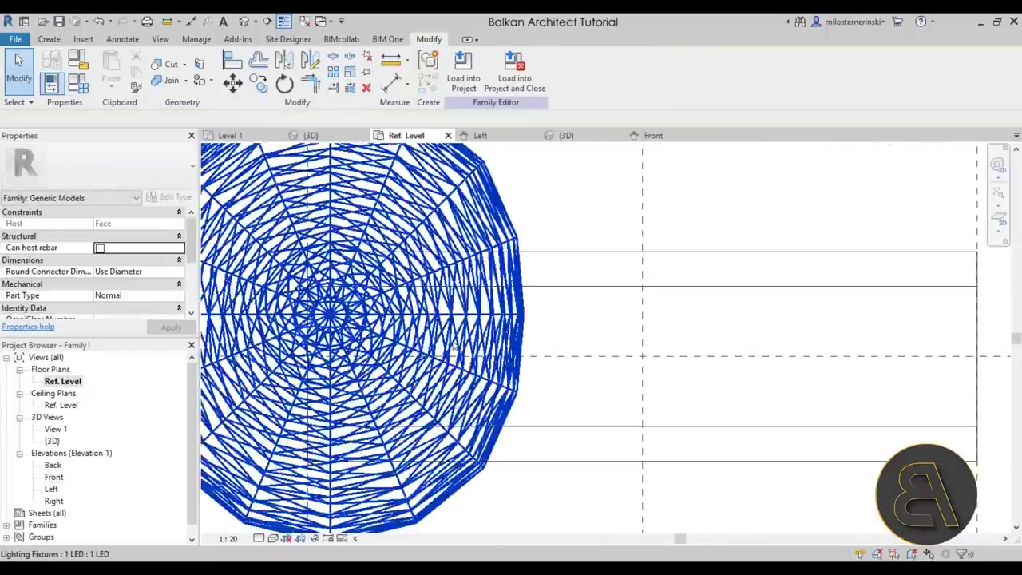
{"action": "scroll", "coordinate": [551, 381], "scroll_direction": "down", "scroll_amount": 2}
{"action": "left_click", "coordinate": [448, 335]}
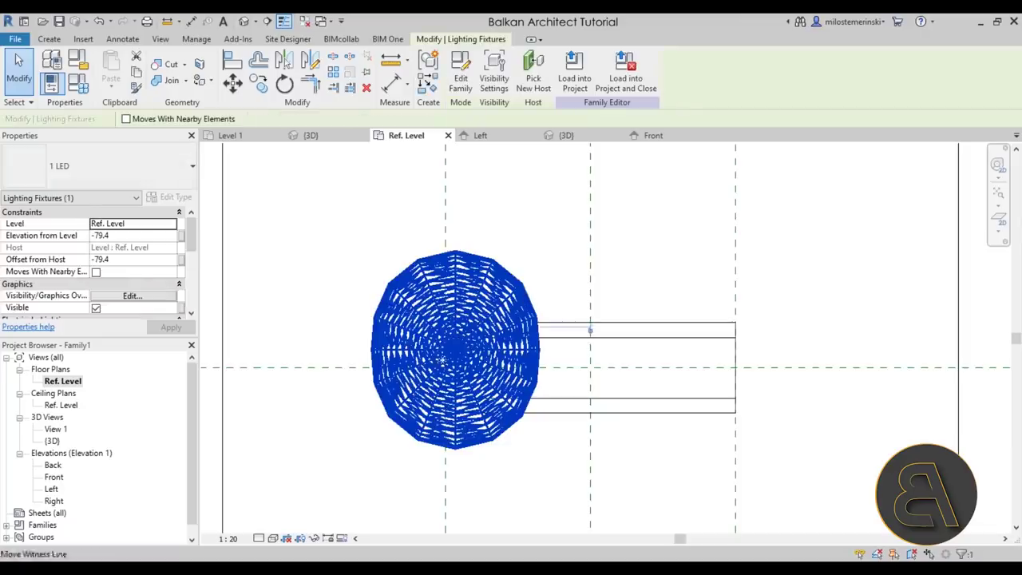
{"action": "scroll", "coordinate": [447, 335], "scroll_direction": "up", "scroll_amount": 3}
{"action": "scroll", "coordinate": [470, 375], "scroll_direction": "up", "scroll_amount": 2}
{"action": "left_click_drag", "start_coordinate": [577, 360], "coordinate": [461, 296]}
{"action": "scroll", "coordinate": [461, 295], "scroll_direction": "down", "scroll_amount": 3}
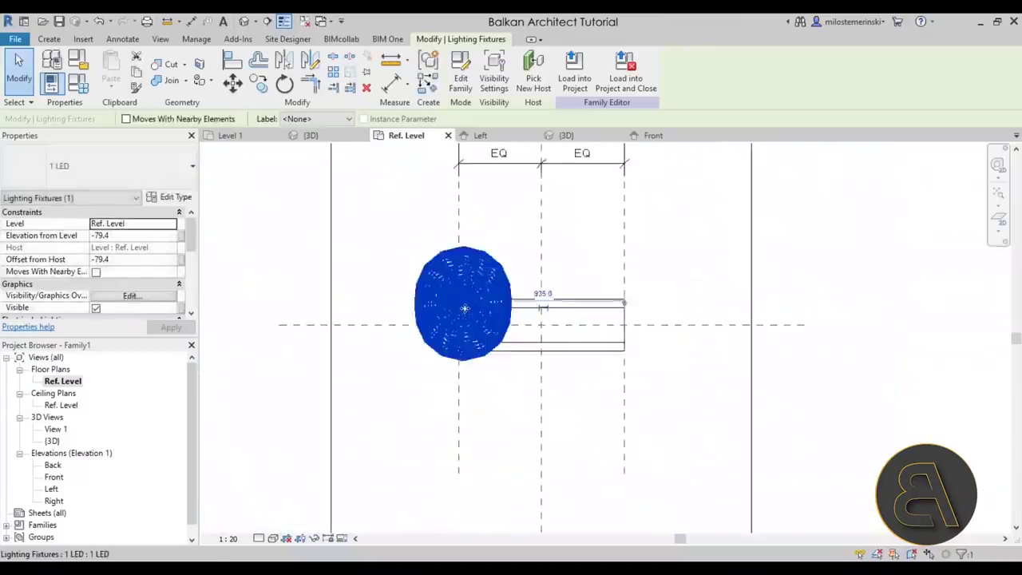
{"action": "left_click", "coordinate": [499, 421]}
{"action": "left_click", "coordinate": [489, 385]}
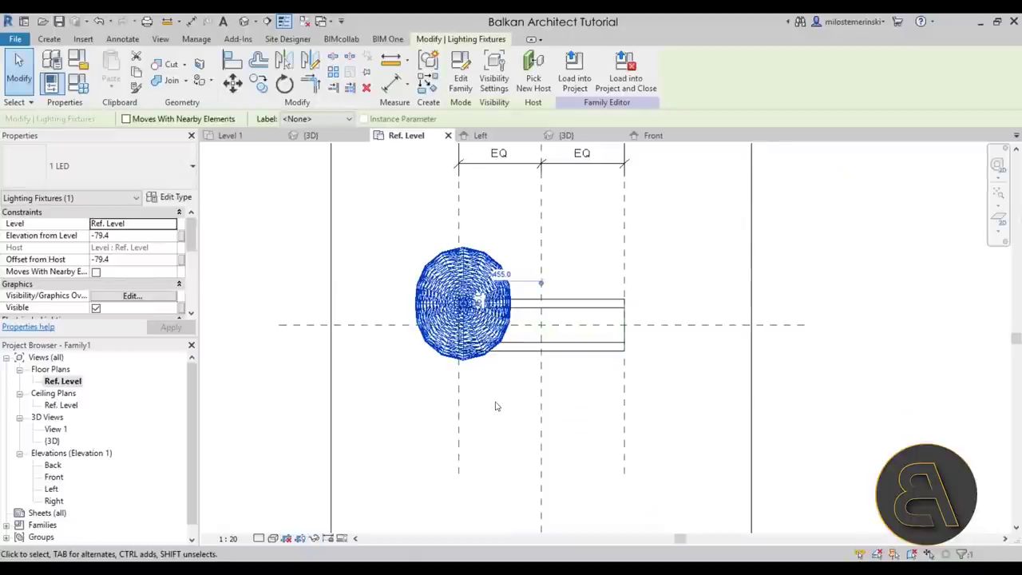
{"action": "left_click", "coordinate": [498, 408]}
{"action": "scroll", "coordinate": [495, 408], "scroll_direction": "up", "scroll_amount": 2}
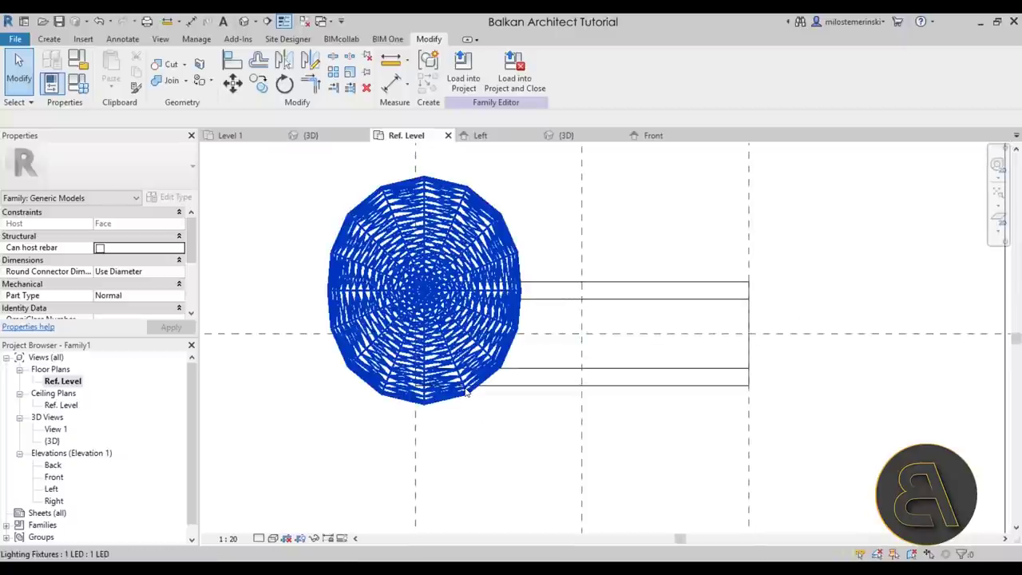
Copy the LED fixture 240 mm straight down into the slot's lower side strip in the Ref. Level plan
{"action": "left_click", "coordinate": [467, 392]}
{"action": "key", "text": "c"}
{"action": "key", "text": "c"}
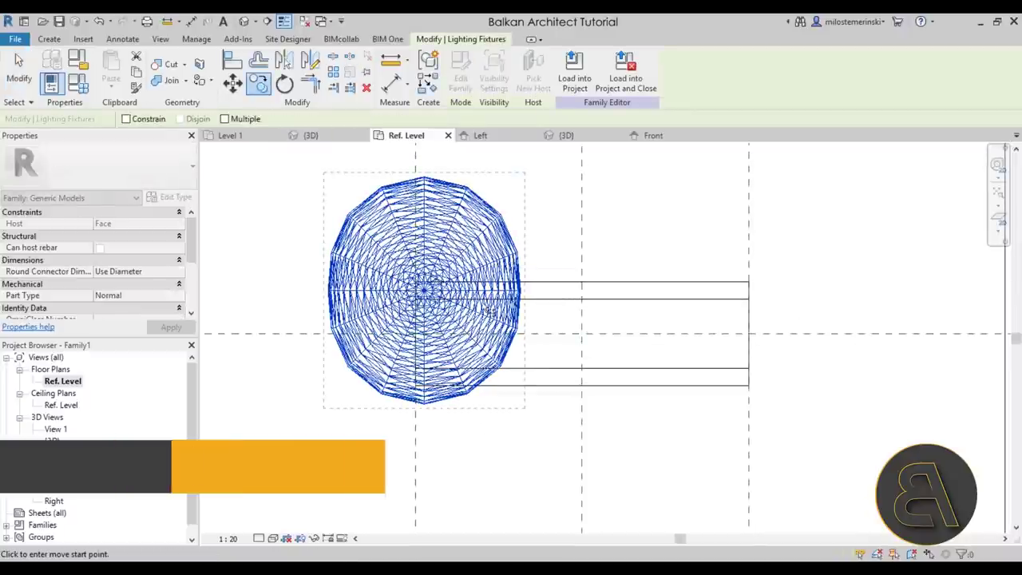
{"action": "left_click", "coordinate": [554, 293]}
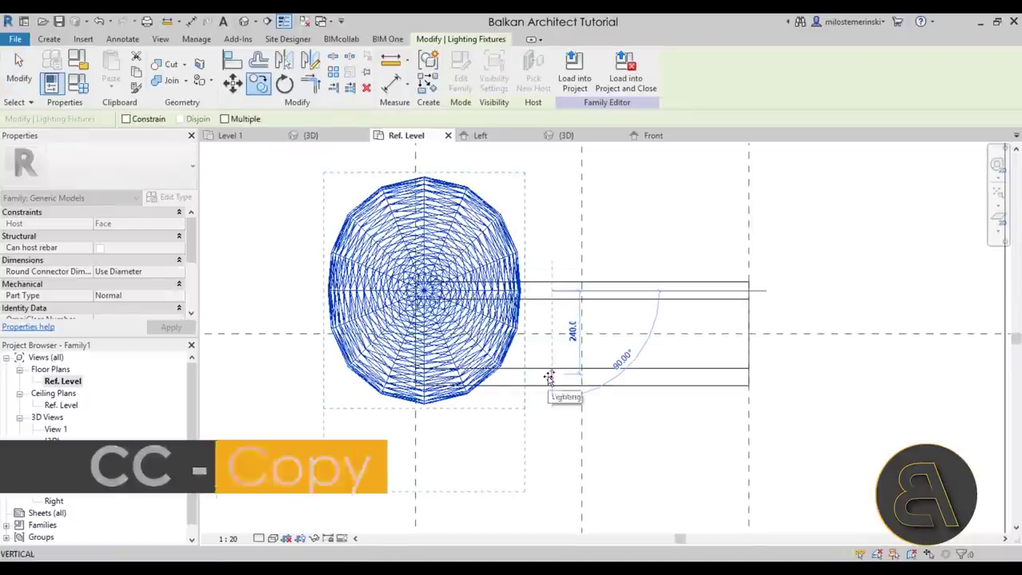
{"action": "left_click", "coordinate": [551, 376]}
{"action": "left_click", "coordinate": [546, 405]}
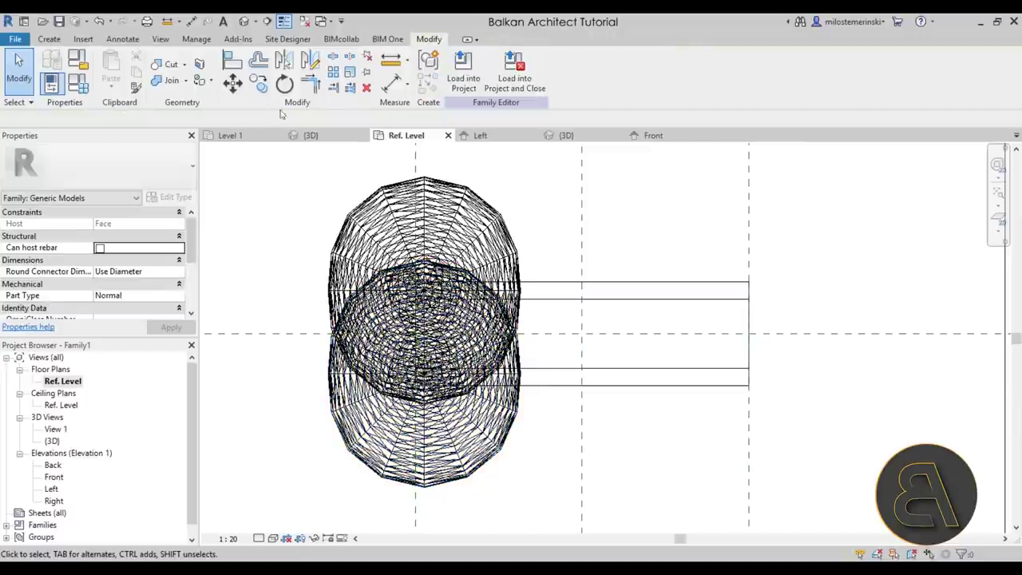
Examine the two LED fixtures in the slot from several angles in the family's 3D view
{"action": "left_click", "coordinate": [313, 136]}
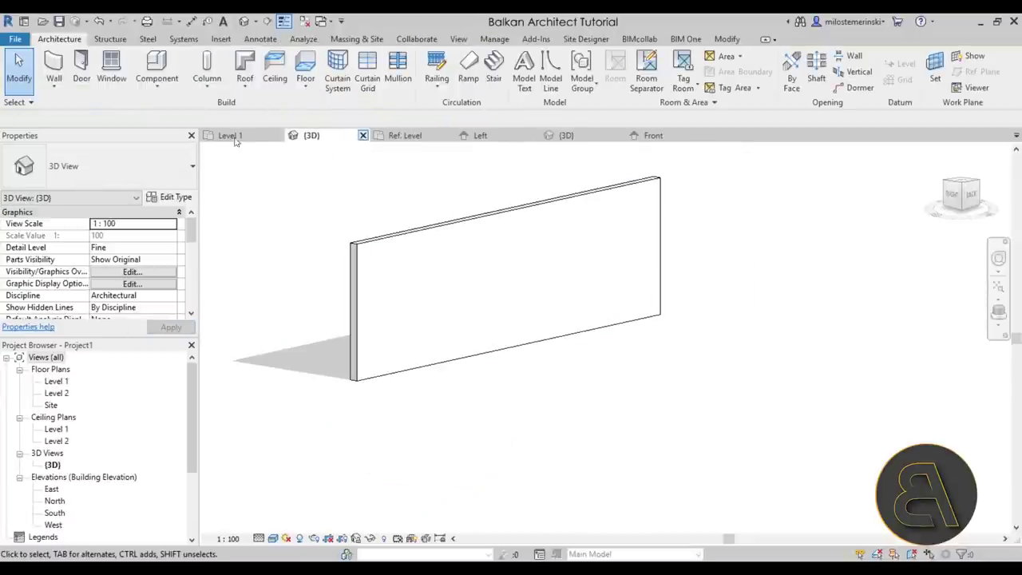
{"action": "left_click", "coordinate": [569, 135]}
{"action": "middle_click_drag", "start_coordinate": [604, 366], "coordinate": [498, 346], "text": "shift"}
{"action": "scroll", "coordinate": [599, 367], "scroll_direction": "up", "scroll_amount": 4}
{"action": "middle_click_drag", "start_coordinate": [591, 359], "coordinate": [586, 450], "text": "shift"}
{"action": "scroll", "coordinate": [587, 450], "scroll_direction": "down", "scroll_amount": 5}
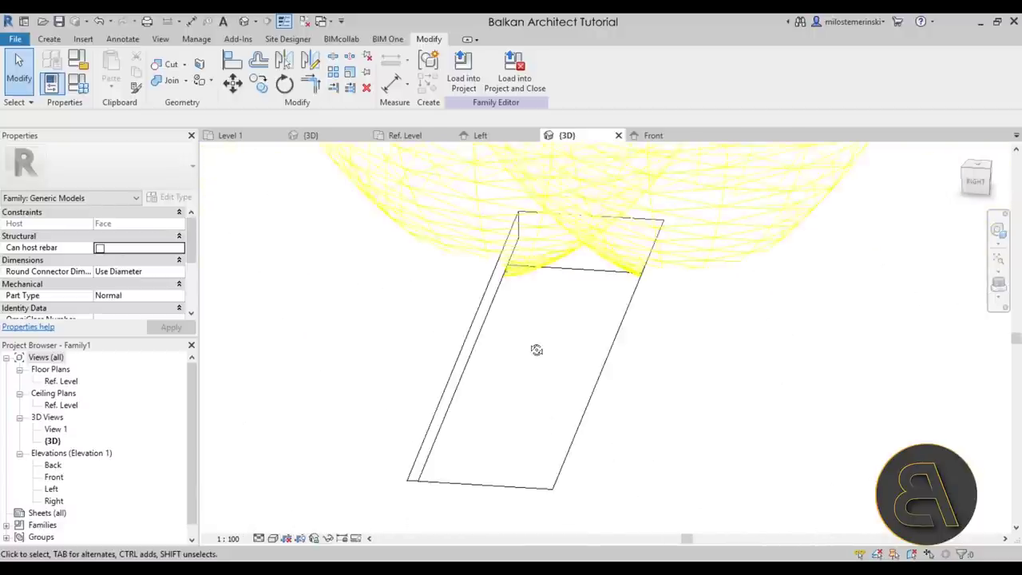
{"action": "middle_click_drag", "start_coordinate": [535, 349], "coordinate": [525, 329], "text": "shift"}
In the Ref. Level plan, array the upper LED fixture linearly along the slot with 5 grouped members, placing the last near the right-hand reference plane
{"action": "double_click", "coordinate": [61, 382]}
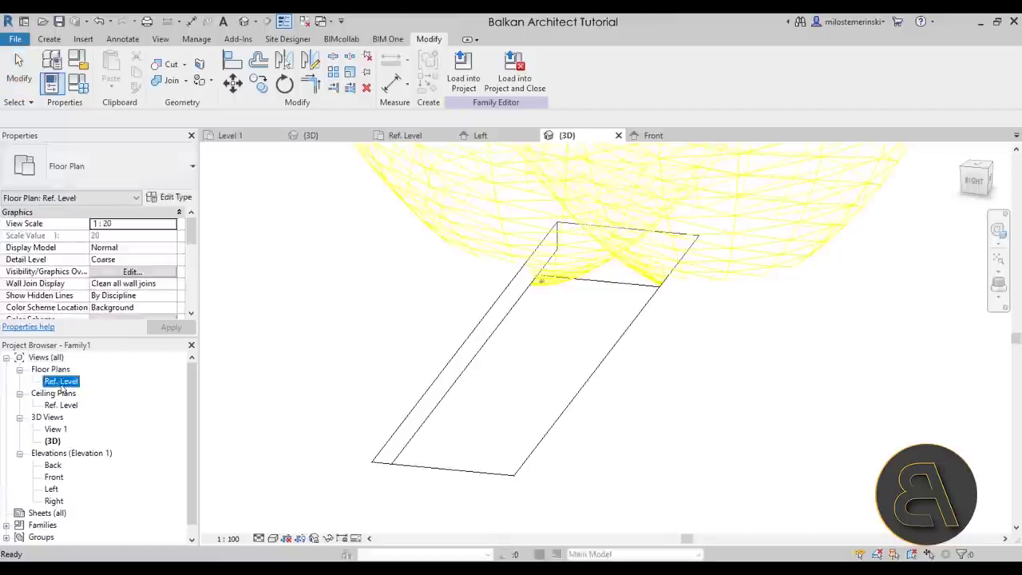
{"action": "middle_click_drag", "start_coordinate": [531, 447], "coordinate": [533, 439]}
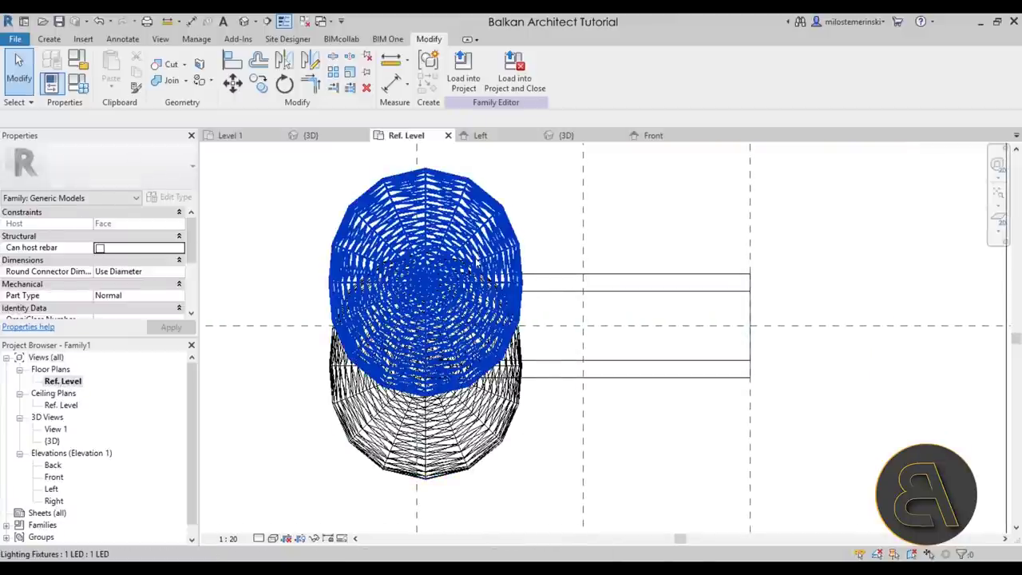
{"action": "left_click", "coordinate": [499, 217]}
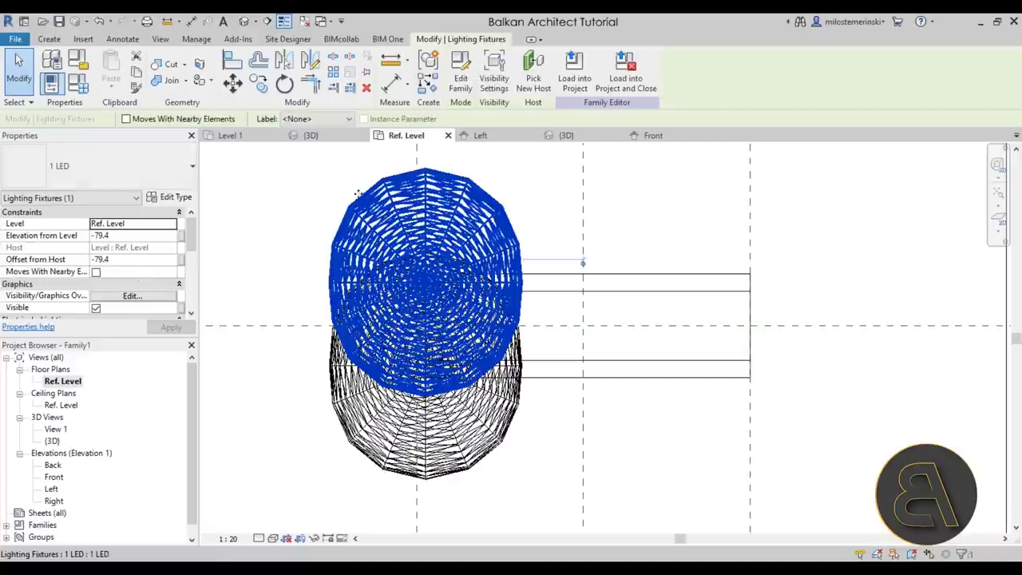
{"action": "left_click", "coordinate": [333, 72]}
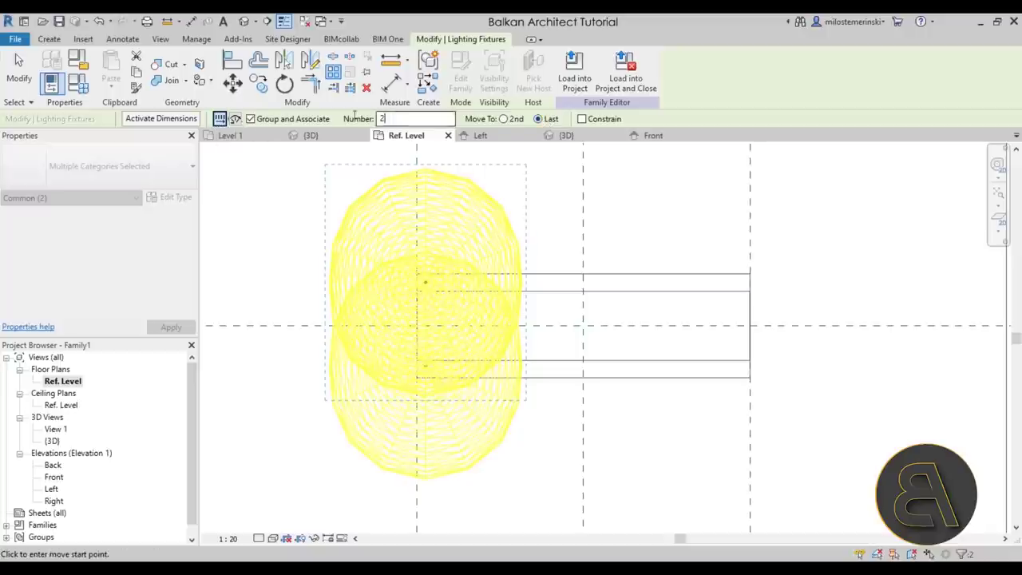
{"action": "type", "text": "5"}
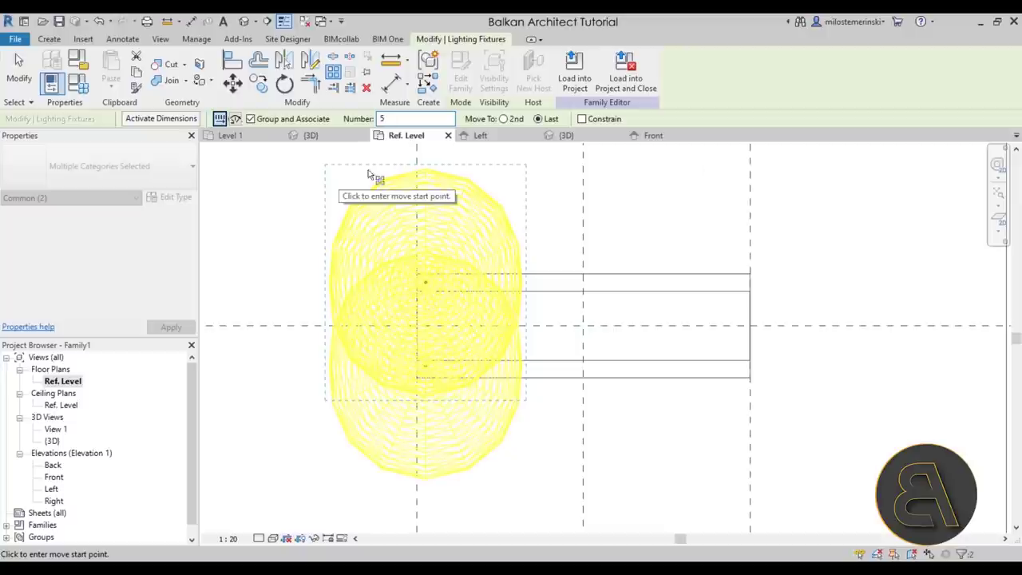
{"action": "left_click", "coordinate": [427, 267]}
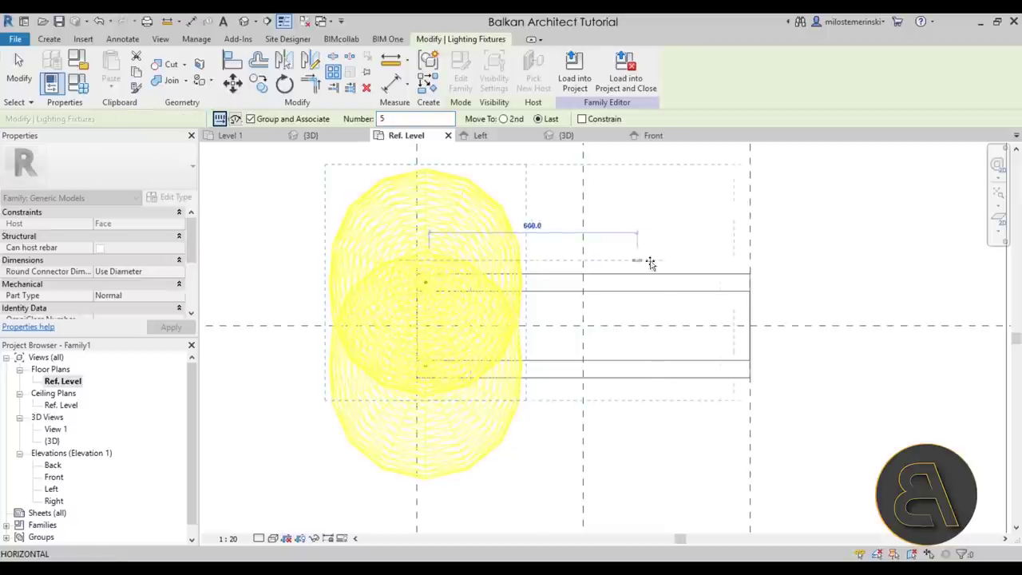
{"action": "left_click", "coordinate": [739, 263]}
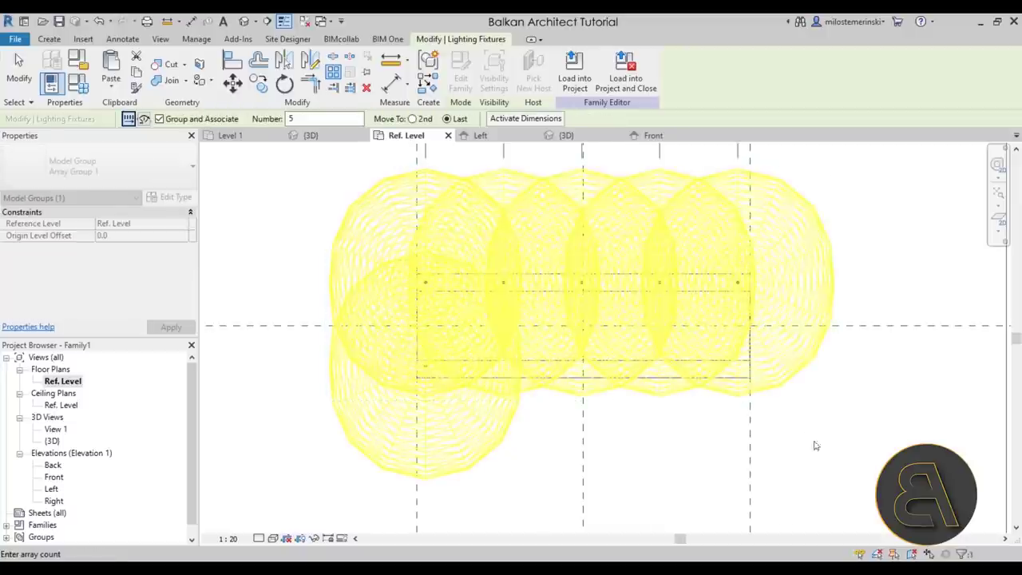
{"action": "key", "text": "Return"}
{"action": "scroll", "coordinate": [790, 451], "scroll_direction": "down", "scroll_amount": 1}
{"action": "middle_click_drag", "start_coordinate": [775, 456], "coordinate": [679, 456]}
{"action": "key", "text": "Escape"}
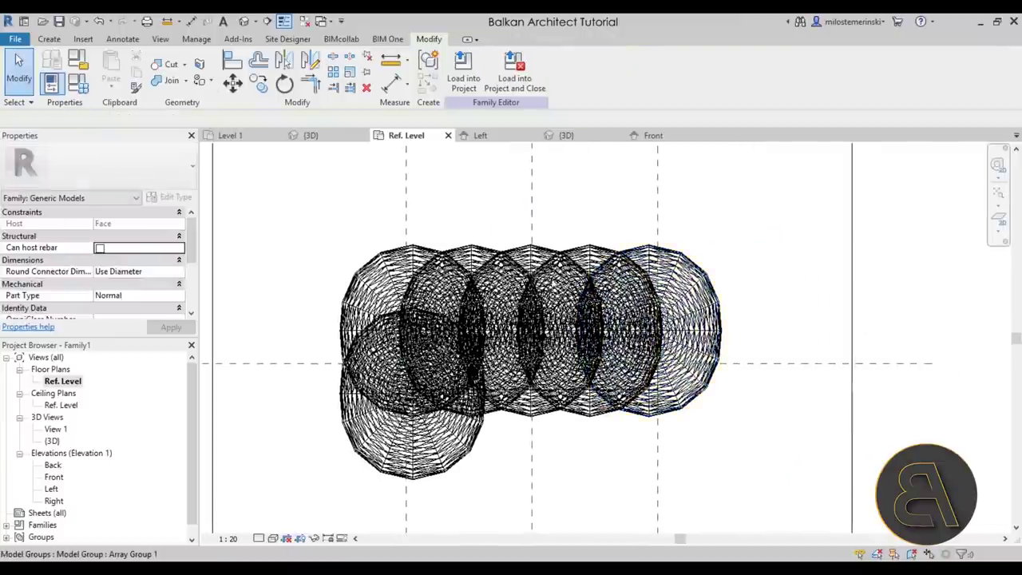
{"action": "left_click_drag", "start_coordinate": [319, 219], "coordinate": [710, 284]}
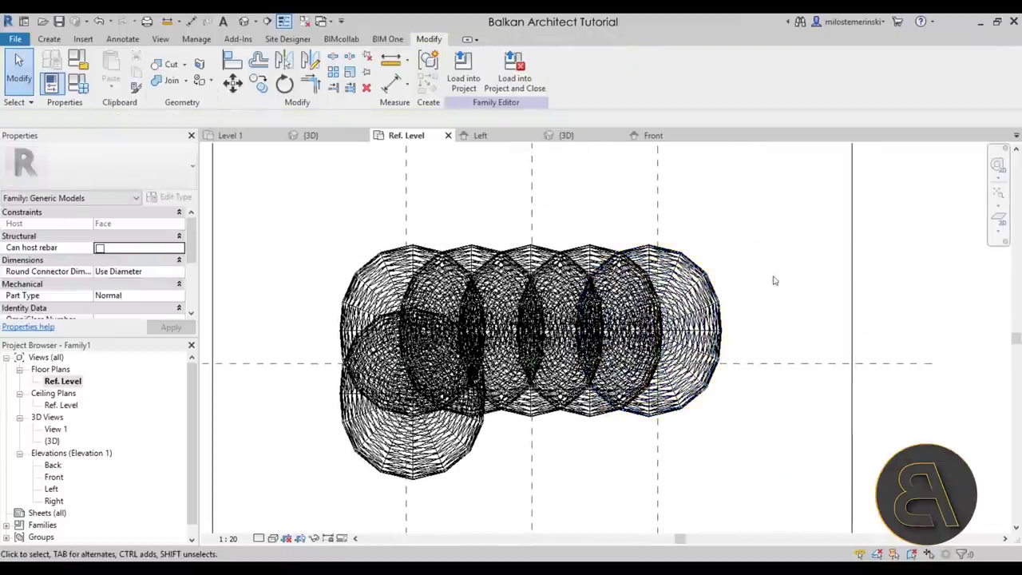
{"action": "left_click", "coordinate": [711, 284]}
{"action": "left_click", "coordinate": [748, 335]}
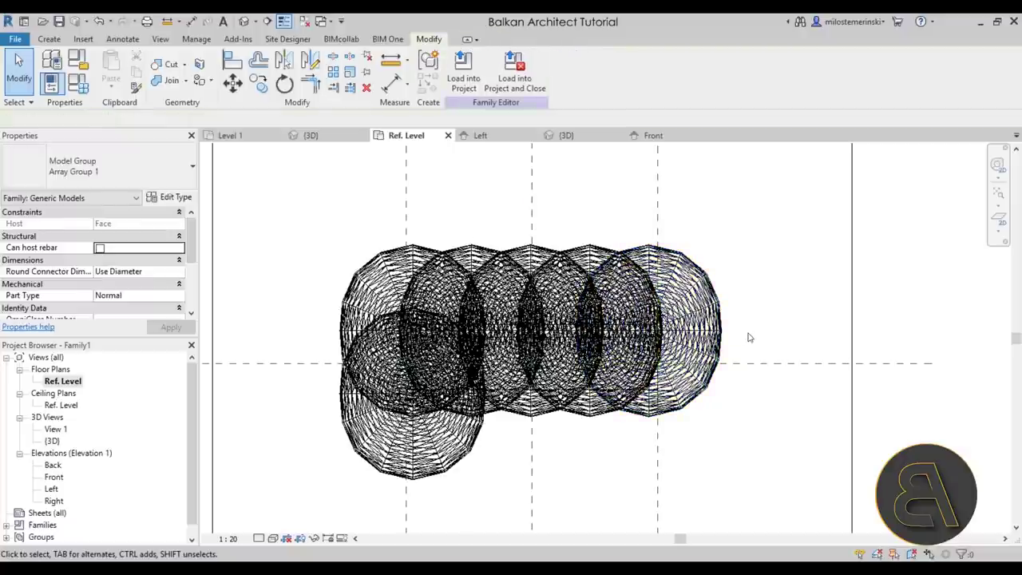
{"action": "scroll", "coordinate": [696, 403], "scroll_direction": "up", "scroll_amount": 2}
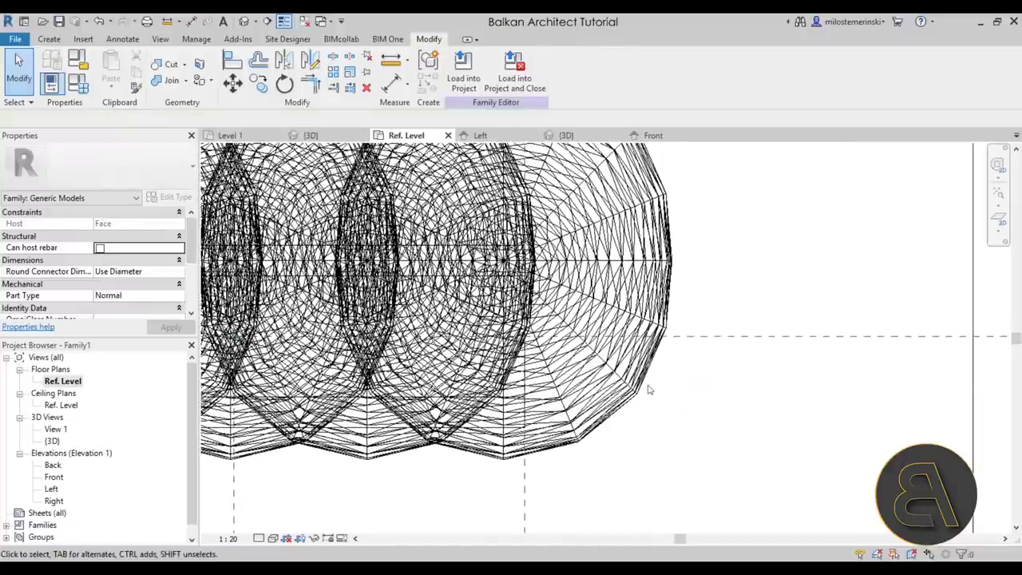
{"action": "left_click", "coordinate": [659, 391]}
{"action": "left_click", "coordinate": [690, 411]}
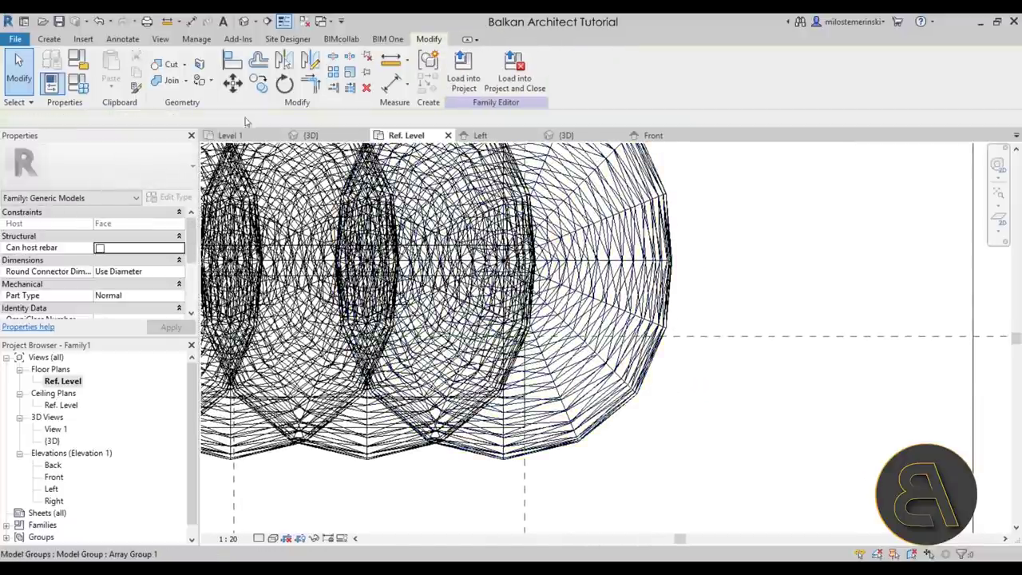
Align the centre axis of the upper array's last LED fixture to the right-hand reference plane and lock it
{"action": "left_click", "coordinate": [232, 62]}
{"action": "middle_click_drag", "start_coordinate": [523, 152], "coordinate": [516, 273]}
{"action": "left_click", "coordinate": [515, 254]}
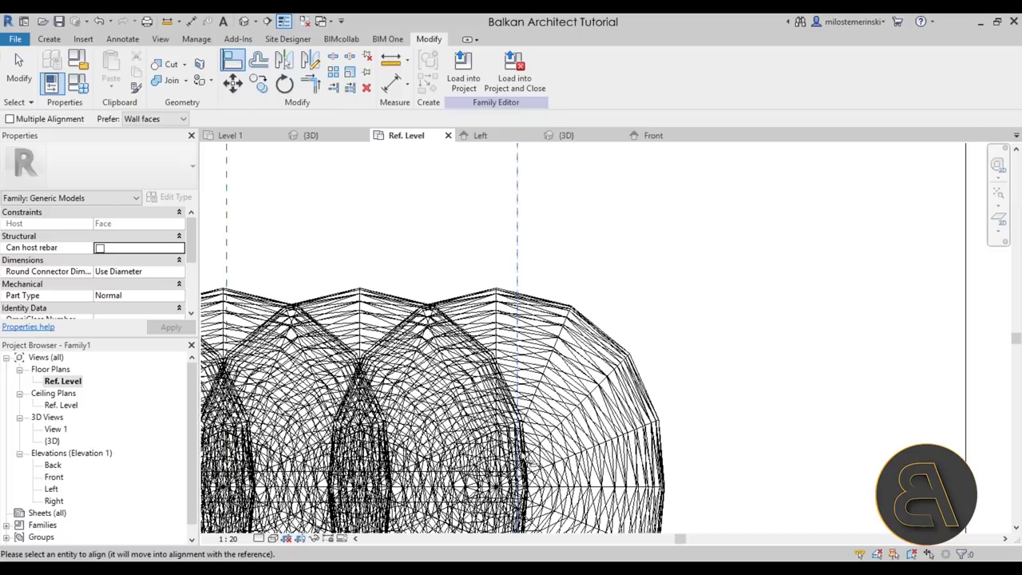
{"action": "scroll", "coordinate": [494, 488], "scroll_direction": "up", "scroll_amount": 5}
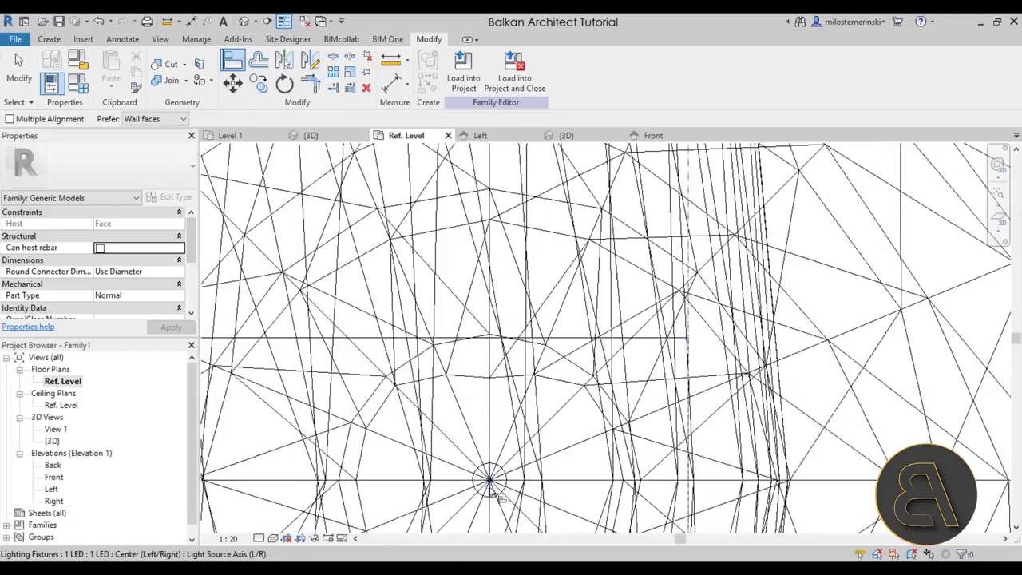
{"action": "scroll", "coordinate": [495, 488], "scroll_direction": "down", "scroll_amount": 5}
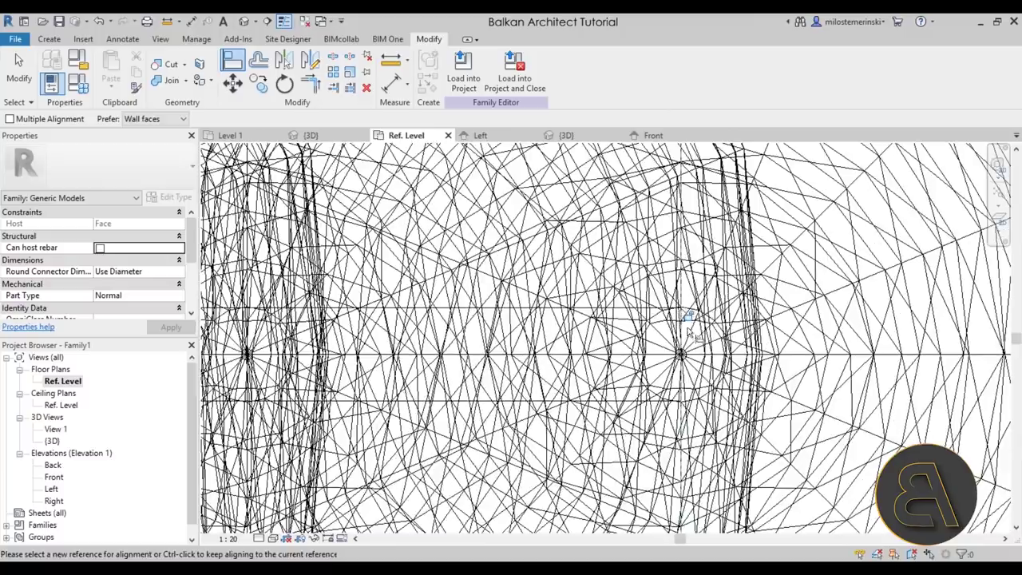
{"action": "scroll", "coordinate": [726, 364], "scroll_direction": "up", "scroll_amount": 2}
Align the centre axis of the upper array's first LED fixture to the left-hand reference plane and lock it
{"action": "scroll", "coordinate": [451, 344], "scroll_direction": "up", "scroll_amount": 4}
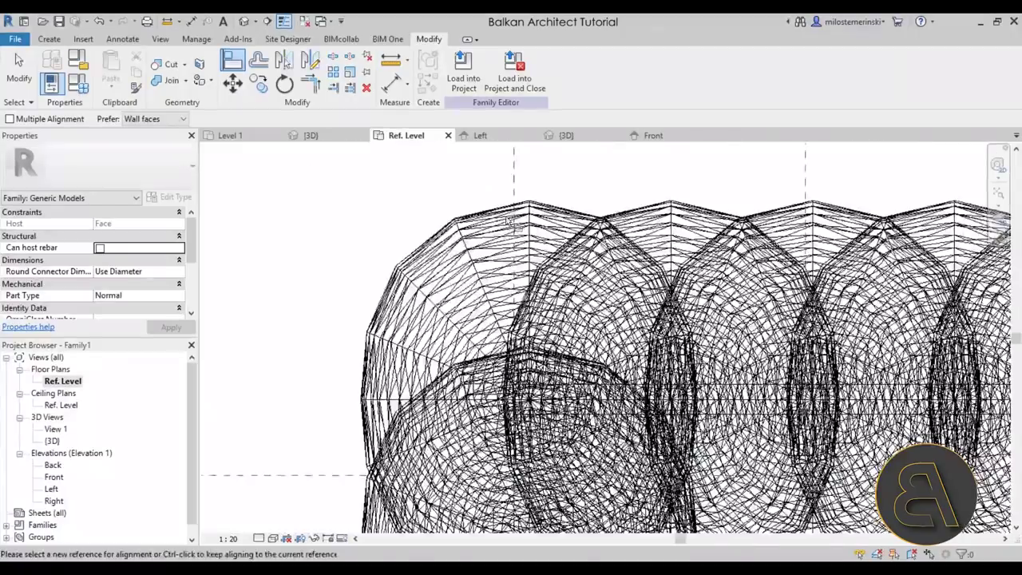
{"action": "left_click", "coordinate": [514, 191]}
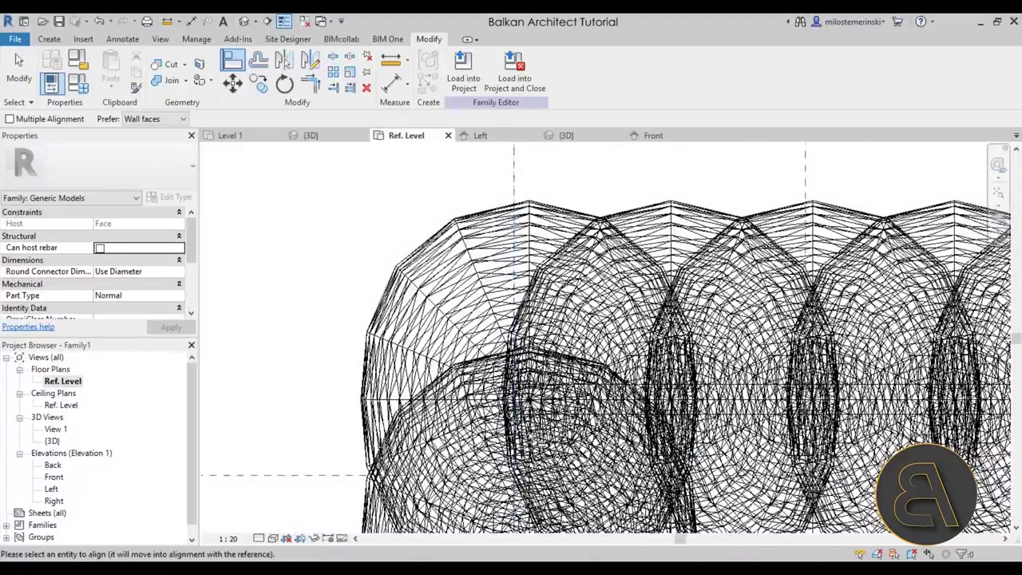
{"action": "scroll", "coordinate": [541, 291], "scroll_direction": "up", "scroll_amount": 6}
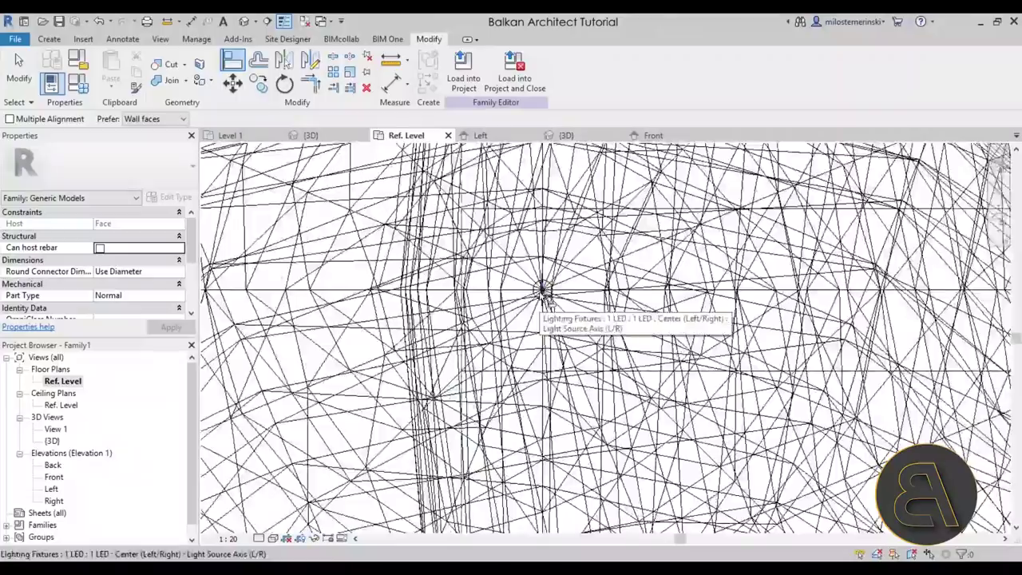
{"action": "left_click", "coordinate": [413, 288]}
{"action": "scroll", "coordinate": [447, 293], "scroll_direction": "down", "scroll_amount": 3}
{"action": "scroll", "coordinate": [450, 293], "scroll_direction": "down", "scroll_amount": 4}
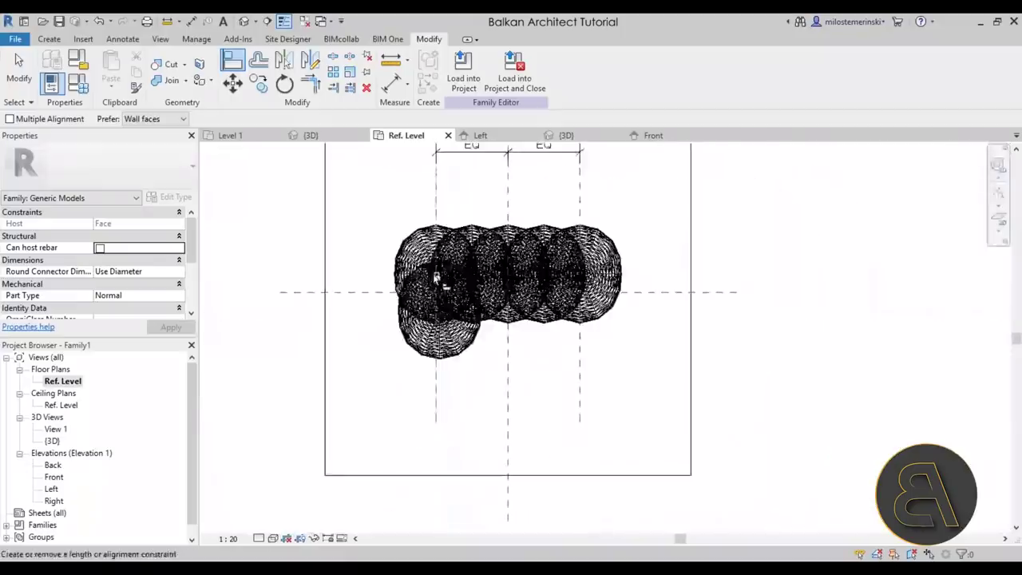
{"action": "key", "text": "Escape"}
Try the Hidden Line visual style in the Ref. Level plan
{"action": "left_click", "coordinate": [468, 348]}
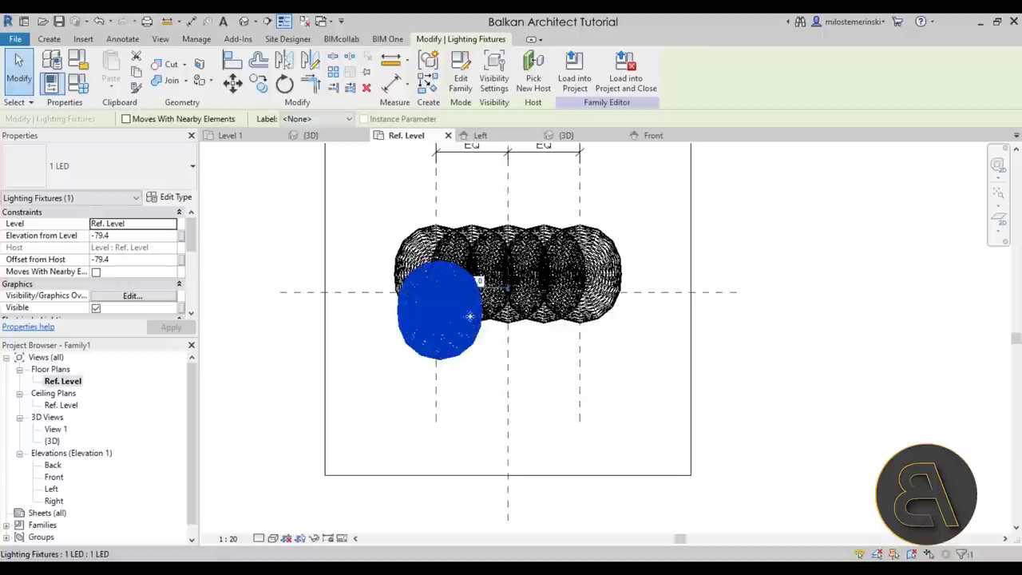
{"action": "scroll", "coordinate": [477, 391], "scroll_direction": "up", "scroll_amount": 5}
{"action": "middle_click_drag", "start_coordinate": [526, 430], "coordinate": [503, 490]}
{"action": "left_click", "coordinate": [274, 538]}
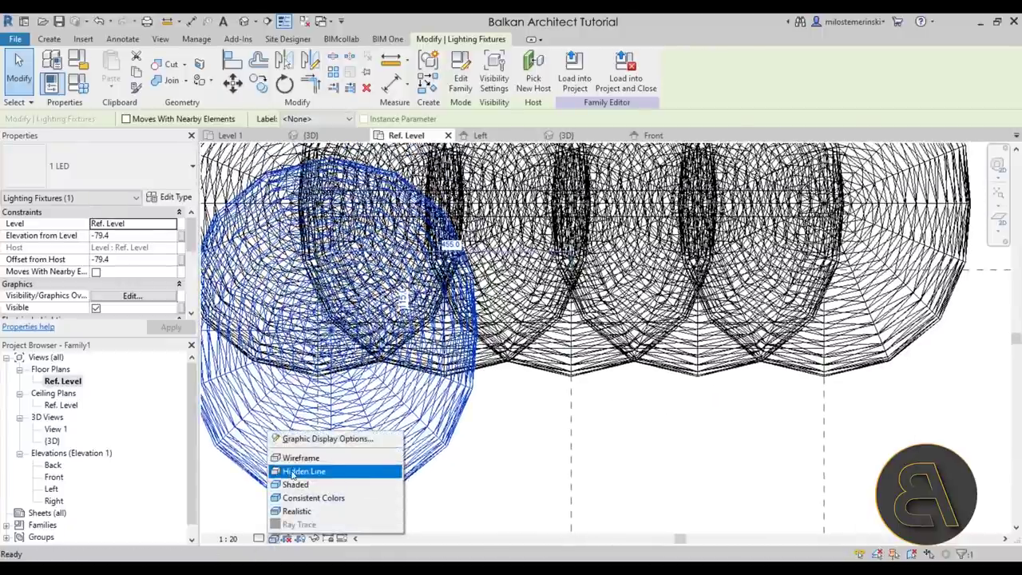
{"action": "left_click", "coordinate": [296, 471]}
{"action": "left_click", "coordinate": [532, 455]}
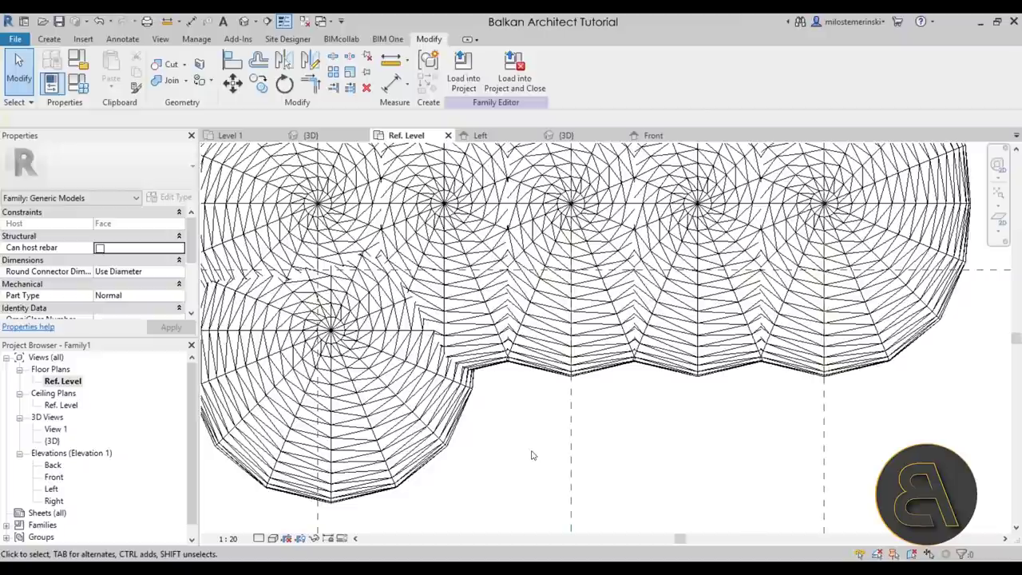
Set the Ref. Level plan's detail level to Fine and its visual style back to Wireframe
{"action": "left_click", "coordinate": [274, 538]}
{"action": "left_click", "coordinate": [258, 538]}
{"action": "left_click", "coordinate": [259, 538]}
{"action": "left_click", "coordinate": [274, 538]}
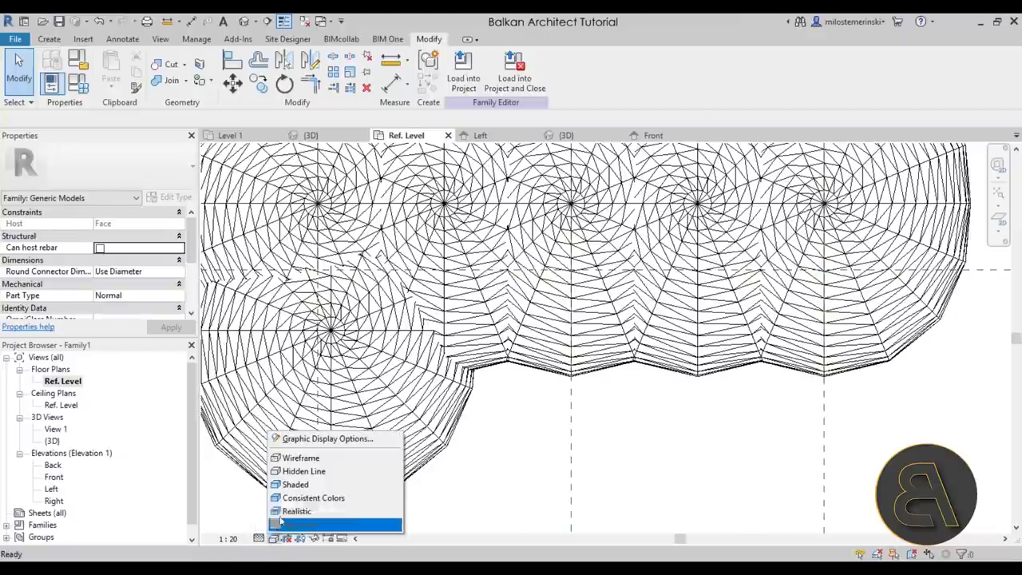
{"action": "left_click", "coordinate": [297, 458]}
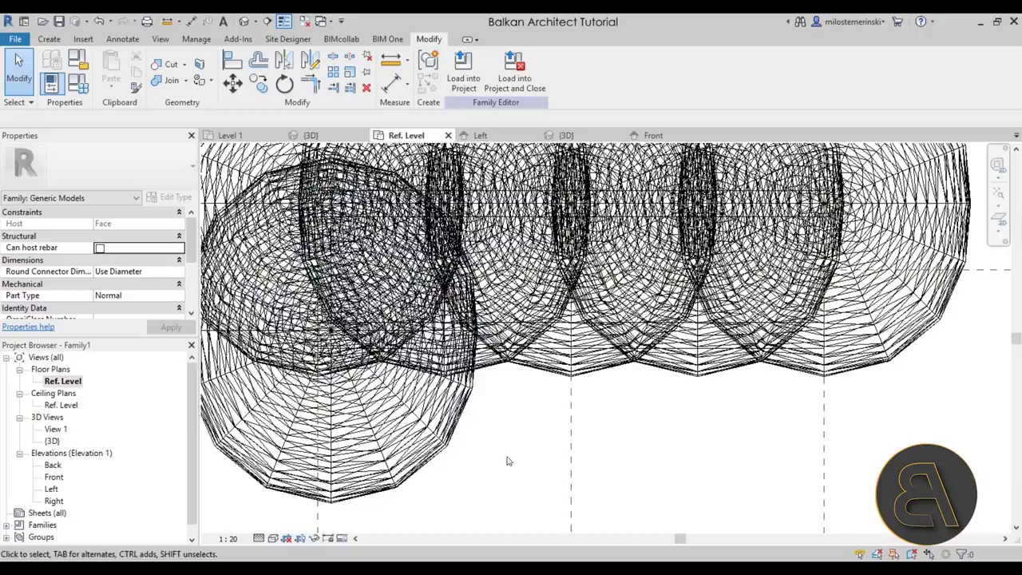
Array the lower LED fixture linearly along the slot with 5 grouped members, placing the last near the right-hand reference plane
{"action": "scroll", "coordinate": [506, 460], "scroll_direction": "up", "scroll_amount": 4}
{"action": "scroll", "coordinate": [506, 461], "scroll_direction": "down", "scroll_amount": 6}
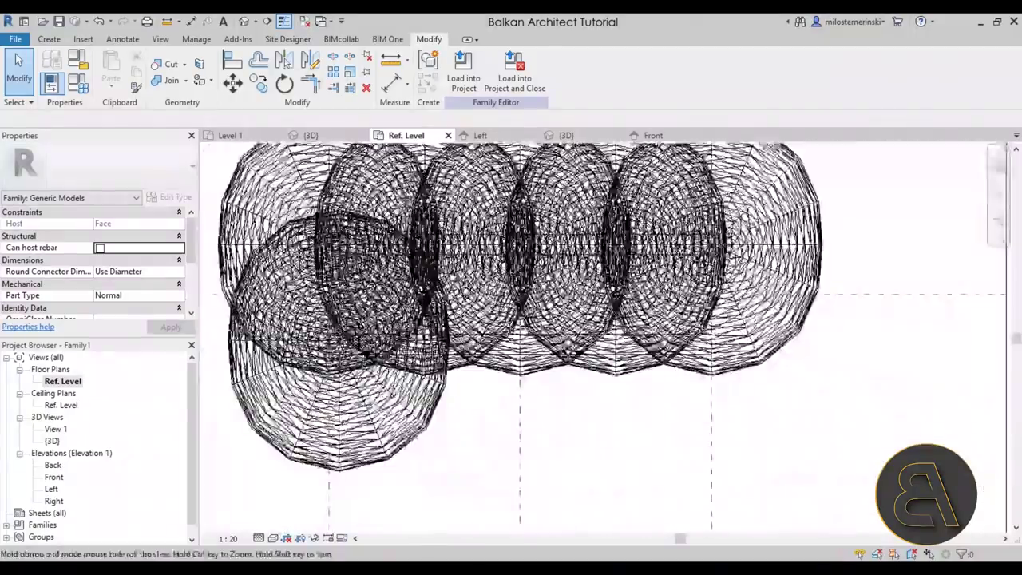
{"action": "scroll", "coordinate": [319, 343], "scroll_direction": "up", "scroll_amount": 1}
{"action": "scroll", "coordinate": [319, 343], "scroll_direction": "down", "scroll_amount": 1}
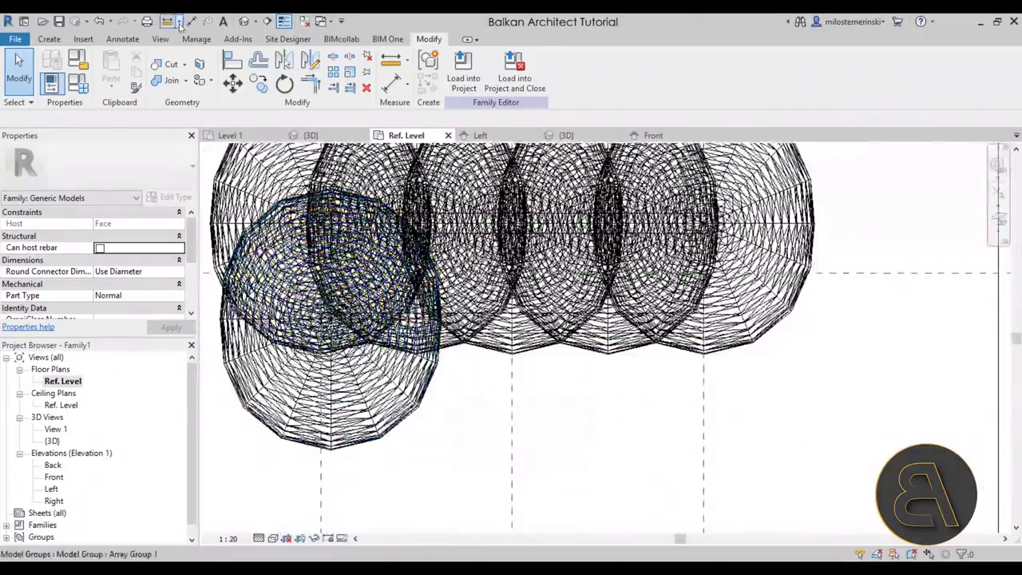
{"action": "left_click", "coordinate": [346, 292]}
{"action": "left_click", "coordinate": [333, 72]}
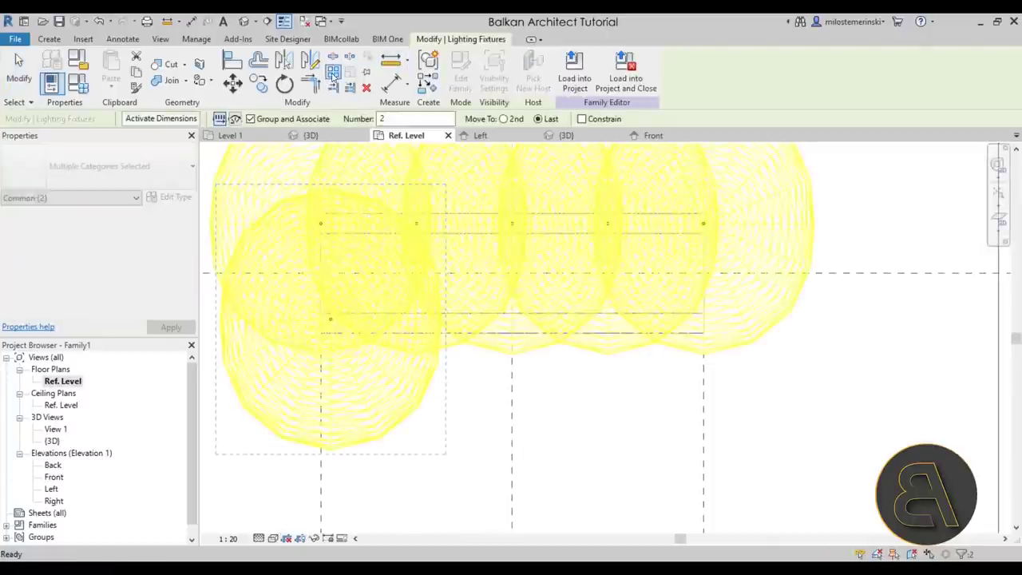
{"action": "left_click", "coordinate": [235, 118]}
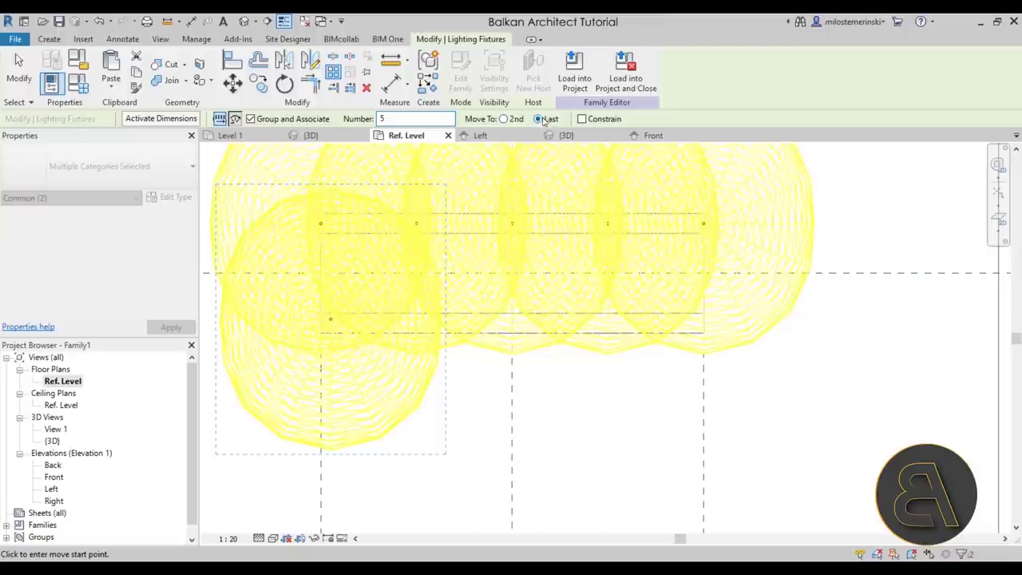
{"action": "left_click", "coordinate": [405, 440]}
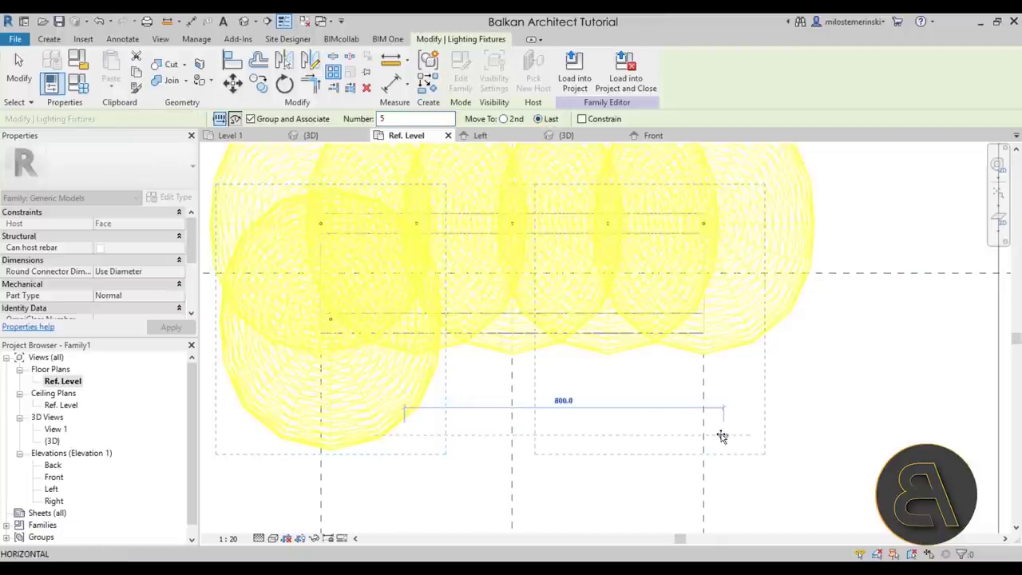
{"action": "left_click", "coordinate": [746, 433]}
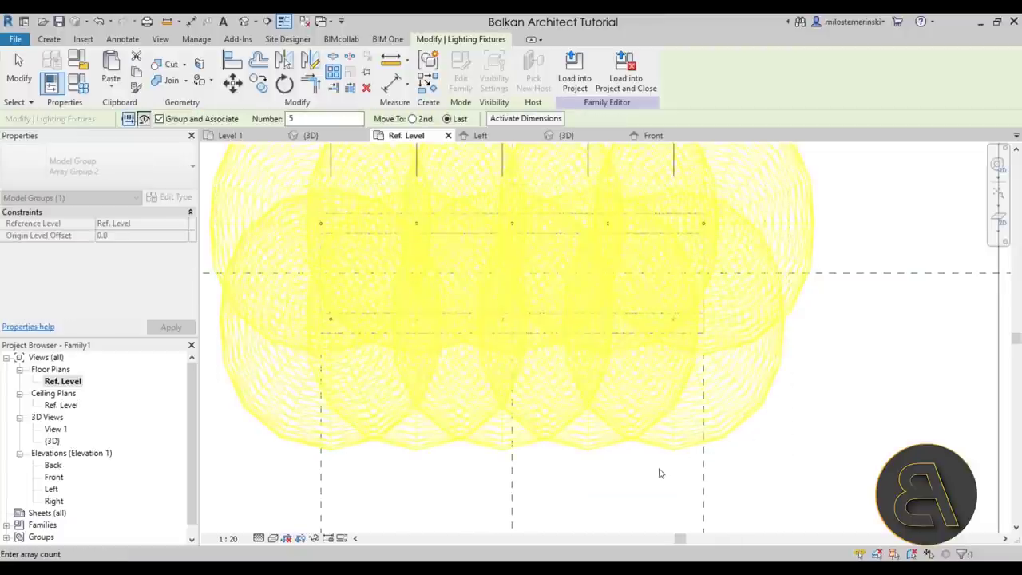
Align the centre axis of the lower array's last LED fixture to the right-hand reference plane and lock it
{"action": "left_click", "coordinate": [232, 60]}
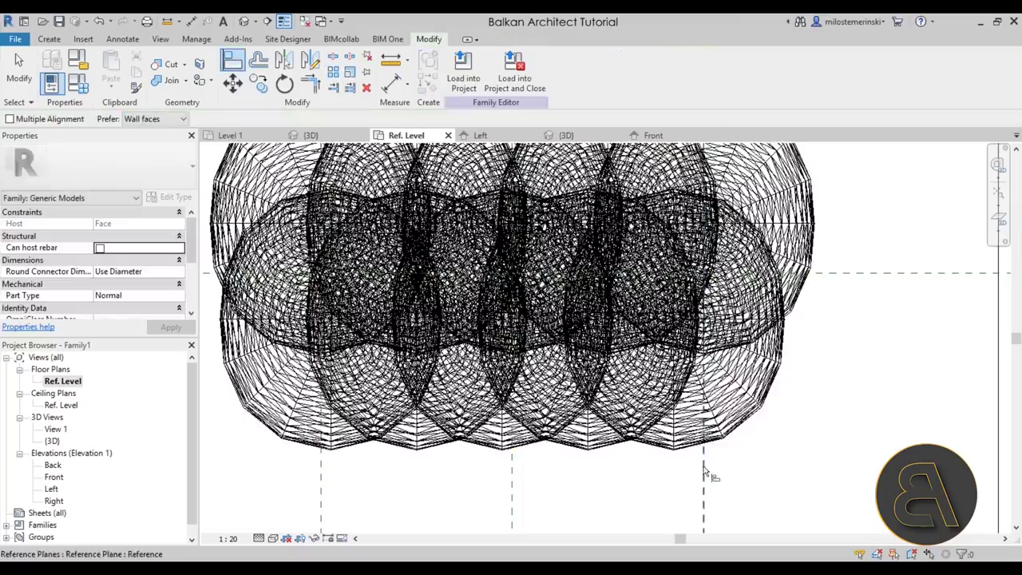
{"action": "scroll", "coordinate": [503, 335], "scroll_direction": "up", "scroll_amount": 5}
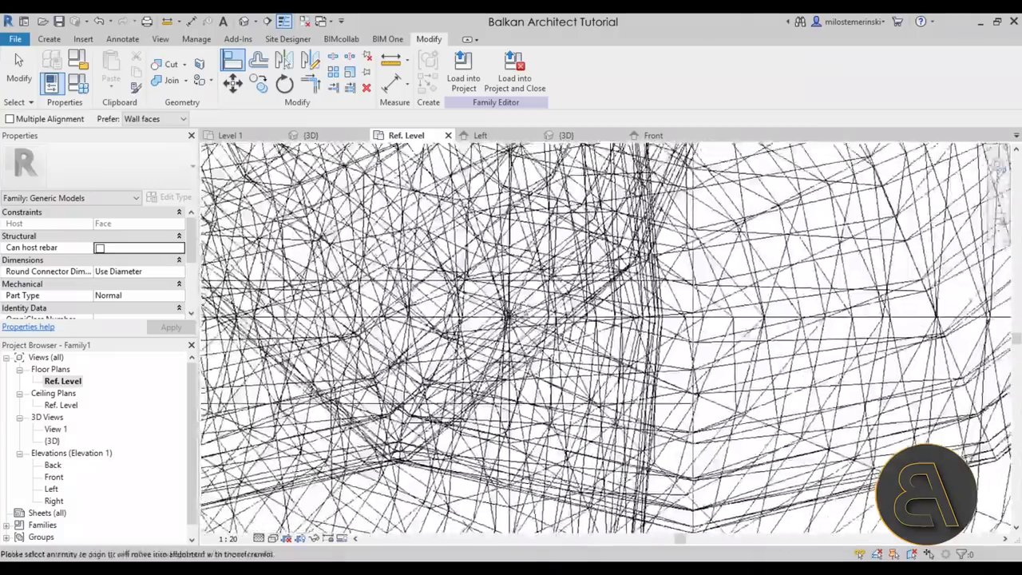
{"action": "scroll", "coordinate": [719, 319], "scroll_direction": "down", "scroll_amount": 6}
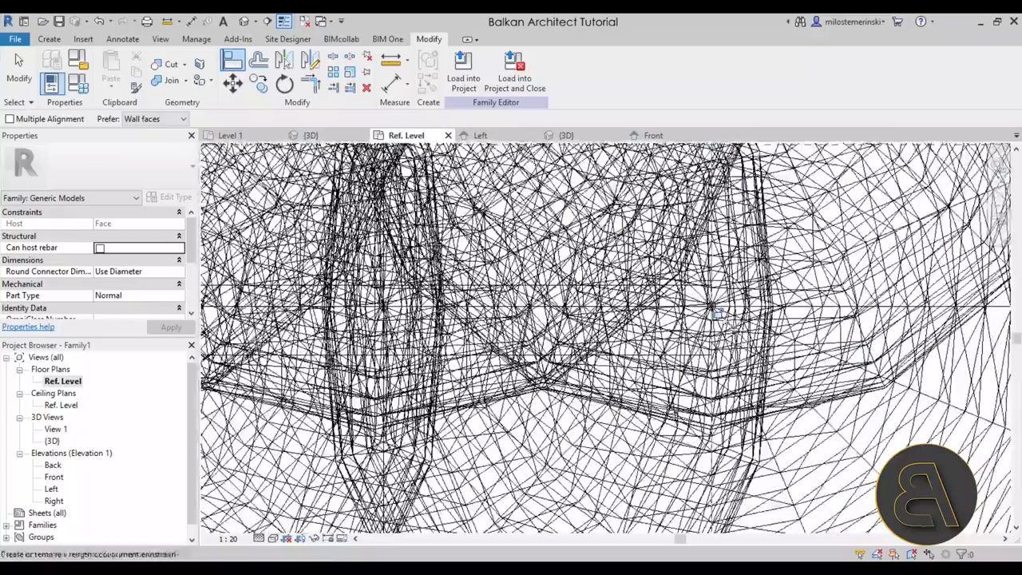
{"action": "scroll", "coordinate": [733, 330], "scroll_direction": "down", "scroll_amount": 3}
Align the centre axis of the lower array's first LED fixture to the left-hand reference plane and lock it
{"action": "scroll", "coordinate": [548, 319], "scroll_direction": "up", "scroll_amount": 4}
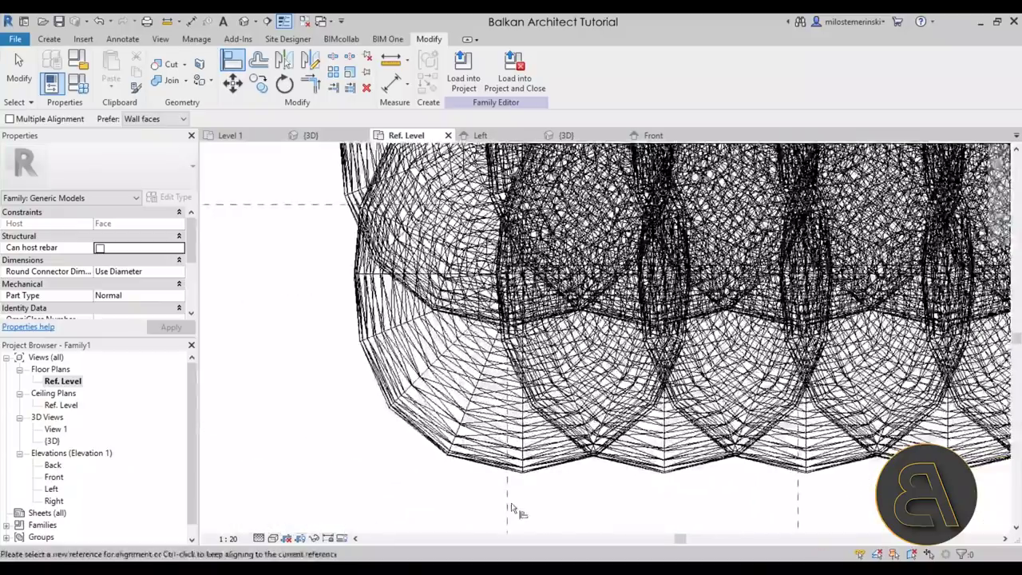
{"action": "scroll", "coordinate": [511, 511], "scroll_direction": "up", "scroll_amount": 5}
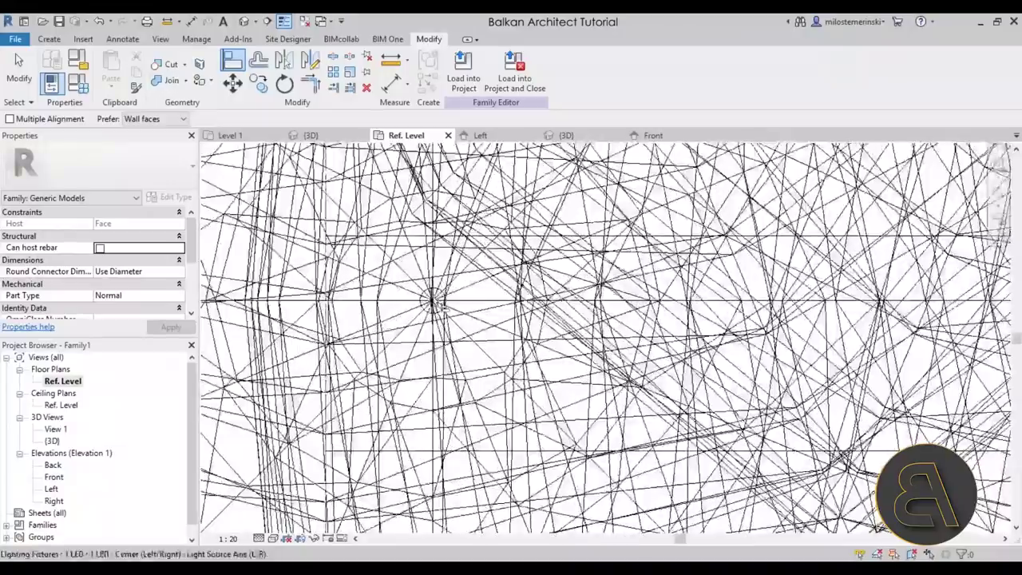
{"action": "left_click", "coordinate": [432, 301]}
{"action": "scroll", "coordinate": [537, 329], "scroll_direction": "down", "scroll_amount": 3}
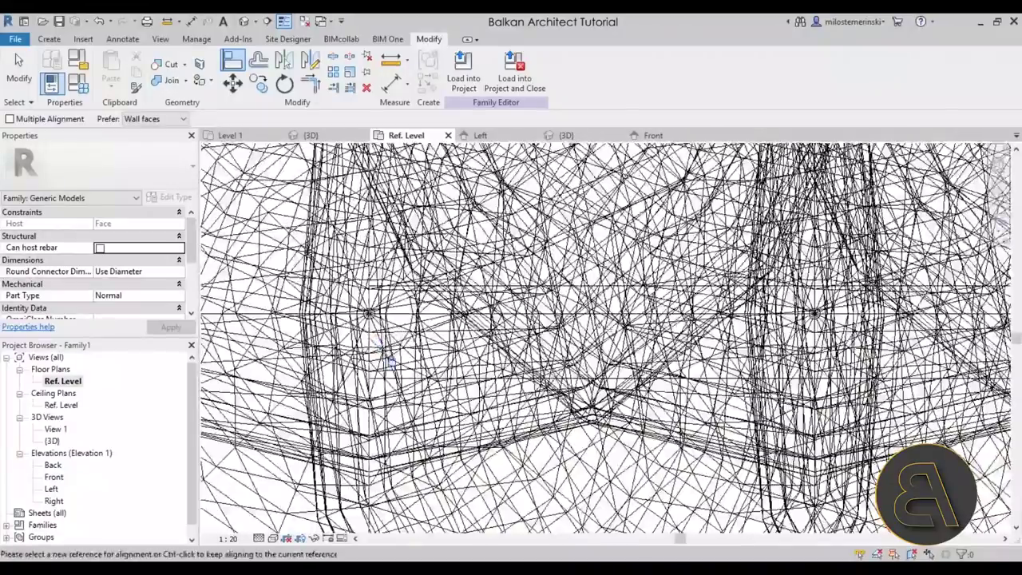
{"action": "scroll", "coordinate": [537, 329], "scroll_direction": "down", "scroll_amount": 3}
{"action": "key", "text": "Escape"}
Label the upper array's member count with a new instance family parameter named "Number of lights"
{"action": "scroll", "coordinate": [536, 325], "scroll_direction": "down", "scroll_amount": 2}
{"action": "scroll", "coordinate": [493, 263], "scroll_direction": "up", "scroll_amount": 2}
{"action": "left_click", "coordinate": [495, 268]}
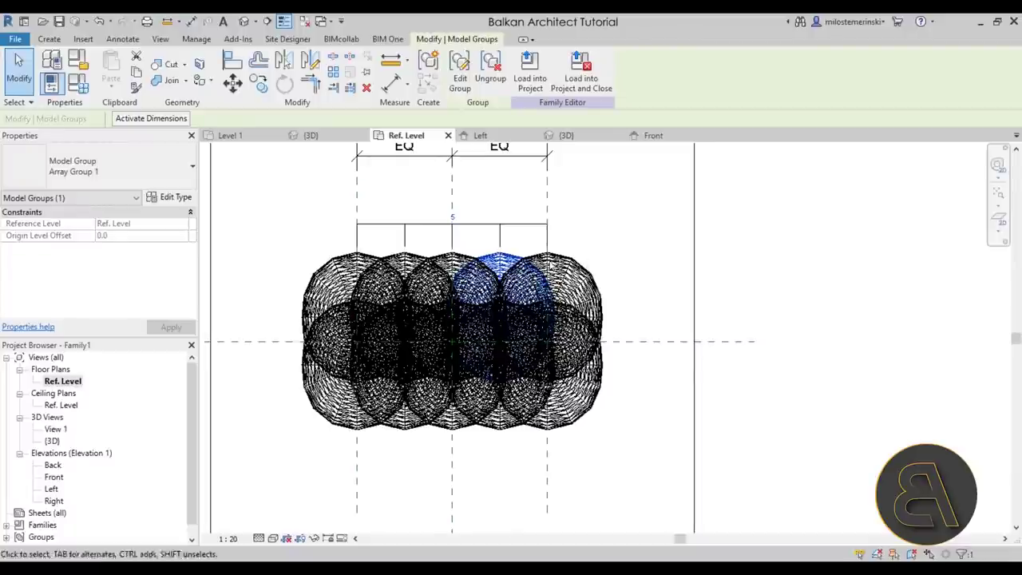
{"action": "left_click", "coordinate": [411, 232]}
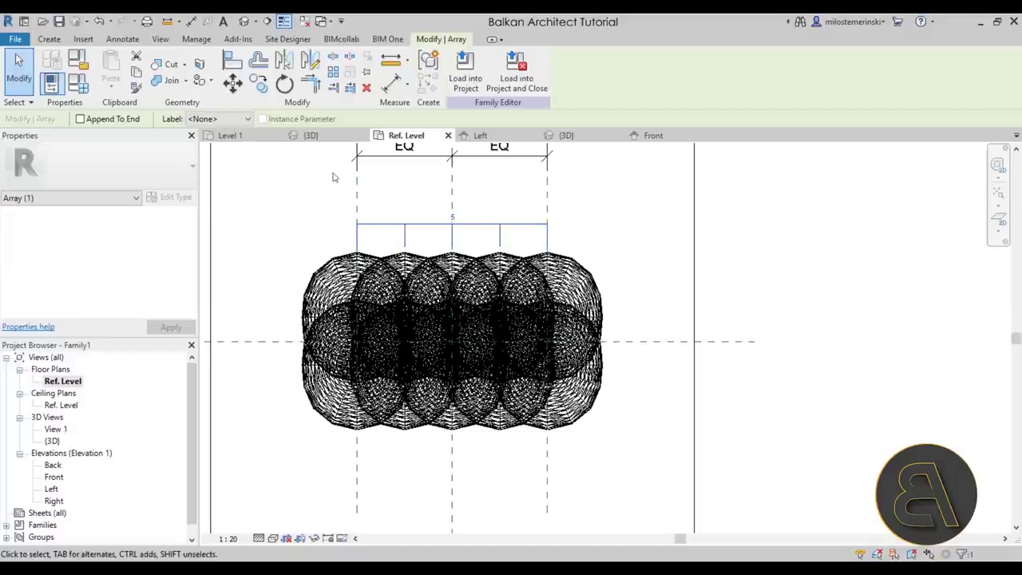
{"action": "left_click", "coordinate": [203, 118]}
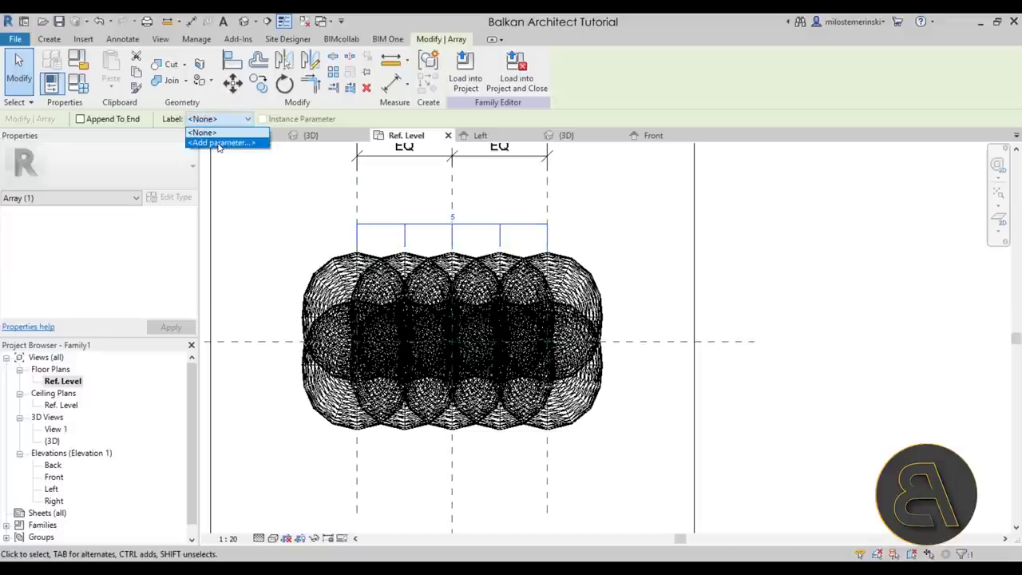
{"action": "left_click", "coordinate": [219, 142]}
{"action": "type", "text": "N"}
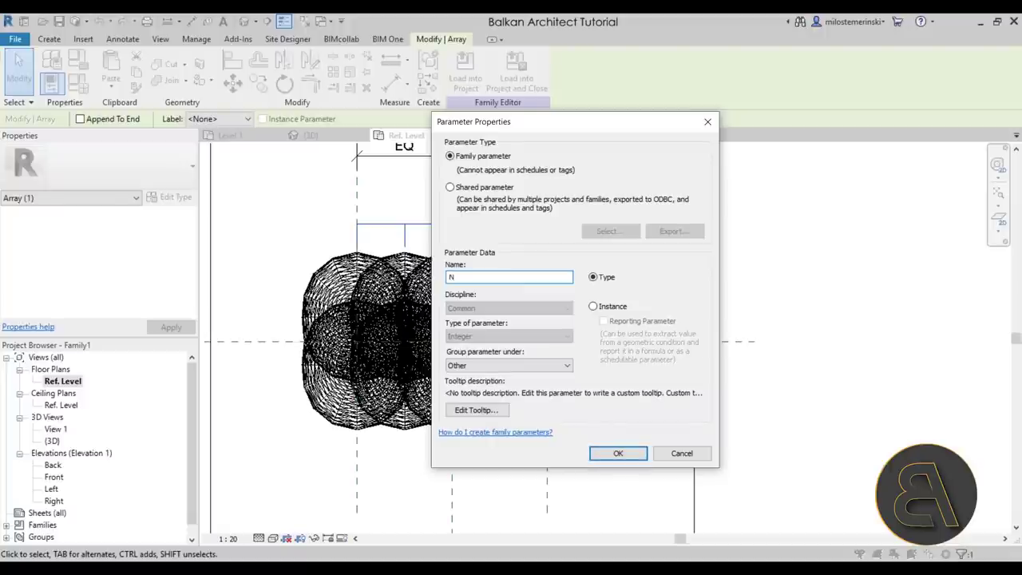
{"action": "type", "text": "umber of lights"}
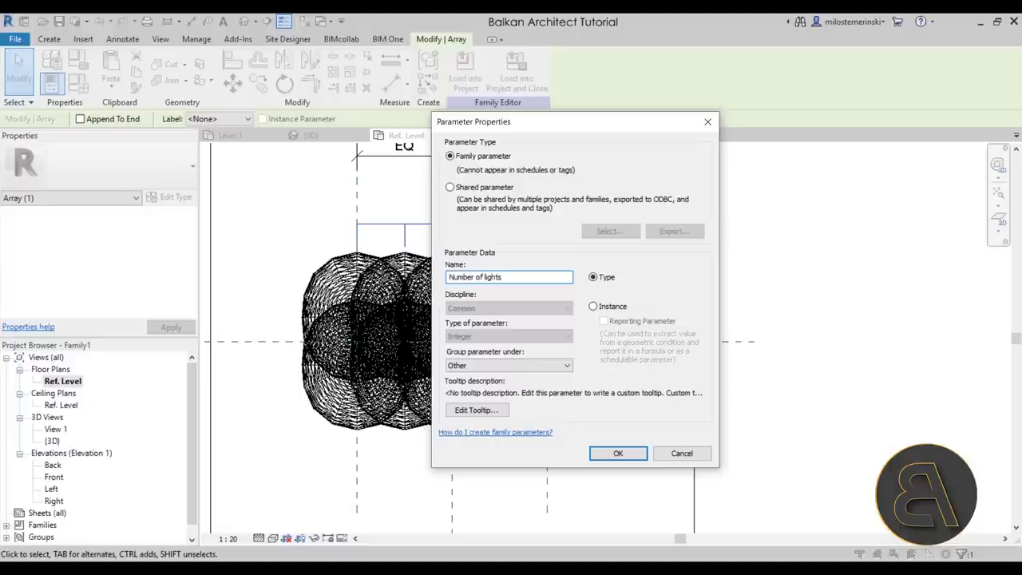
{"action": "left_click", "coordinate": [610, 306]}
{"action": "left_click", "coordinate": [626, 453]}
{"action": "left_click", "coordinate": [620, 365]}
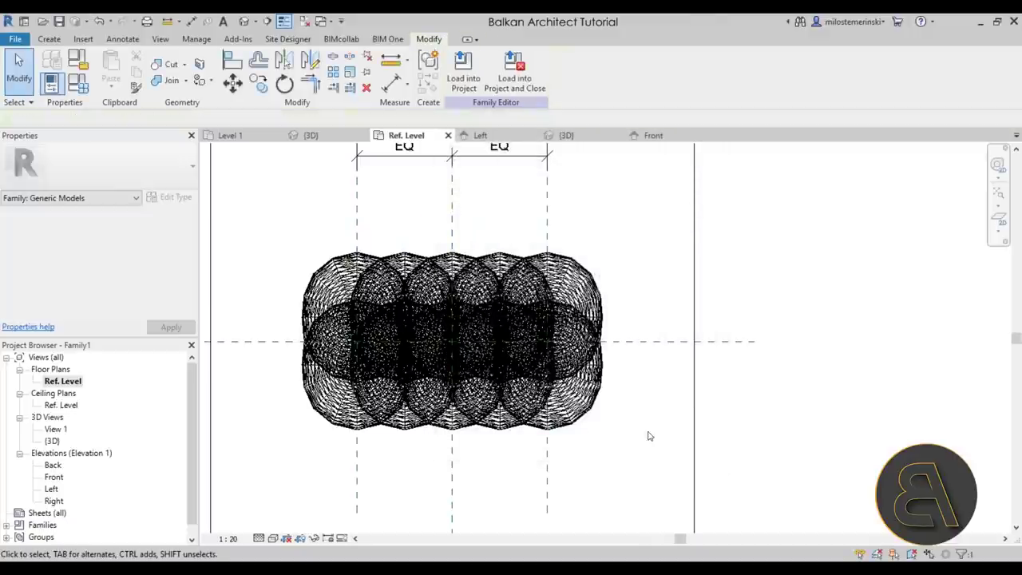
Label the lower array's member count with the existing "Number of lights" parameter
{"action": "left_click", "coordinate": [580, 425]}
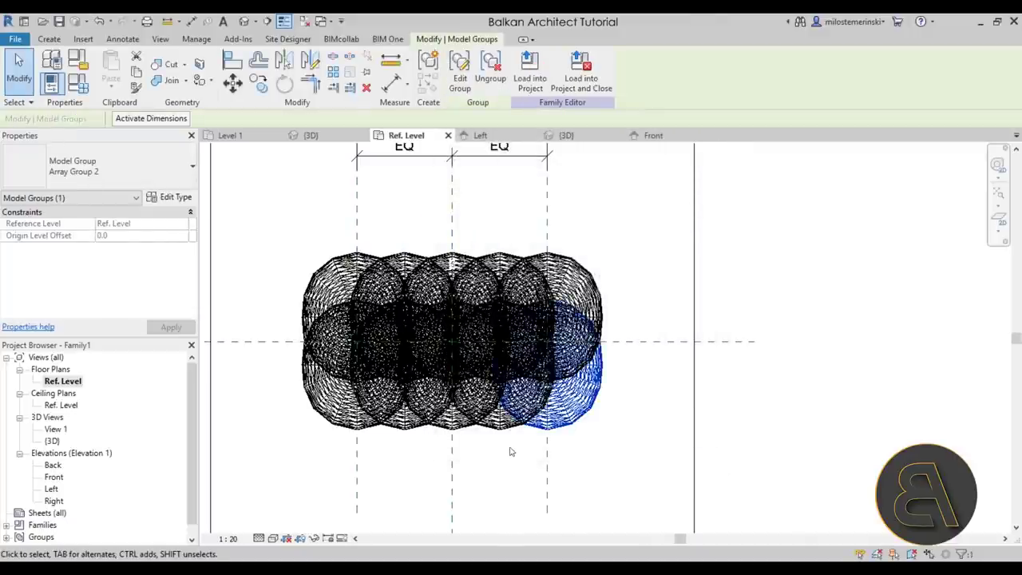
{"action": "left_click", "coordinate": [512, 418]}
{"action": "scroll", "coordinate": [468, 424], "scroll_direction": "down", "scroll_amount": 3}
{"action": "scroll", "coordinate": [448, 423], "scroll_direction": "up", "scroll_amount": 2}
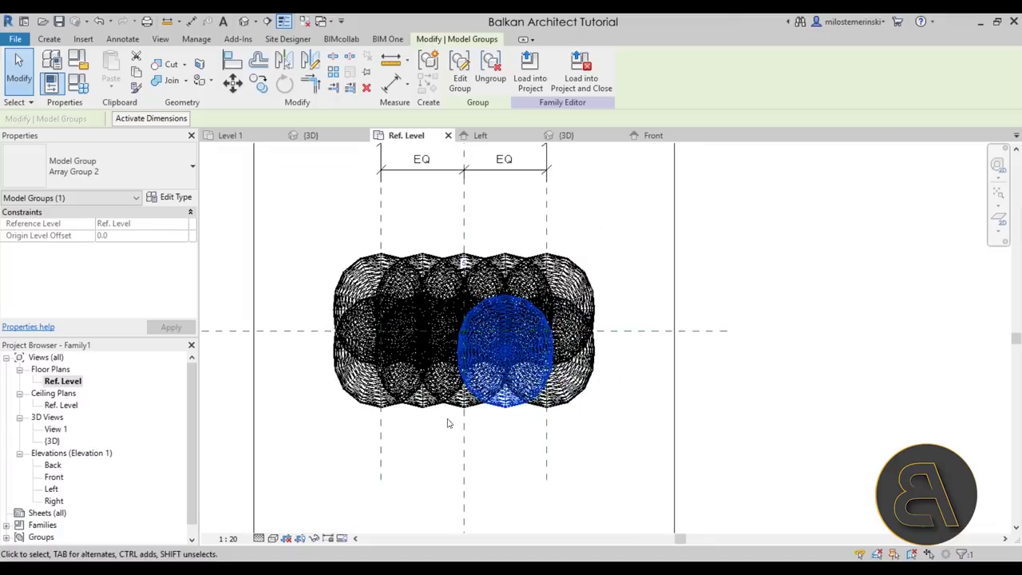
{"action": "scroll", "coordinate": [478, 274], "scroll_direction": "up", "scroll_amount": 5}
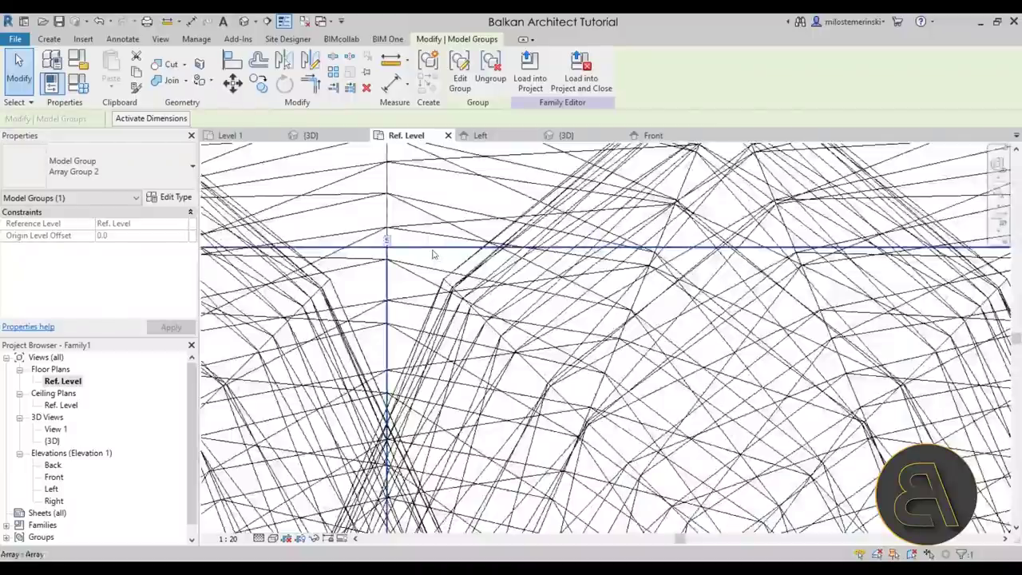
{"action": "left_click", "coordinate": [433, 254]}
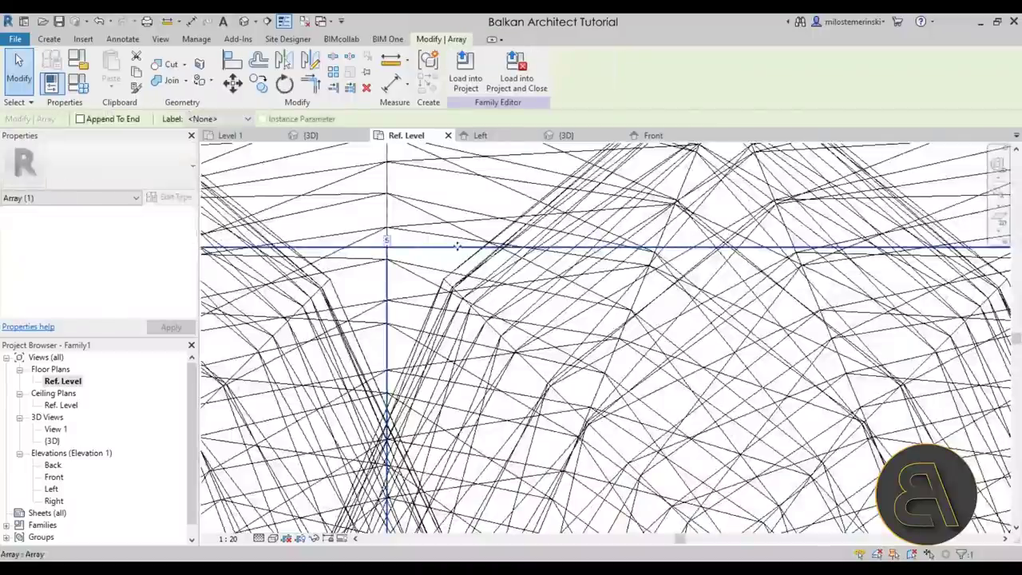
{"action": "scroll", "coordinate": [432, 254], "scroll_direction": "down", "scroll_amount": 4}
{"action": "left_click", "coordinate": [223, 120]}
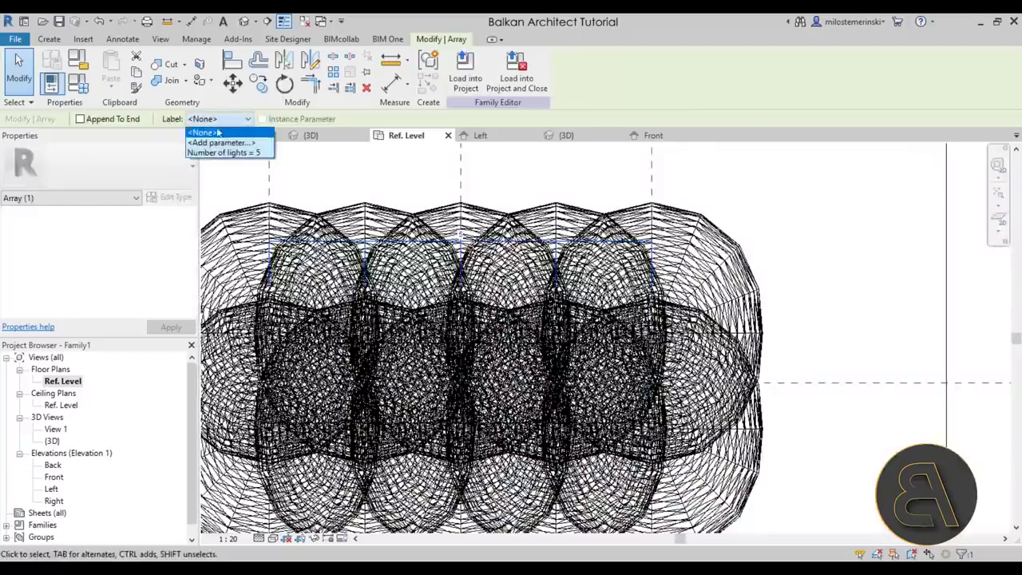
{"action": "left_click", "coordinate": [210, 152]}
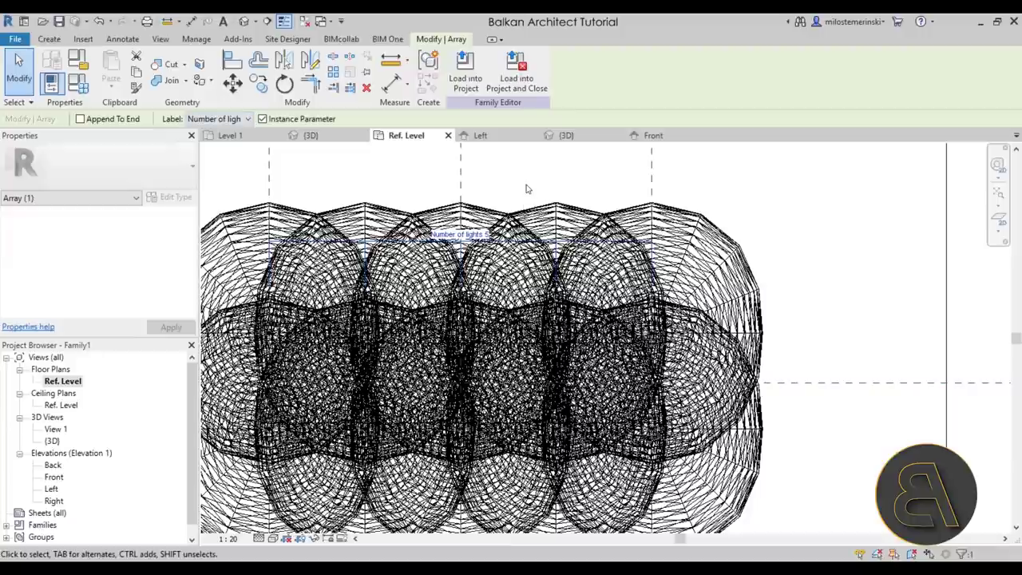
{"action": "left_click", "coordinate": [525, 189]}
Give the "Number of lights" parameter the formula "Lenght / 200 mm" in the family types and apply it
{"action": "scroll", "coordinate": [524, 189], "scroll_direction": "down", "scroll_amount": 3}
{"action": "scroll", "coordinate": [481, 295], "scroll_direction": "up", "scroll_amount": 3}
{"action": "scroll", "coordinate": [457, 298], "scroll_direction": "down", "scroll_amount": 3}
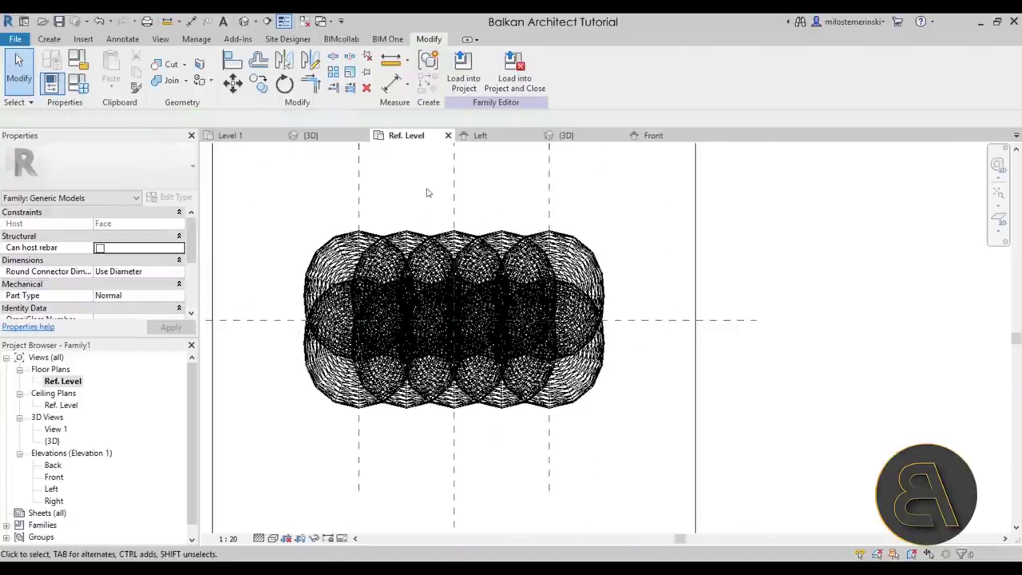
{"action": "left_click", "coordinate": [78, 83]}
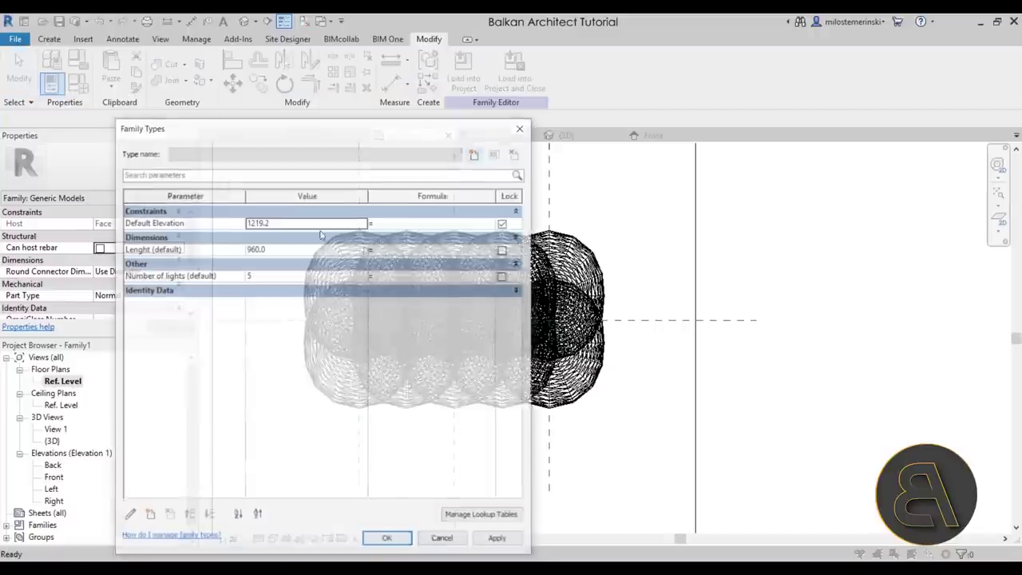
{"action": "left_click_drag", "start_coordinate": [325, 127], "coordinate": [313, 79]}
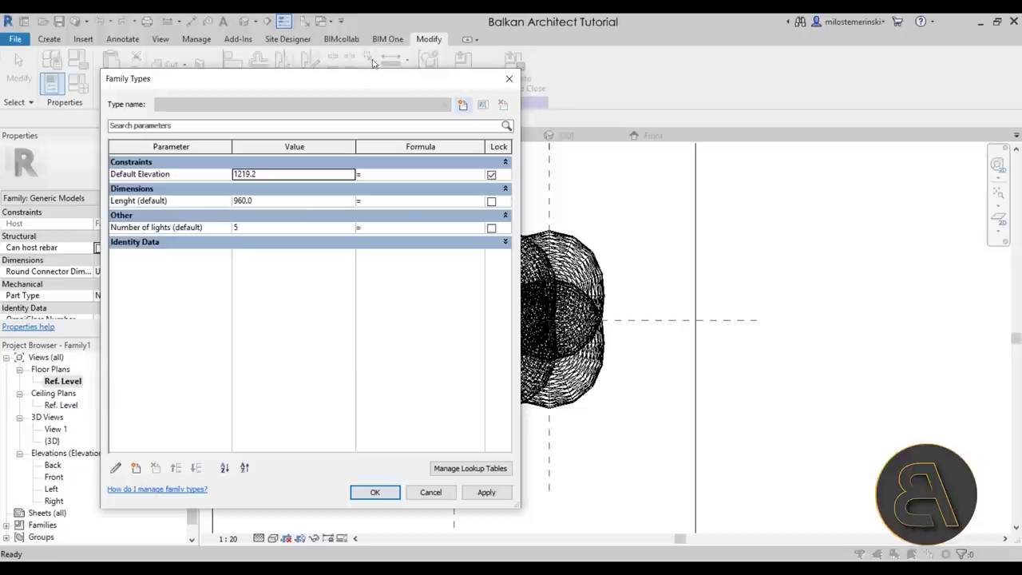
{"action": "left_click_drag", "start_coordinate": [346, 80], "coordinate": [373, 97]}
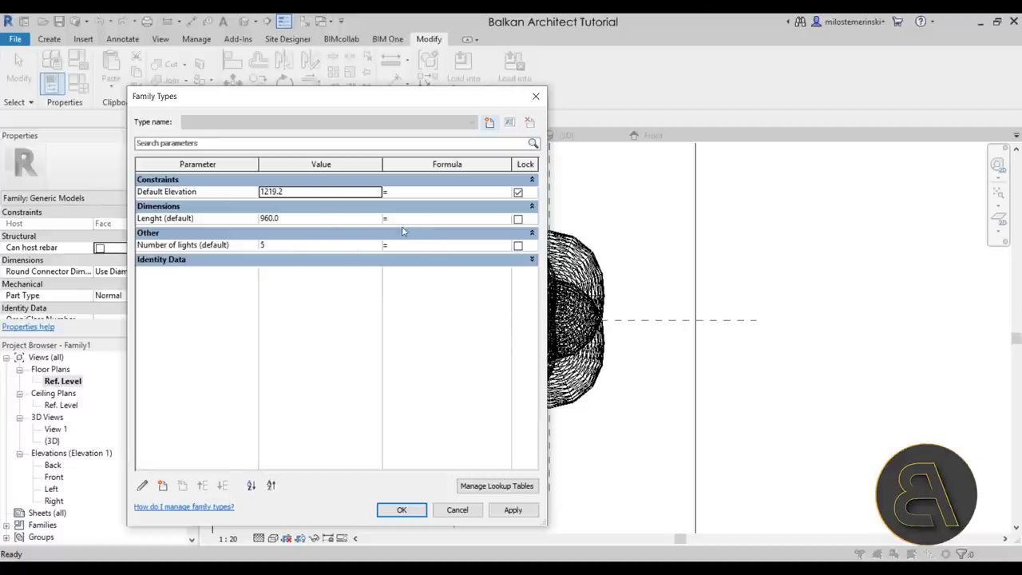
{"action": "left_click", "coordinate": [159, 246]}
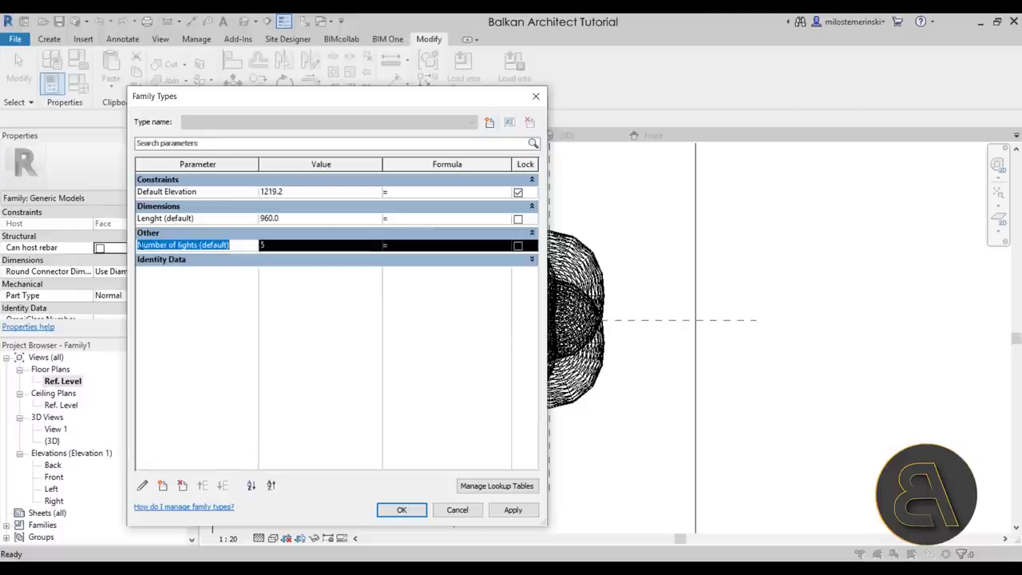
{"action": "left_click", "coordinate": [156, 219]}
{"action": "left_click_drag", "start_coordinate": [164, 221], "coordinate": [123, 217]}
{"action": "key", "text": "ctrl+c"}
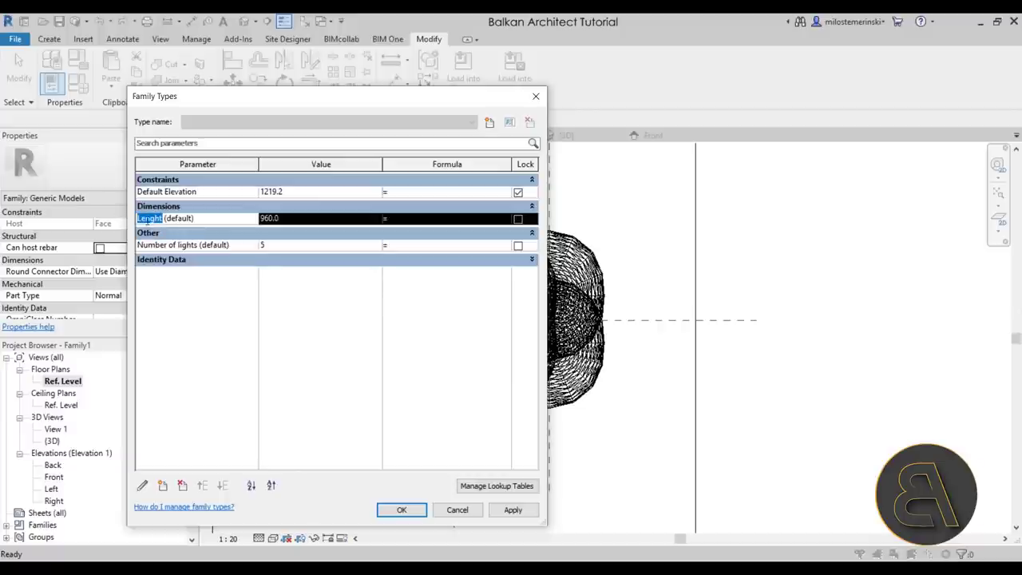
{"action": "left_click", "coordinate": [393, 249]}
{"action": "key", "text": "ctrl+v"}
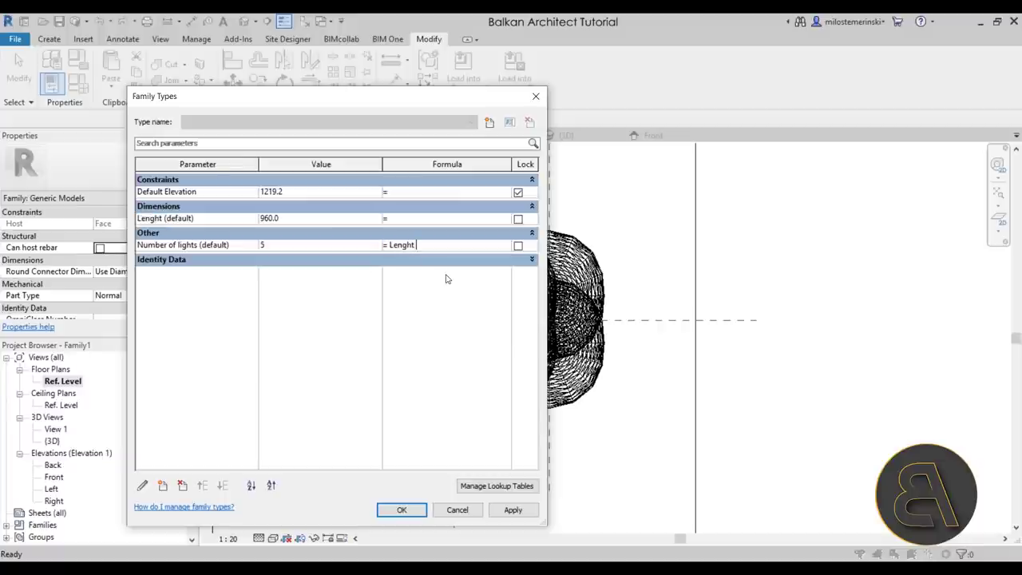
{"action": "type", "text": "/ 200 mm"}
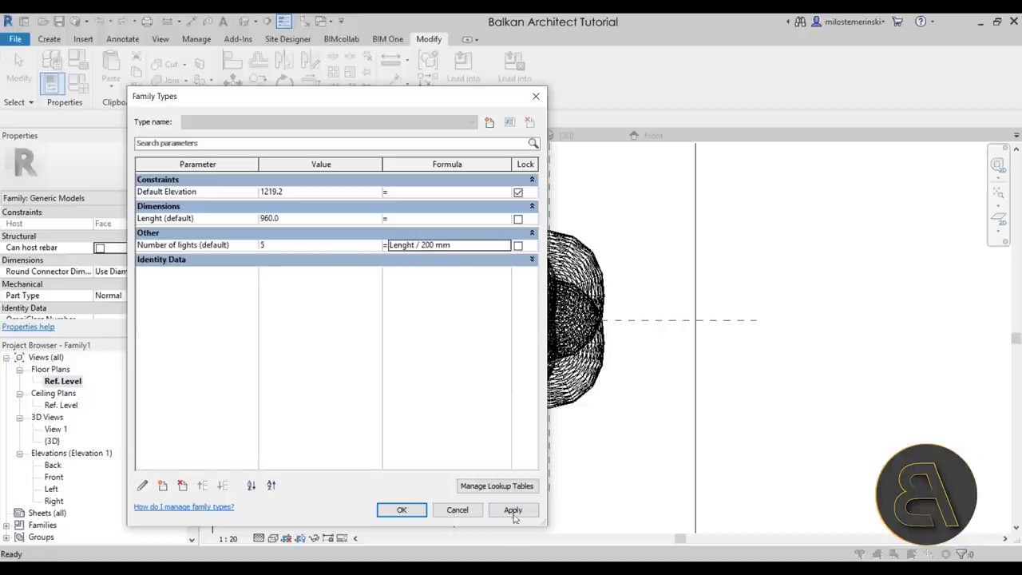
{"action": "left_click", "coordinate": [513, 509]}
{"action": "left_click", "coordinate": [401, 510]}
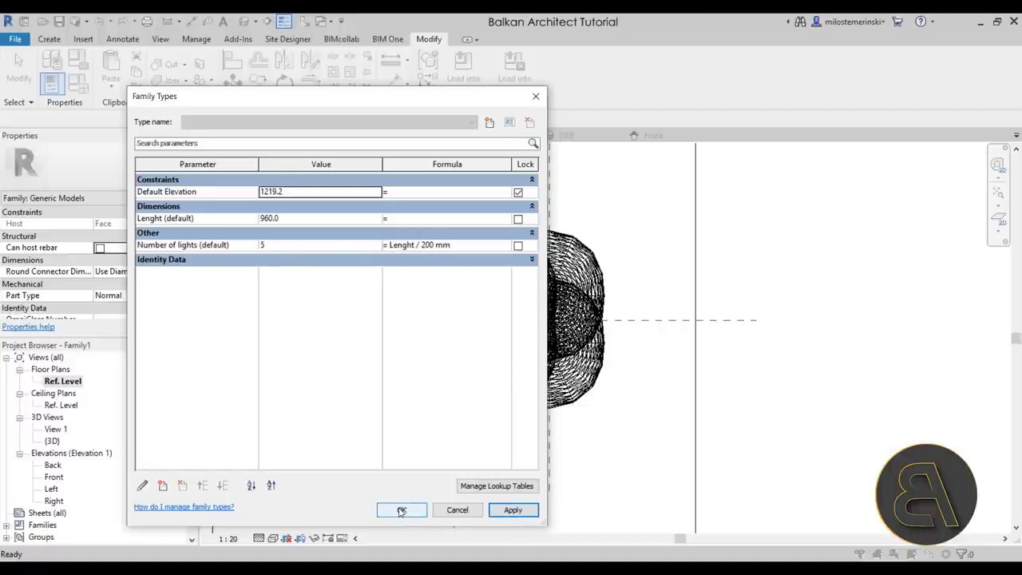
Move the right-hand reference plane outward to a Lenght of about 2040 mm and check the parameter values in the family types
{"action": "scroll", "coordinate": [522, 429], "scroll_direction": "down", "scroll_amount": 3}
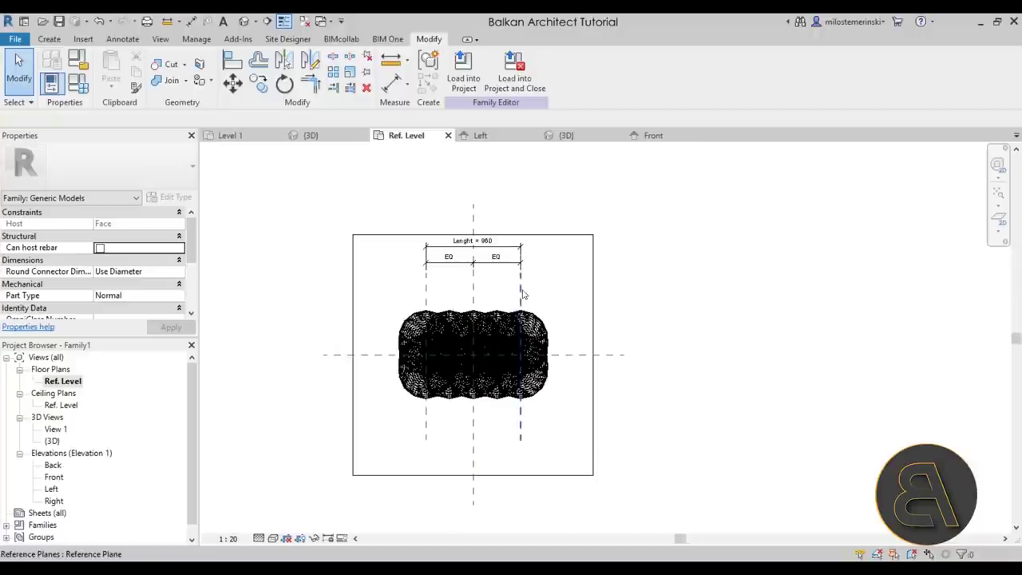
{"action": "left_click_drag", "start_coordinate": [521, 295], "coordinate": [575, 294]}
{"action": "scroll", "coordinate": [436, 389], "scroll_direction": "up", "scroll_amount": 2}
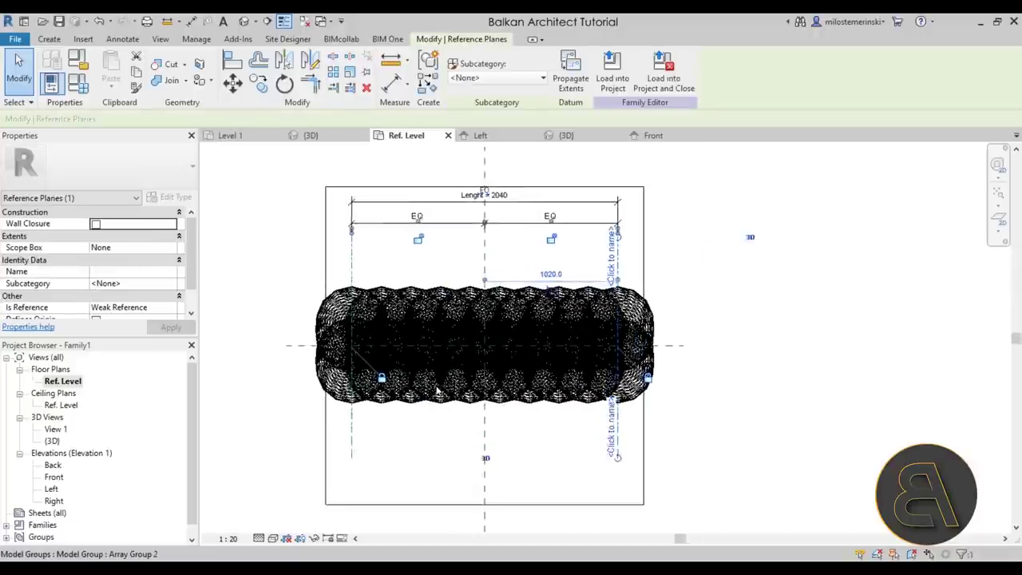
{"action": "scroll", "coordinate": [436, 390], "scroll_direction": "up", "scroll_amount": 1}
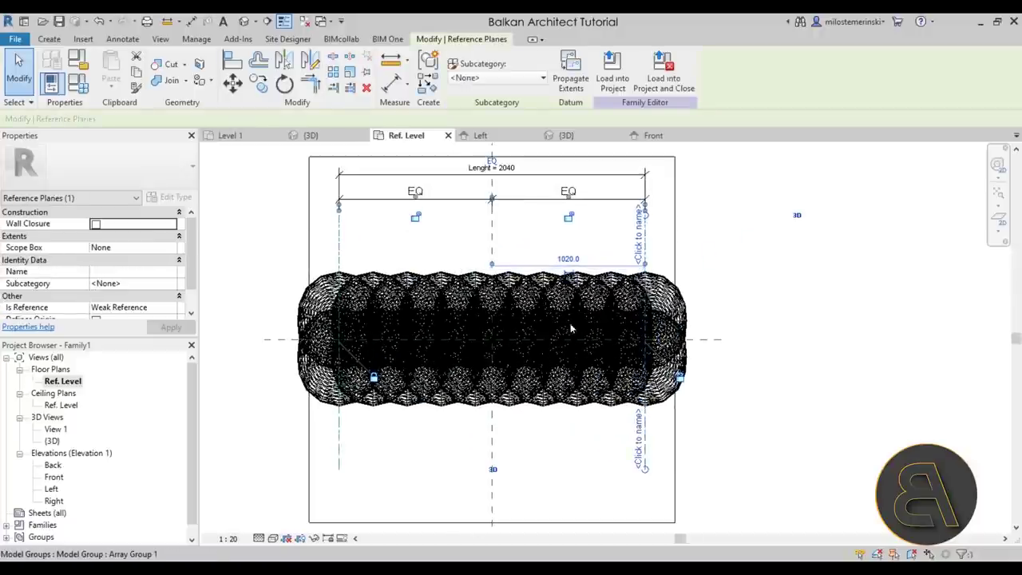
{"action": "left_click", "coordinate": [77, 82]}
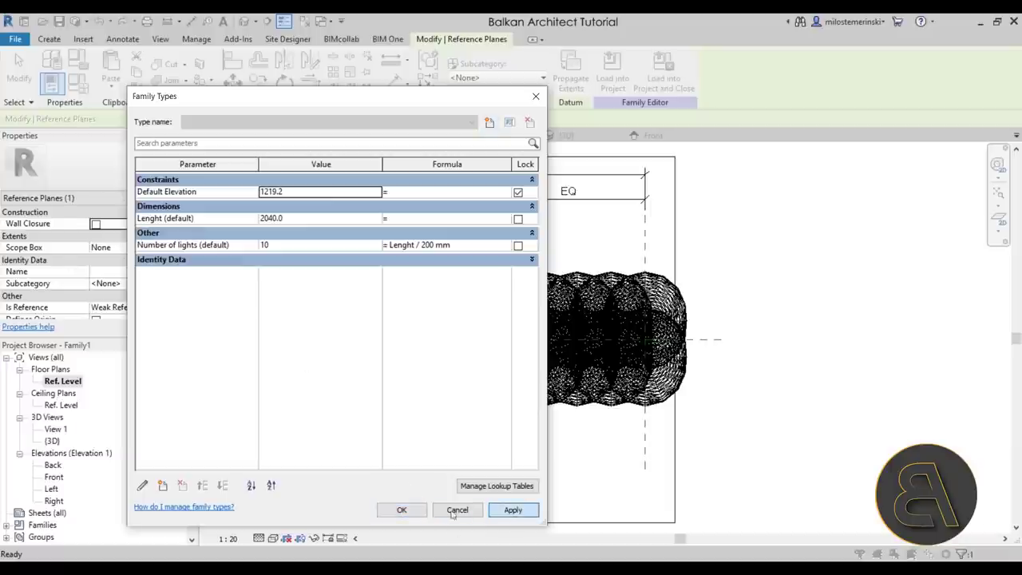
{"action": "left_click", "coordinate": [413, 513]}
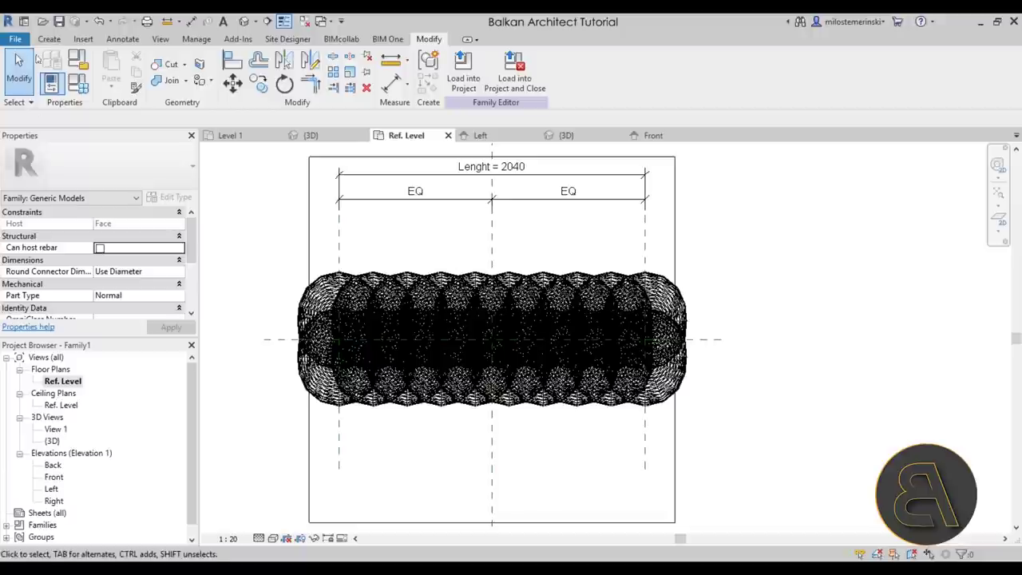
Save the family on the Desktop as "Cool light crack"
{"action": "left_click", "coordinate": [58, 22]}
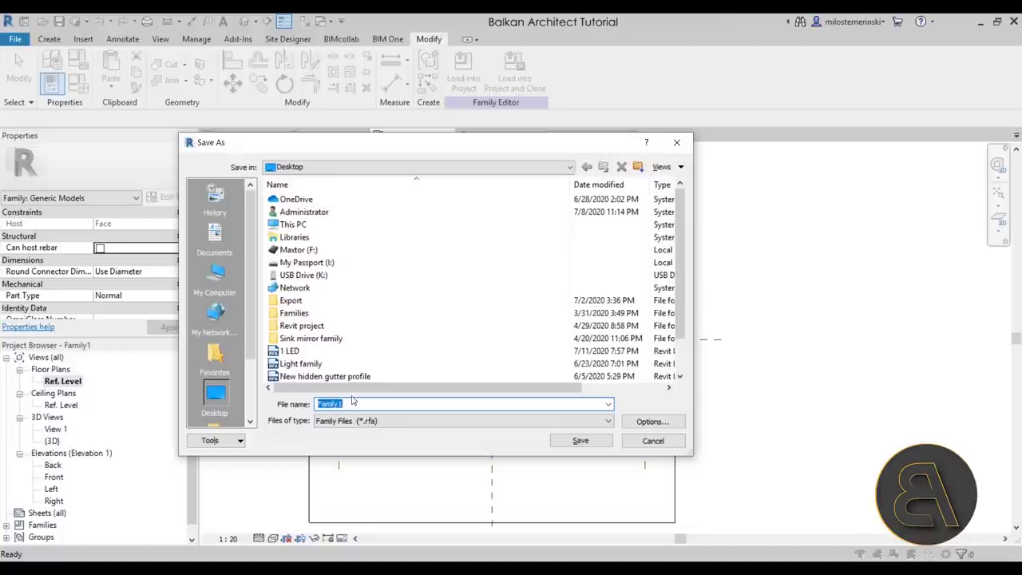
{"action": "type", "text": "Cool light "}
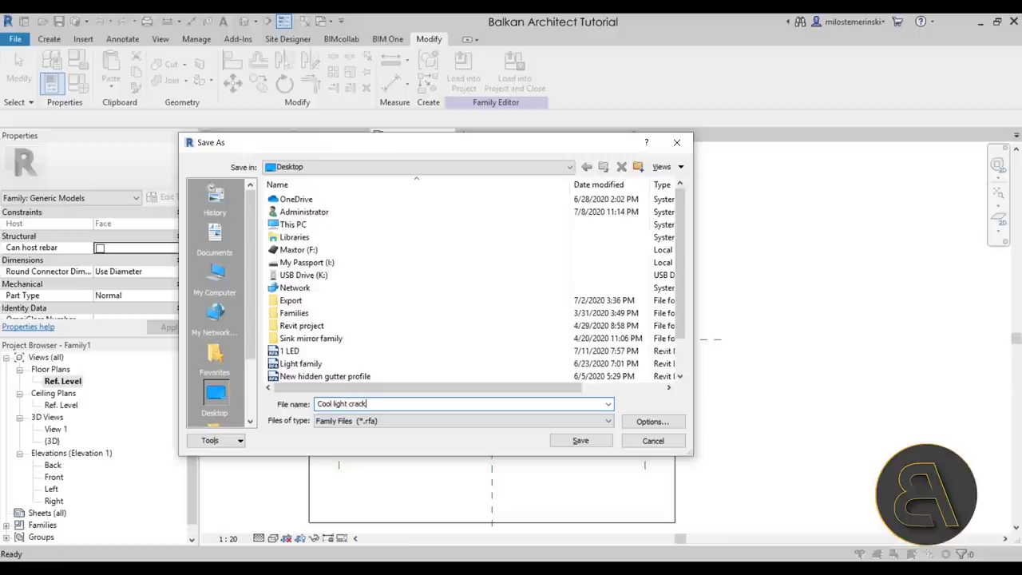
{"action": "type", "text": "crack"}
{"action": "key", "text": "Return"}
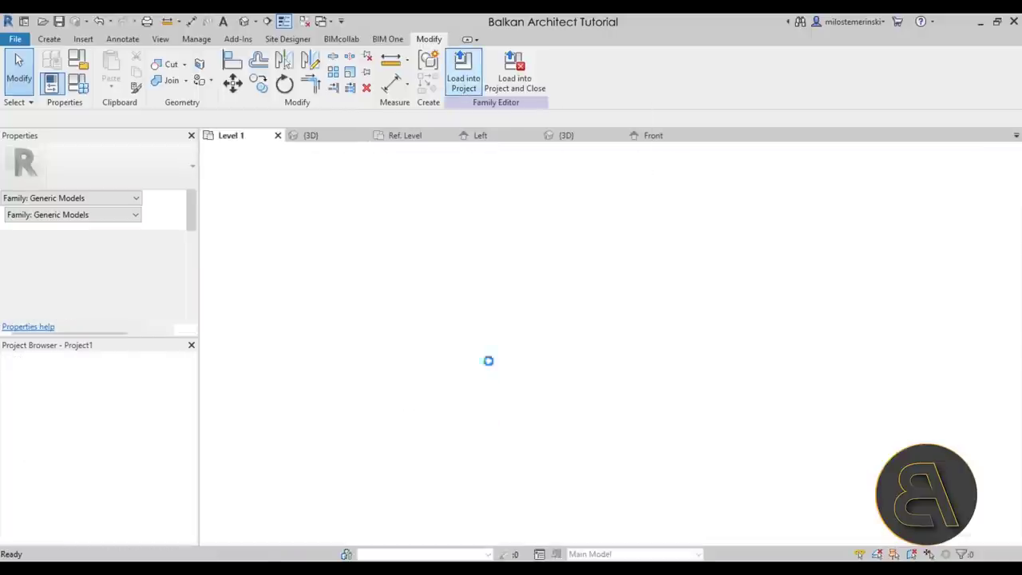
Place one instance of the "Cool light crack" family on the wall's face in the project's 3D view
{"action": "left_click", "coordinate": [245, 20]}
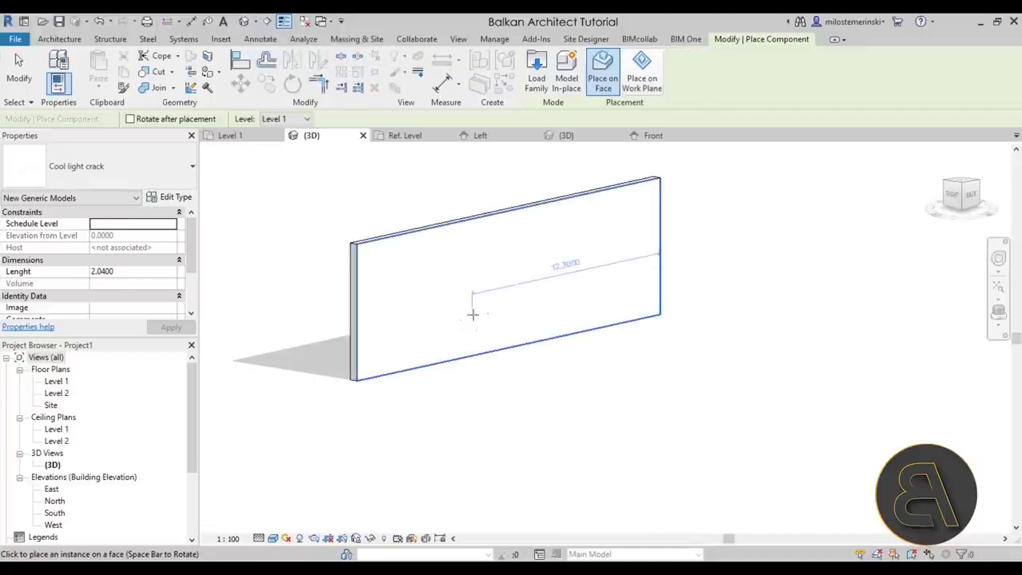
{"action": "left_click", "coordinate": [453, 342]}
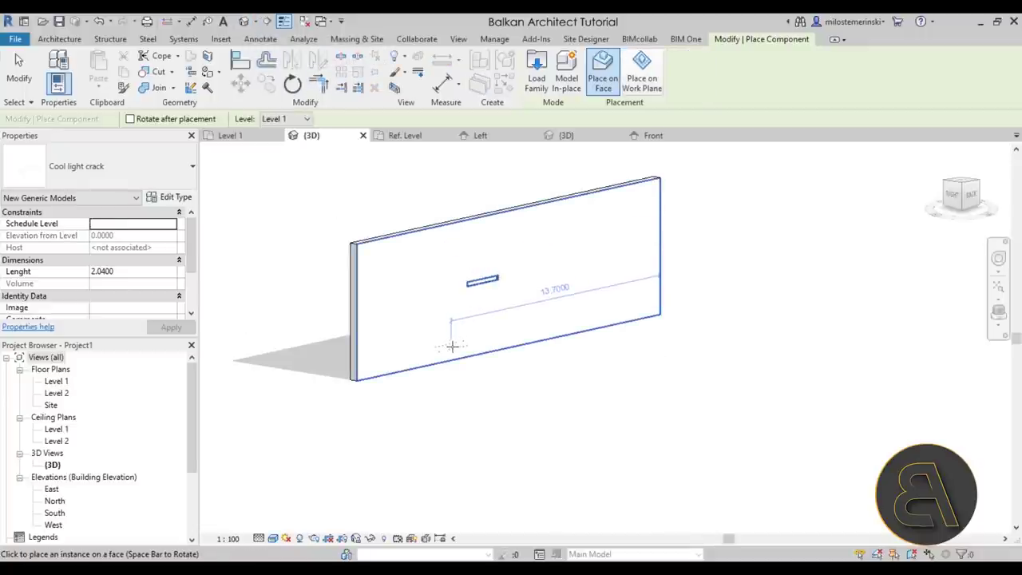
{"action": "key", "text": "Escape"}
{"action": "key", "text": "Escape"}
Examine the recess cut into the wall and the light points of the placed crack up close in 3D
{"action": "middle_click_drag", "start_coordinate": [454, 342], "coordinate": [558, 317], "text": "shift"}
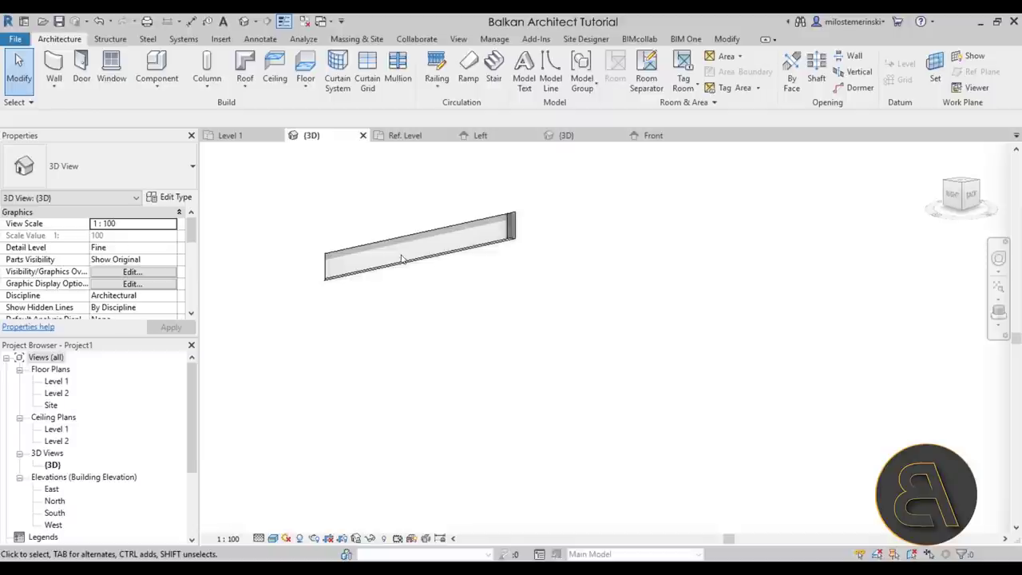
{"action": "scroll", "coordinate": [380, 248], "scroll_direction": "up", "scroll_amount": 4}
{"action": "middle_click_drag", "start_coordinate": [457, 323], "coordinate": [543, 443]}
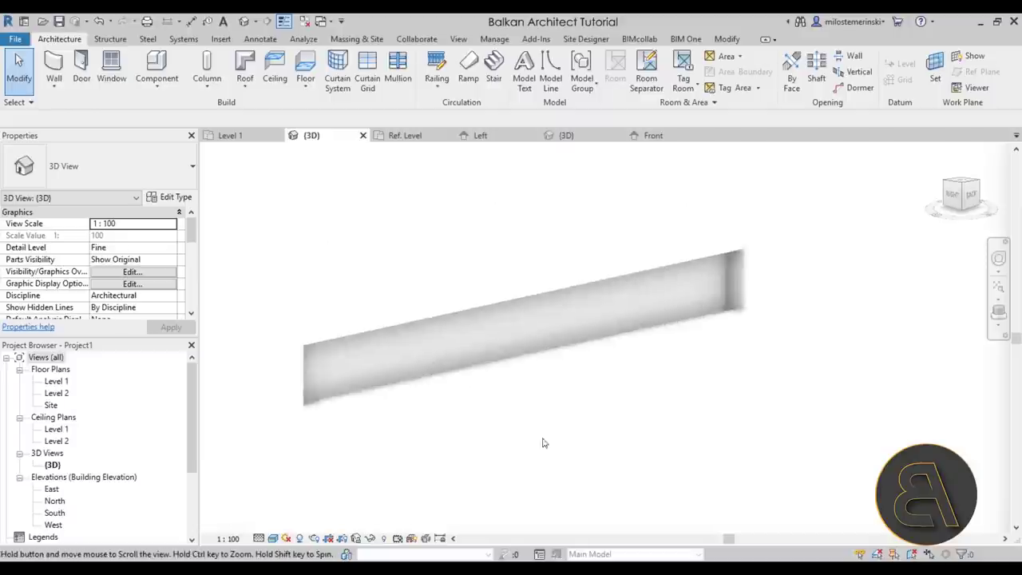
{"action": "left_click", "coordinate": [496, 364]}
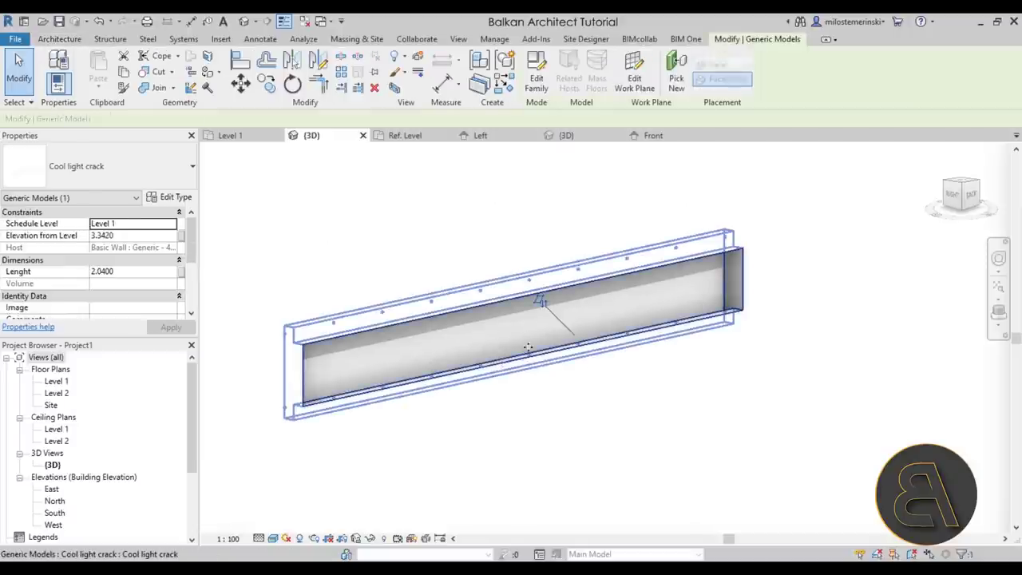
{"action": "key", "text": "h"}
{"action": "key", "text": "i"}
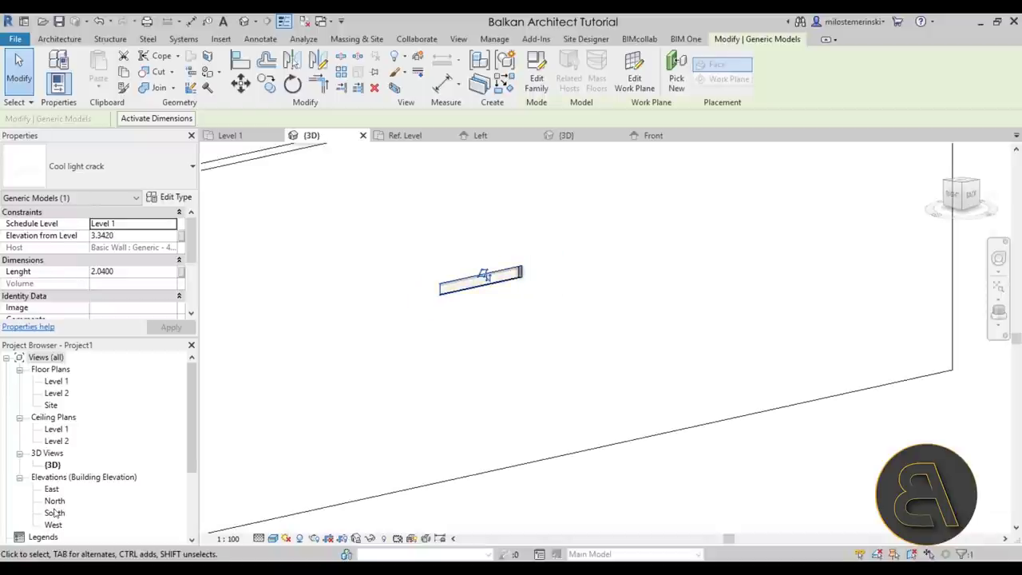
Open the North elevation and stretch the light crack horizontally to a Lenght of about 3.34 m
{"action": "double_click", "coordinate": [54, 513]}
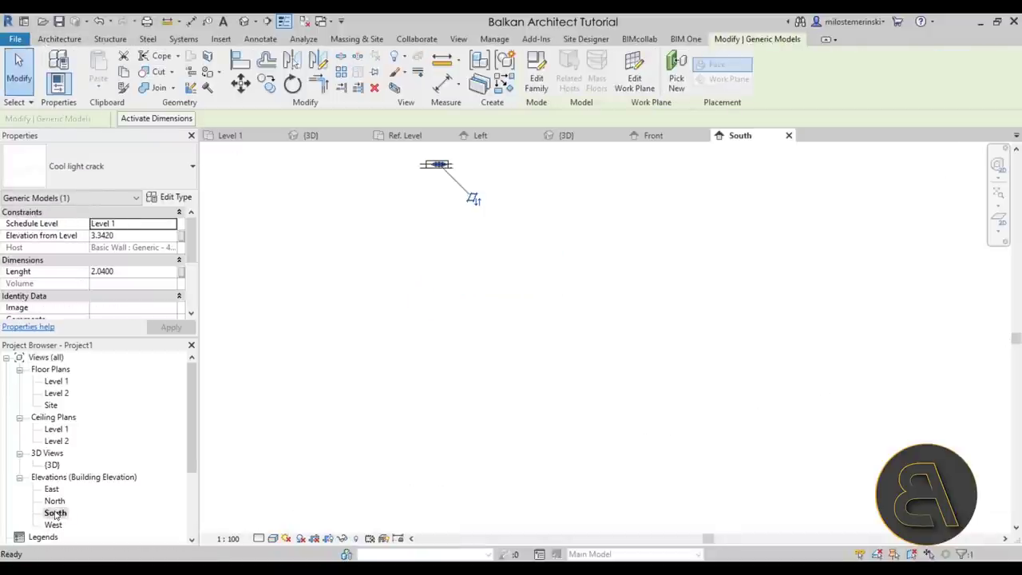
{"action": "scroll", "coordinate": [438, 167], "scroll_direction": "up", "scroll_amount": 6}
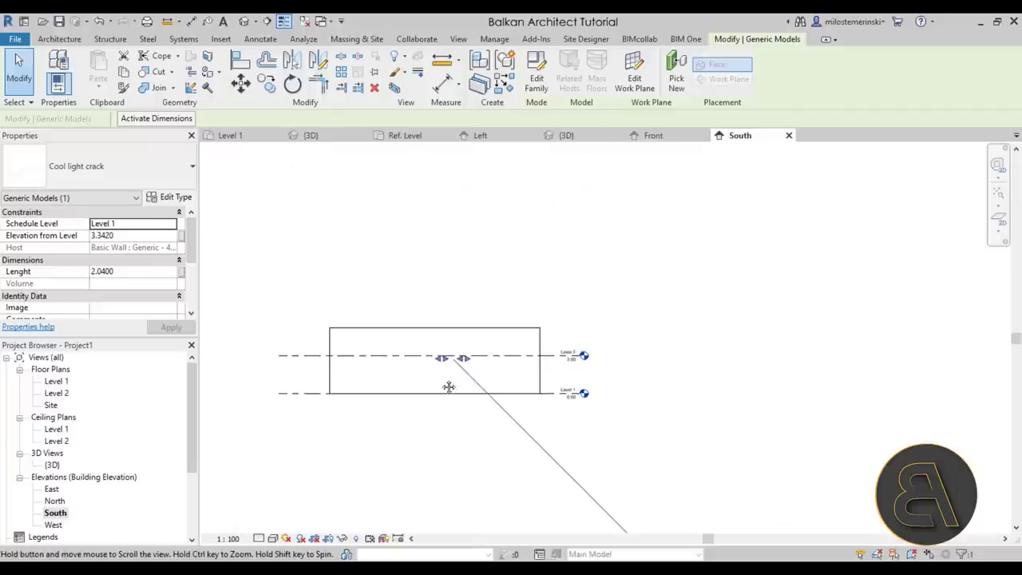
{"action": "double_click", "coordinate": [52, 500]}
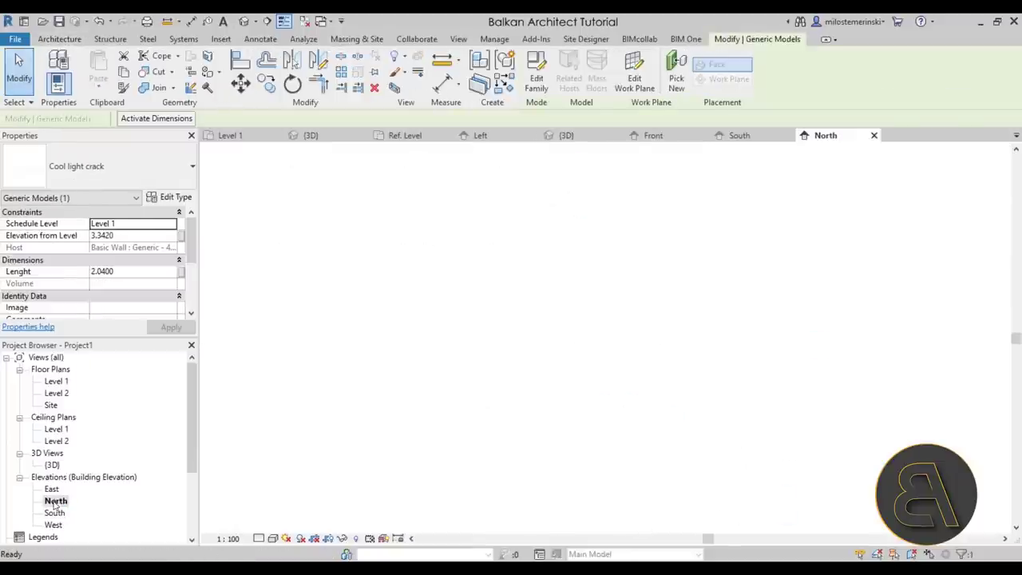
{"action": "scroll", "coordinate": [538, 321], "scroll_direction": "down", "scroll_amount": 2}
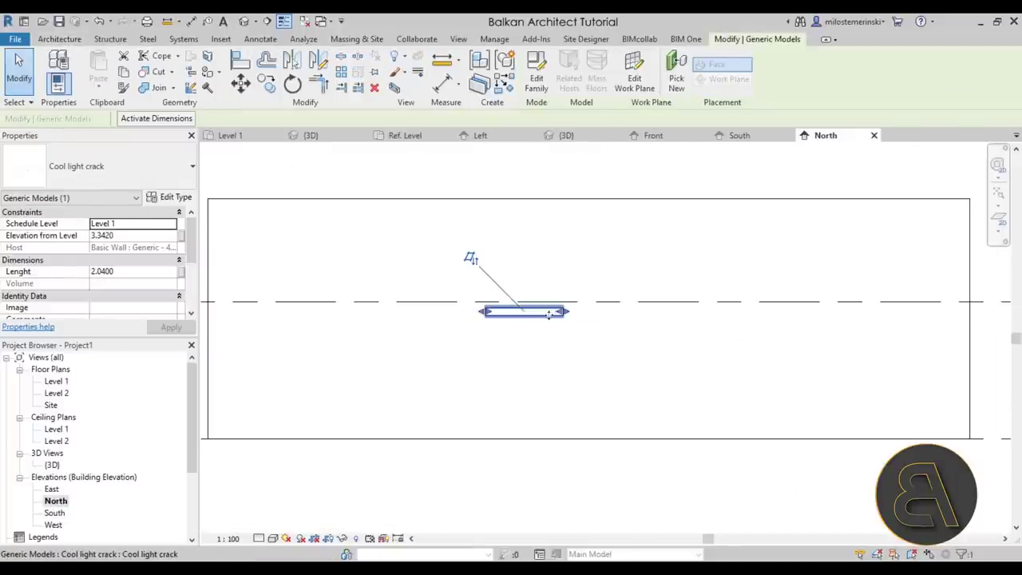
{"action": "left_click_drag", "start_coordinate": [574, 314], "coordinate": [613, 314]}
{"action": "left_click_drag", "start_coordinate": [613, 316], "coordinate": [613, 315]}
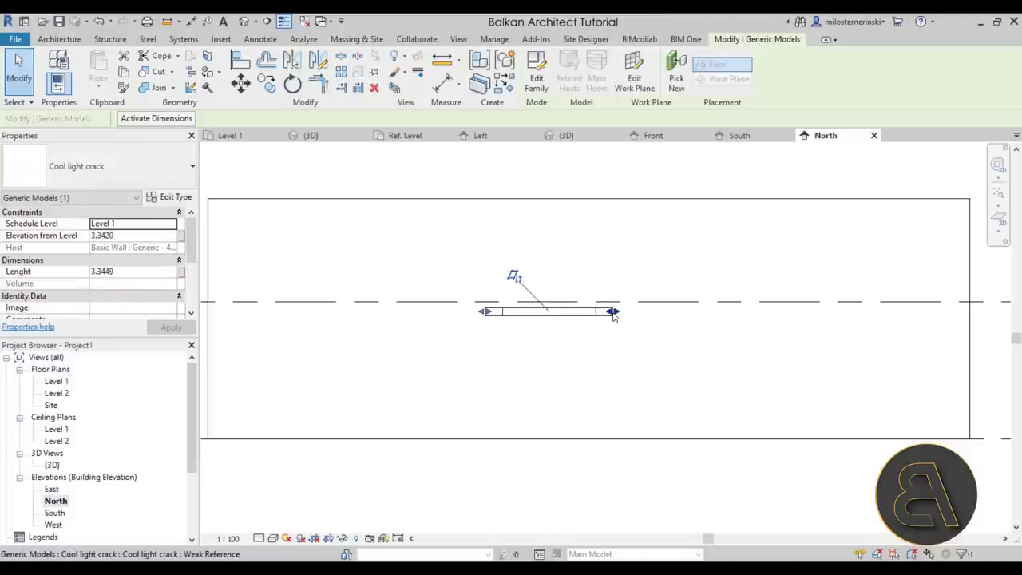
{"action": "key", "text": "Escape"}
Examine the stretched crack's ends and the light points along its edges in the North elevation
{"action": "scroll", "coordinate": [599, 323], "scroll_direction": "up", "scroll_amount": 5}
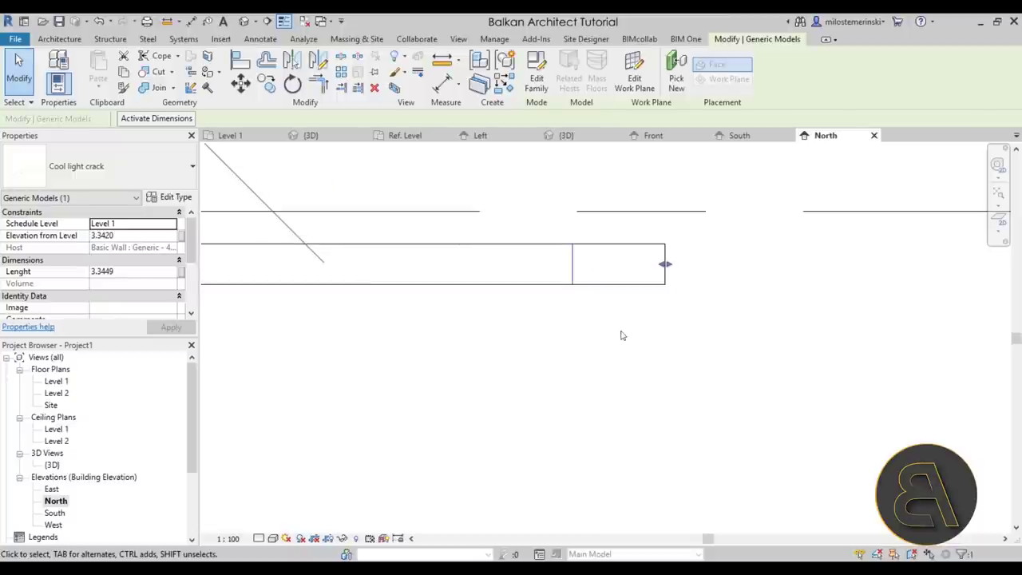
{"action": "scroll", "coordinate": [624, 342], "scroll_direction": "down", "scroll_amount": 4}
{"action": "left_click", "coordinate": [596, 311]}
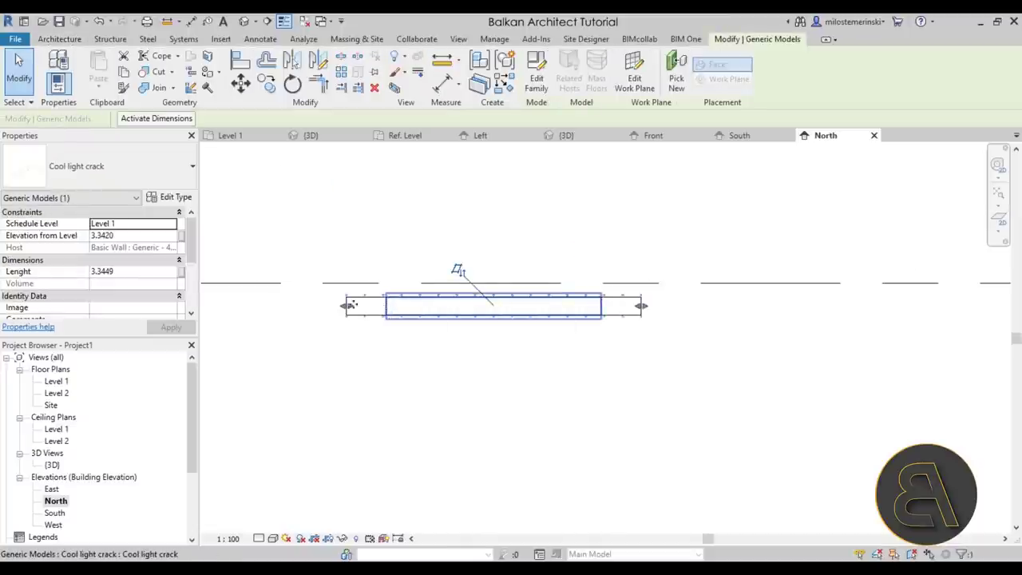
{"action": "scroll", "coordinate": [531, 379], "scroll_direction": "down", "scroll_amount": 3}
{"action": "middle_click_drag", "start_coordinate": [531, 378], "coordinate": [449, 372]}
{"action": "left_click", "coordinate": [479, 381]}
{"action": "left_click", "coordinate": [556, 342]}
{"action": "key", "text": "Escape"}
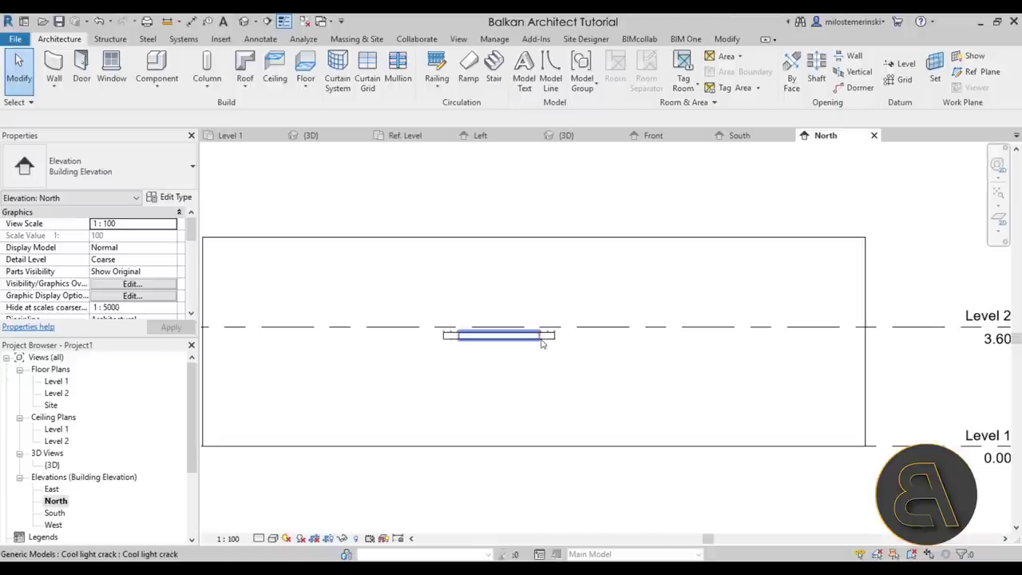
Stretch the horizontal crack to a Lenght of about 4.38 m and copy it below and to its left on the wall
{"action": "left_click", "coordinate": [543, 341]}
{"action": "left_click_drag", "start_coordinate": [581, 341], "coordinate": [588, 342]}
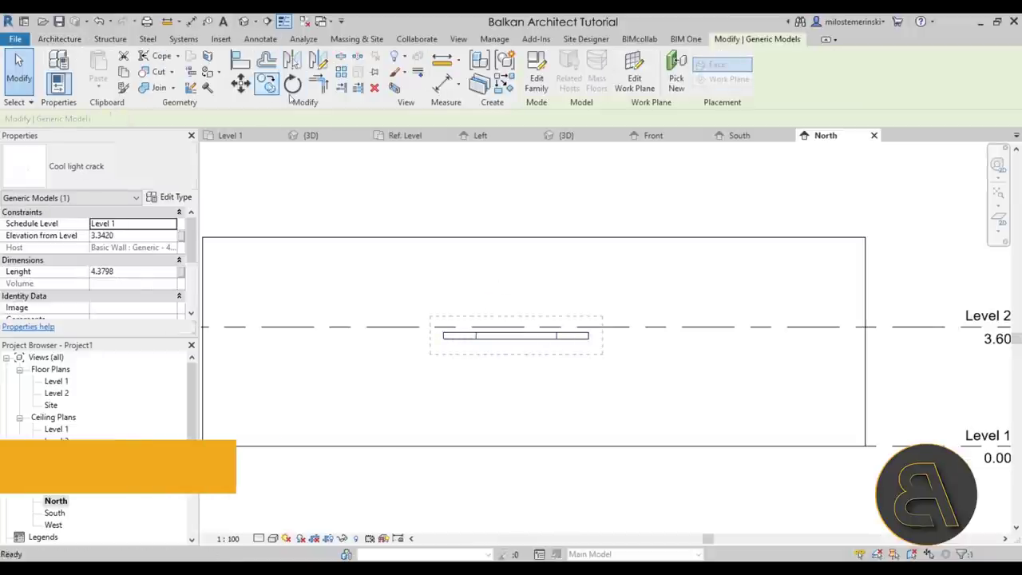
{"action": "key", "text": "c"}
{"action": "key", "text": "c"}
{"action": "left_click", "coordinate": [526, 354]}
{"action": "left_click", "coordinate": [426, 394]}
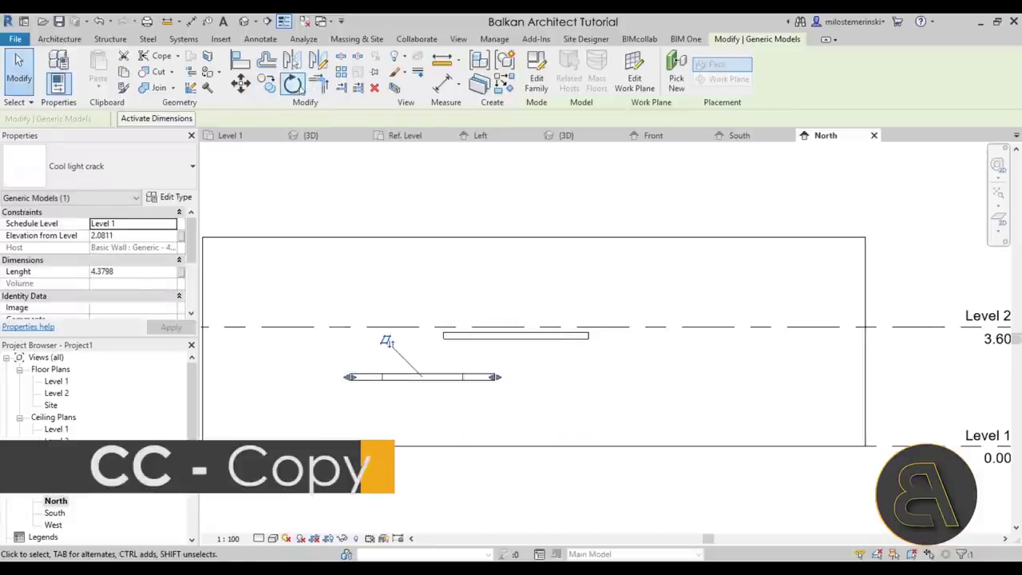
Rotate the copied crack to a steep diagonal and move it against the left end of the horizontal crack
{"action": "left_click", "coordinate": [293, 83]}
{"action": "left_click", "coordinate": [444, 228]}
{"action": "left_click", "coordinate": [646, 258]}
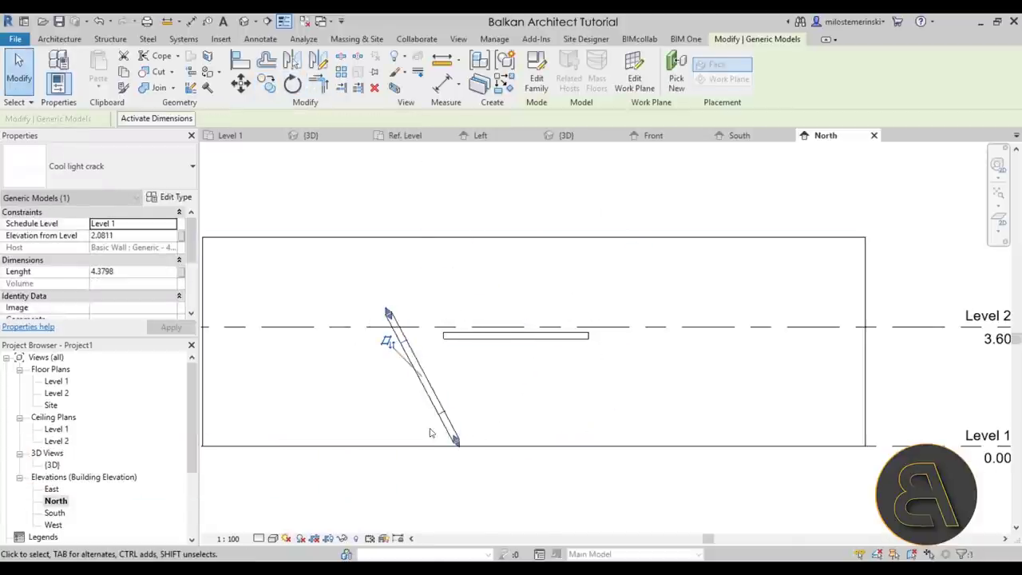
{"action": "left_click_drag", "start_coordinate": [439, 406], "coordinate": [474, 387]}
Stretch the diagonal crack's upper end just past the wall's top edge, for a Lenght of about 6.37 m
{"action": "left_click_drag", "start_coordinate": [390, 236], "coordinate": [381, 206]}
{"action": "scroll", "coordinate": [382, 205], "scroll_direction": "up", "scroll_amount": 5}
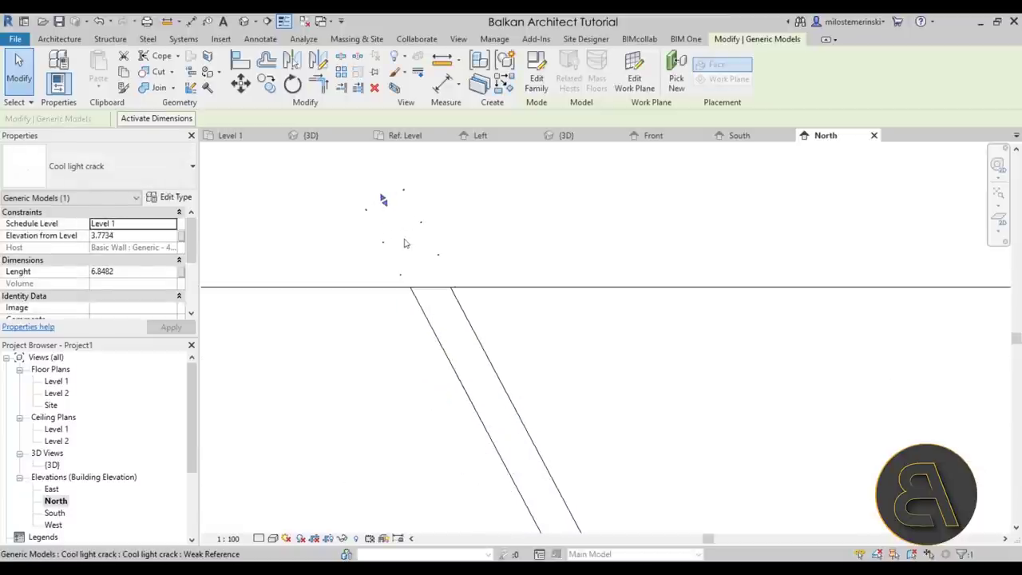
{"action": "left_click_drag", "start_coordinate": [416, 261], "coordinate": [422, 277]}
{"action": "scroll", "coordinate": [425, 280], "scroll_direction": "up", "scroll_amount": 4}
{"action": "left_click_drag", "start_coordinate": [376, 346], "coordinate": [420, 271]}
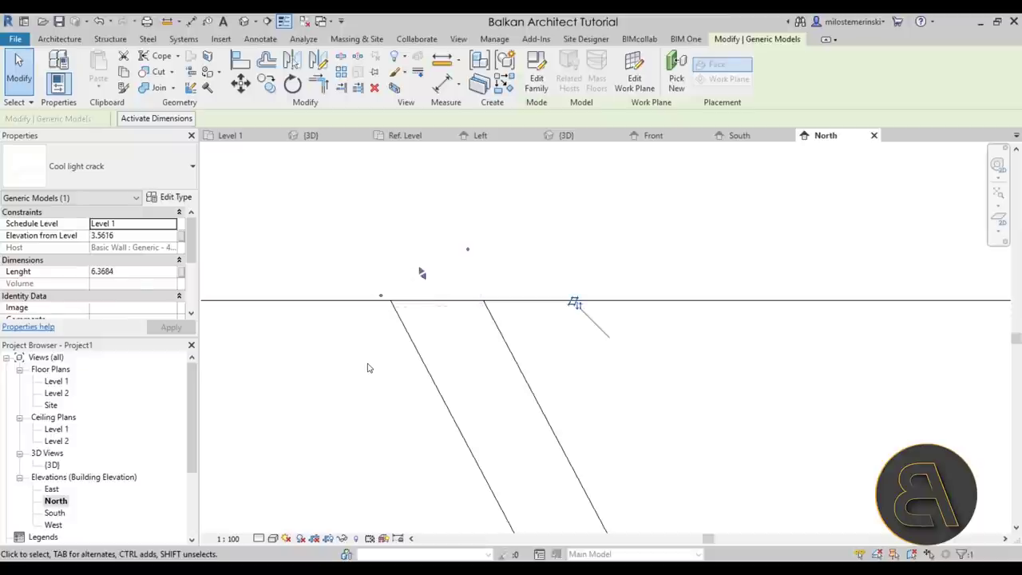
{"action": "key", "text": "Escape"}
Stretch the diagonal crack's lower end past the wall's base, for a Lenght of about 7.32 m
{"action": "scroll", "coordinate": [420, 271], "scroll_direction": "down", "scroll_amount": 2}
{"action": "middle_click_drag", "start_coordinate": [559, 447], "coordinate": [462, 337]}
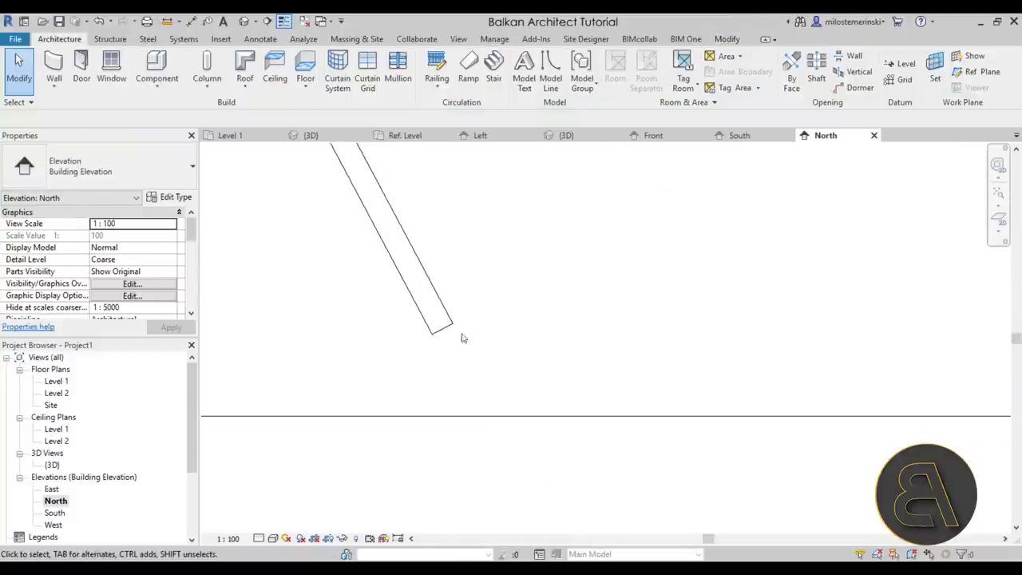
{"action": "left_click", "coordinate": [437, 321]}
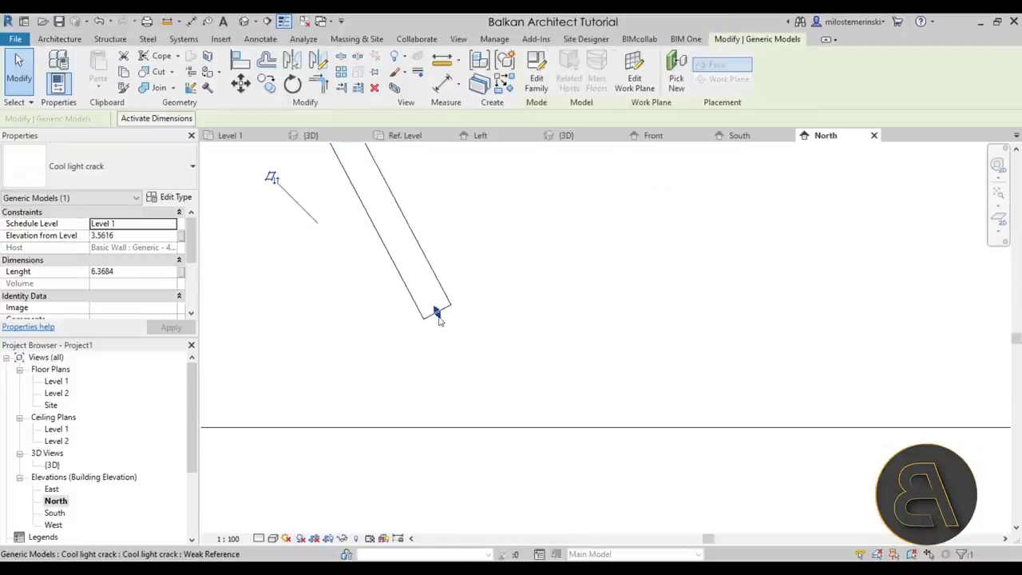
{"action": "left_click_drag", "start_coordinate": [487, 423], "coordinate": [559, 468]}
{"action": "scroll", "coordinate": [530, 476], "scroll_direction": "down", "scroll_amount": 2}
{"action": "scroll", "coordinate": [450, 386], "scroll_direction": "up", "scroll_amount": 3}
{"action": "scroll", "coordinate": [433, 353], "scroll_direction": "down", "scroll_amount": 1}
{"action": "middle_click_drag", "start_coordinate": [433, 353], "coordinate": [554, 388]}
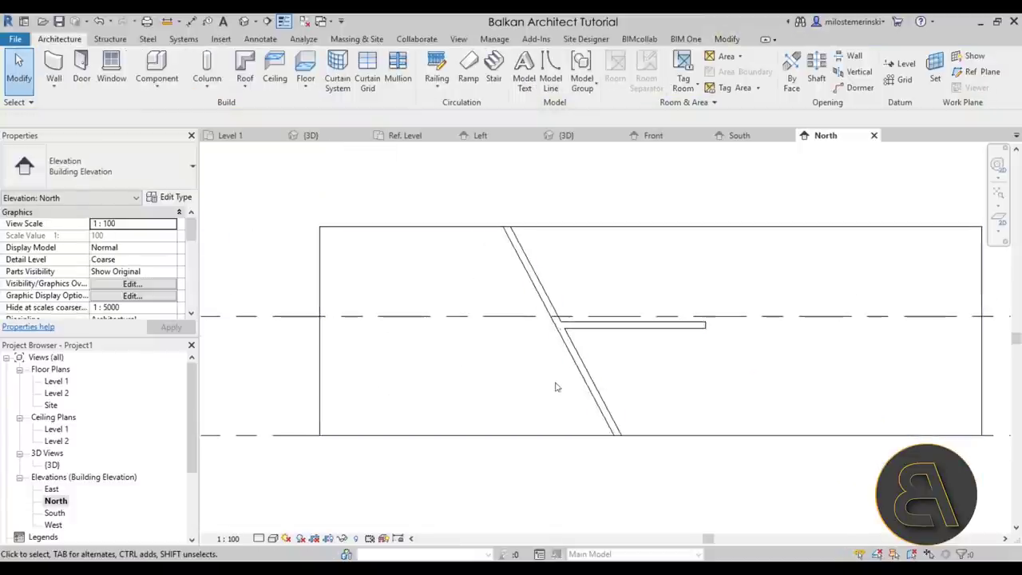
Copy the horizontal crack to the lower part of the wall left of the diagonal and rotate the copy to a slight upward tilt
{"action": "left_click", "coordinate": [614, 324]}
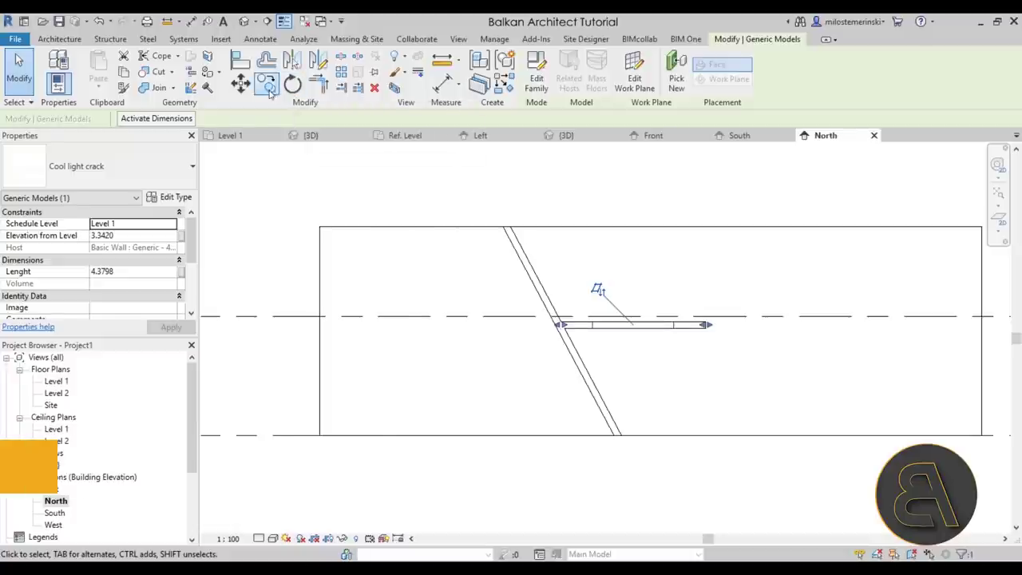
{"action": "key", "text": "c"}
{"action": "key", "text": "c"}
{"action": "left_click", "coordinate": [675, 303]}
{"action": "left_click", "coordinate": [482, 370]}
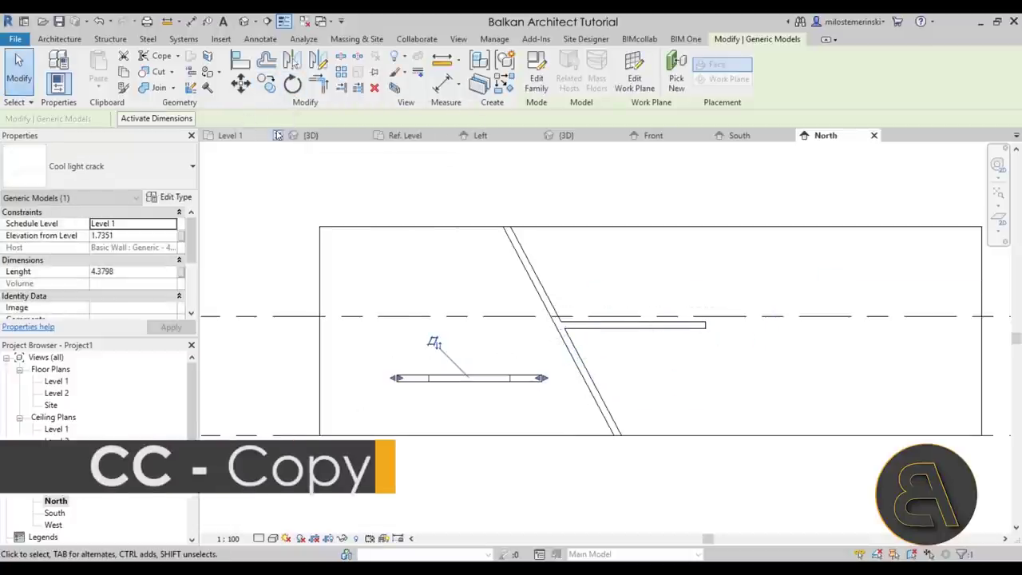
{"action": "key", "text": "r"}
{"action": "key", "text": "o"}
{"action": "left_click", "coordinate": [661, 253]}
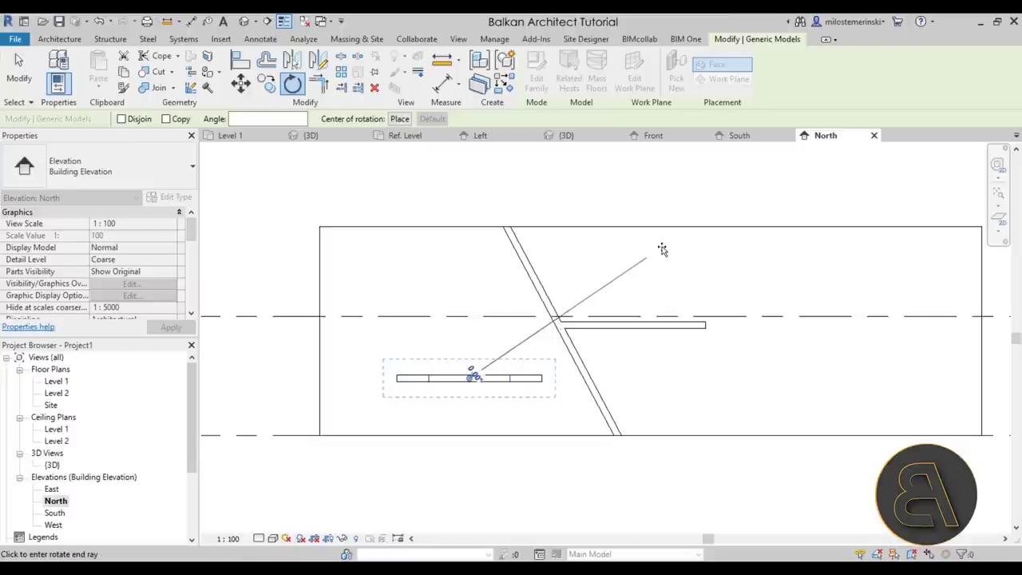
{"action": "left_click", "coordinate": [611, 236]}
{"action": "scroll", "coordinate": [511, 397], "scroll_direction": "up", "scroll_amount": 2}
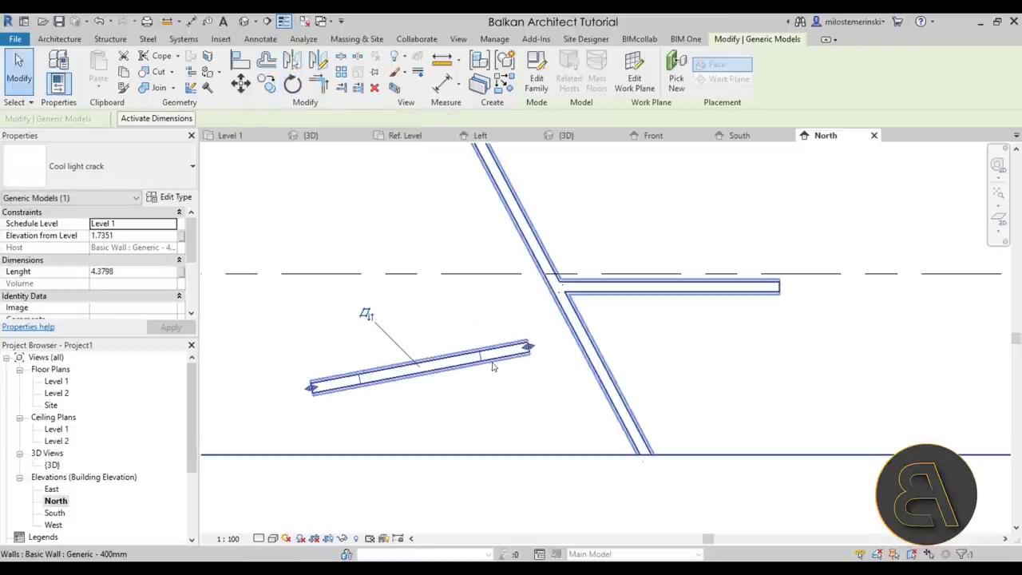
{"action": "left_click", "coordinate": [566, 394]}
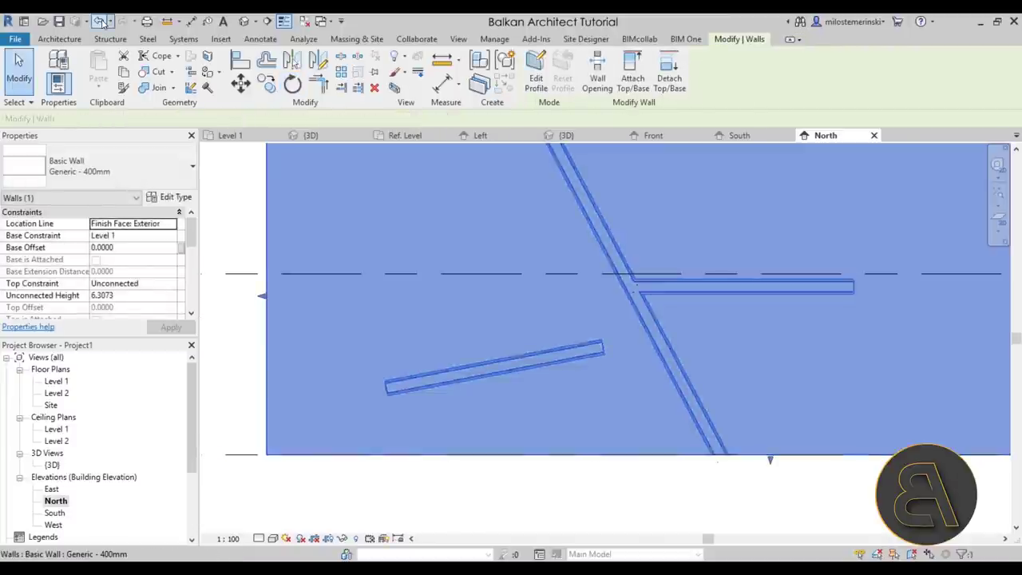
{"action": "left_click", "coordinate": [99, 20]}
Move the slightly tilted crack against the diagonal one and stretch its free left end to a Lenght of about 5.52 m
{"action": "left_click", "coordinate": [445, 360]}
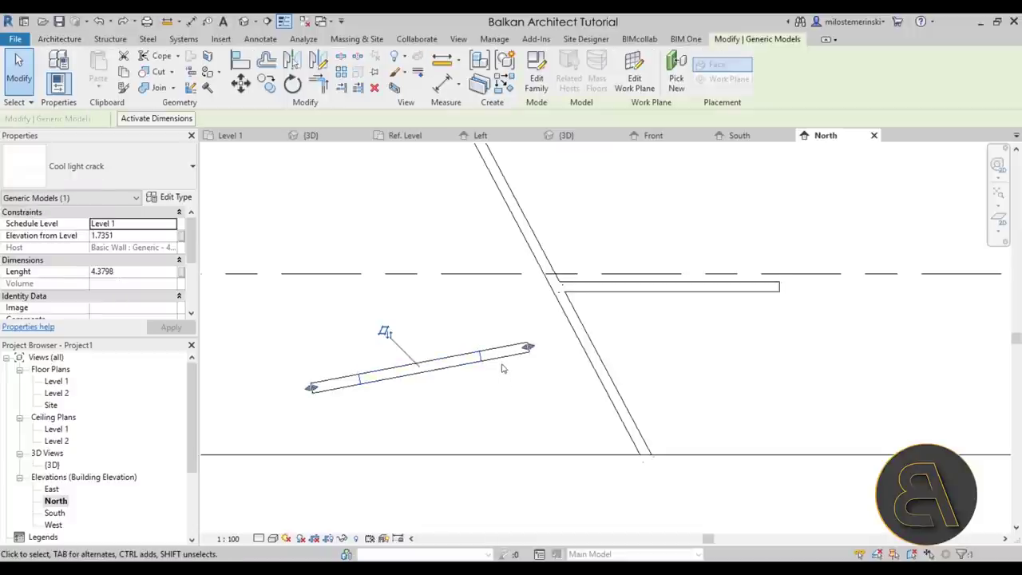
{"action": "left_click_drag", "start_coordinate": [496, 364], "coordinate": [570, 392]}
{"action": "left_click_drag", "start_coordinate": [332, 432], "coordinate": [331, 425]}
{"action": "scroll", "coordinate": [330, 426], "scroll_direction": "down", "scroll_amount": 3}
{"action": "scroll", "coordinate": [382, 432], "scroll_direction": "up", "scroll_amount": 3}
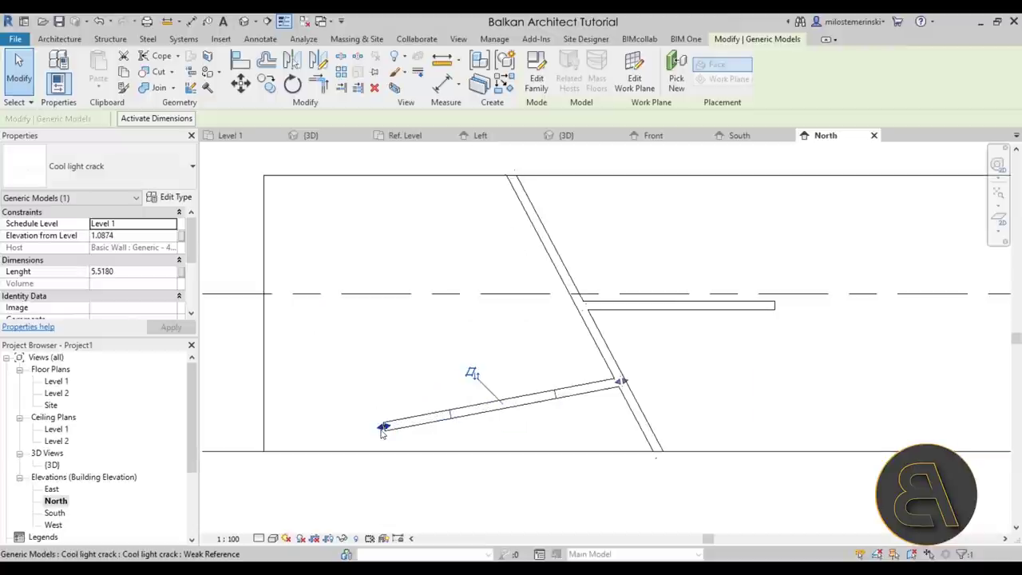
Copy the diagonal crack to the left part of the wall and rotate the copy to a nearly vertical angle
{"action": "left_click", "coordinate": [559, 335]}
{"action": "left_click", "coordinate": [583, 313]}
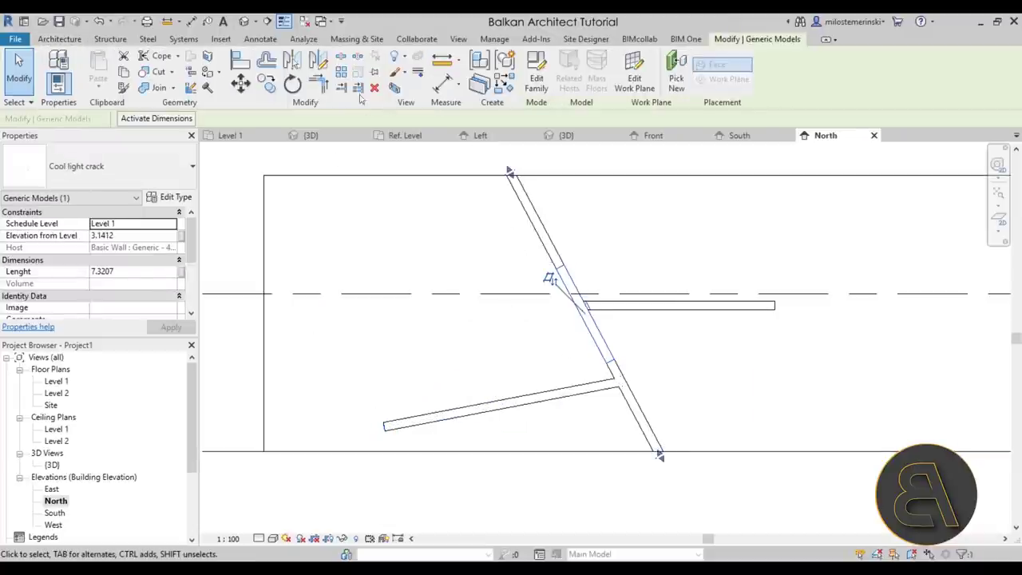
{"action": "left_click", "coordinate": [266, 83]}
{"action": "left_click", "coordinate": [588, 314]}
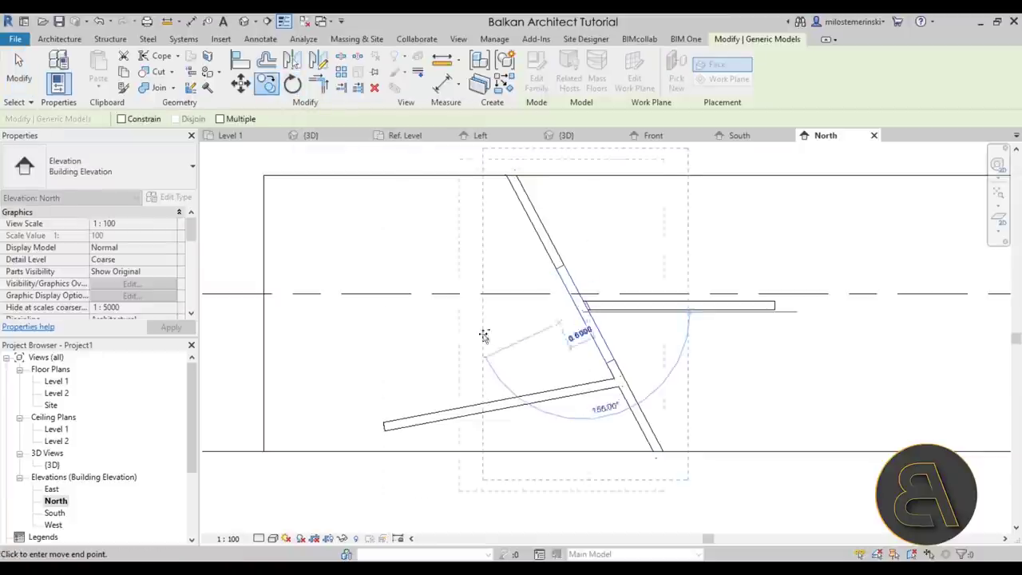
{"action": "left_click", "coordinate": [327, 340]}
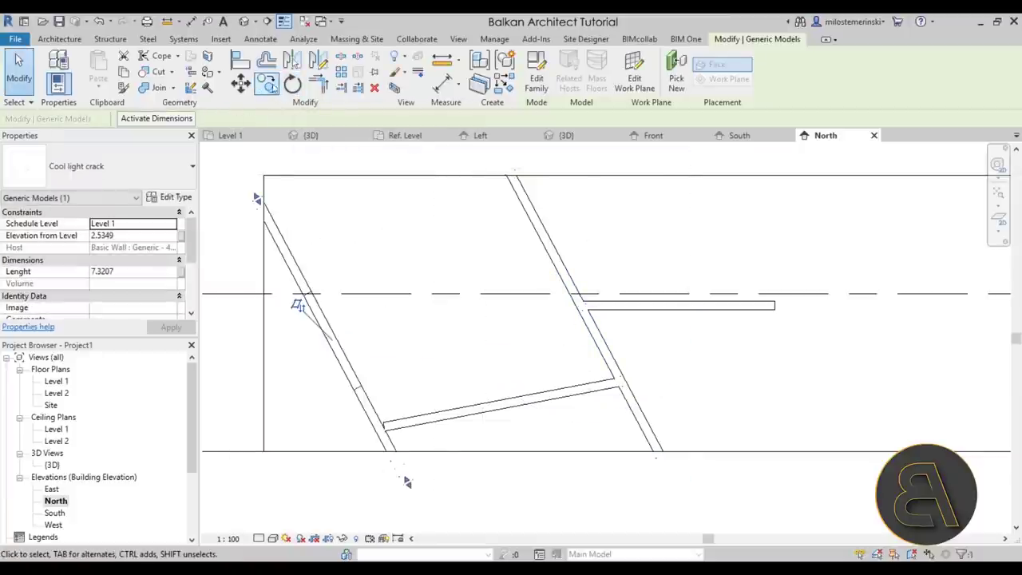
{"action": "key", "text": "r"}
{"action": "key", "text": "o"}
{"action": "left_click", "coordinate": [422, 228]}
{"action": "left_click", "coordinate": [502, 263]}
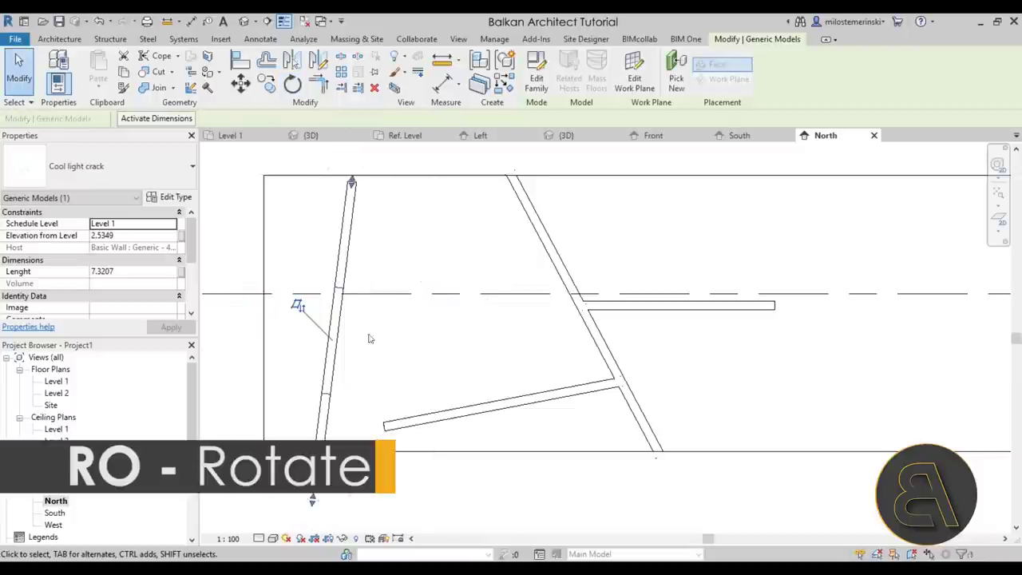
Move the nearly vertical crack onto the tilted crack's left end and shorten it from above to a Lenght of about 5.76 m
{"action": "left_click_drag", "start_coordinate": [339, 340], "coordinate": [400, 323], "text": "ctrl"}
{"action": "scroll", "coordinate": [416, 169], "scroll_direction": "up", "scroll_amount": 3}
{"action": "left_click_drag", "start_coordinate": [416, 165], "coordinate": [410, 194]}
{"action": "left_click_drag", "start_coordinate": [403, 272], "coordinate": [490, 282]}
{"action": "left_click_drag", "start_coordinate": [489, 321], "coordinate": [487, 331]}
{"action": "scroll", "coordinate": [487, 331], "scroll_direction": "down", "scroll_amount": 3}
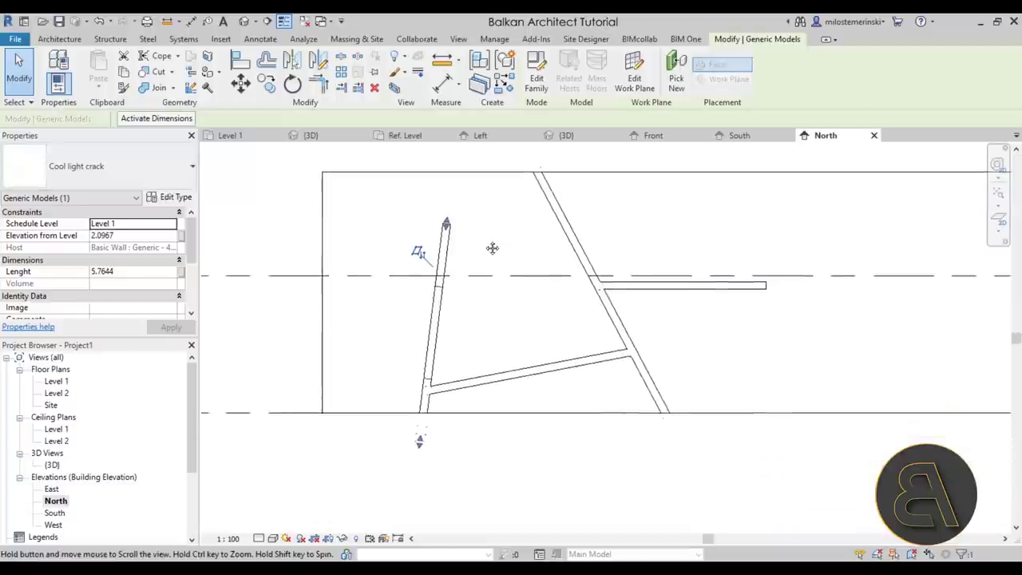
{"action": "left_click_drag", "start_coordinate": [423, 414], "coordinate": [426, 406]}
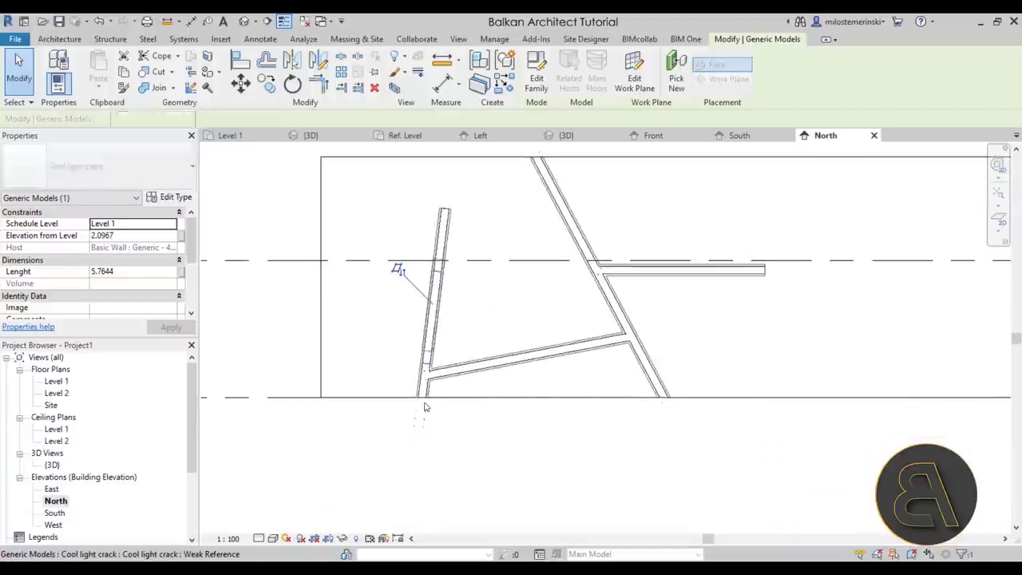
Shorten the nearly vertical crack from below to the wall's base line, to a Lenght of about 5.11 m
{"action": "scroll", "coordinate": [418, 401], "scroll_direction": "up", "scroll_amount": 2}
{"action": "scroll", "coordinate": [418, 401], "scroll_direction": "up", "scroll_amount": 2}
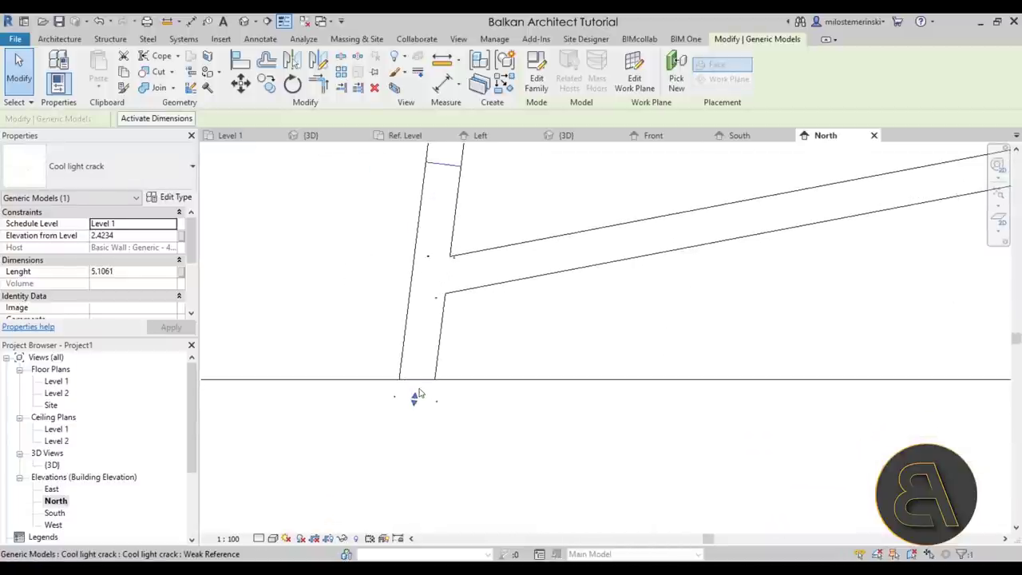
{"action": "scroll", "coordinate": [435, 435], "scroll_direction": "down", "scroll_amount": 5}
{"action": "key", "text": "Escape"}
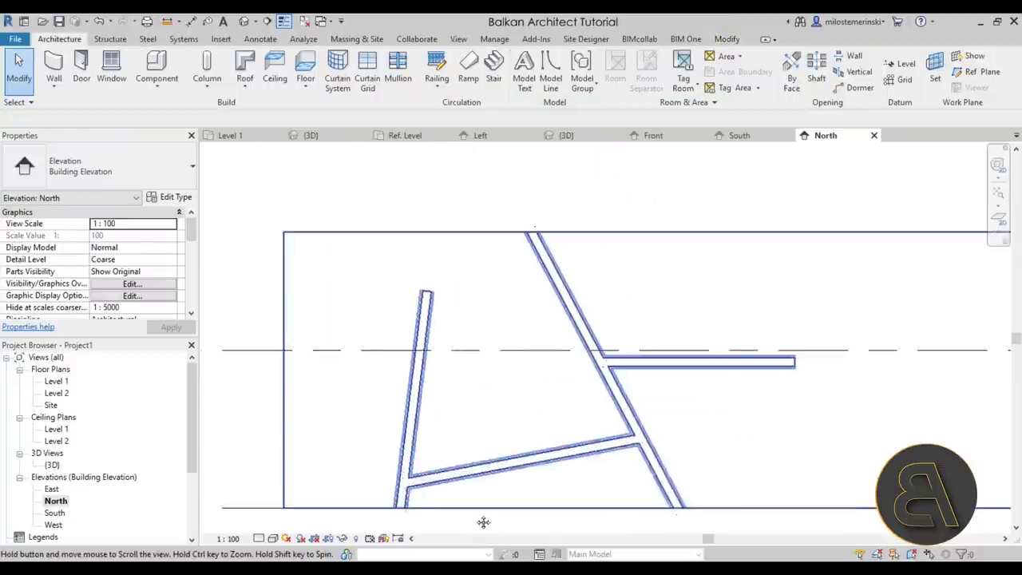
Copy the horizontal crack to just above the nearly vertical one and rotate the copy about 8° clockwise
{"action": "left_click", "coordinate": [653, 371]}
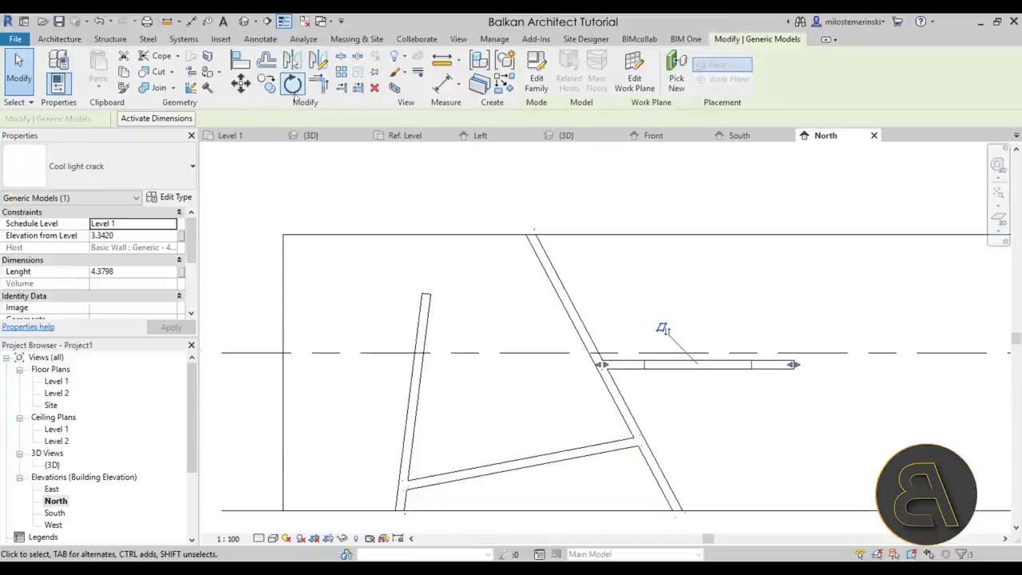
{"action": "left_click", "coordinate": [293, 84]}
{"action": "left_click", "coordinate": [265, 84]}
{"action": "left_click", "coordinate": [688, 368]}
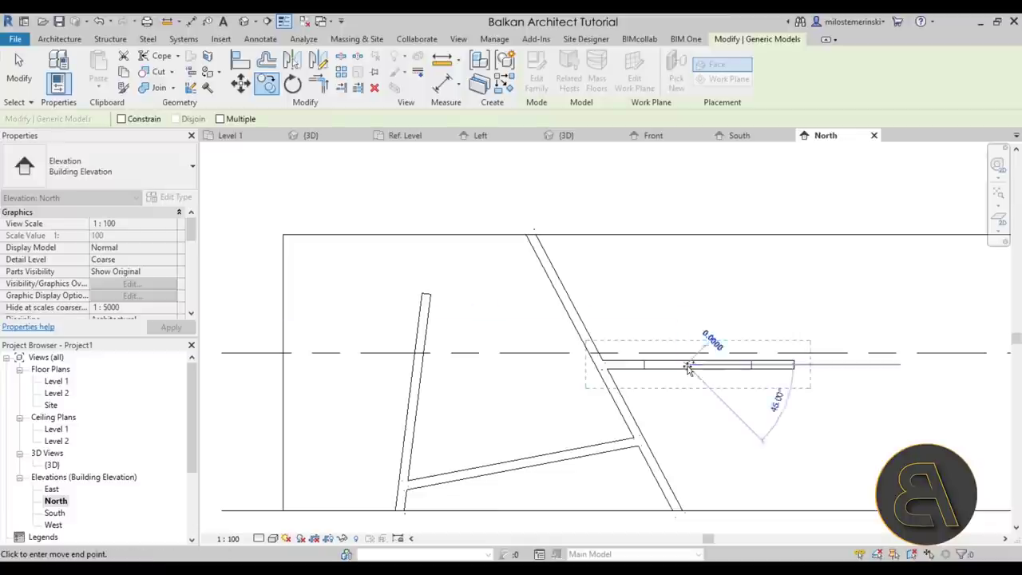
{"action": "left_click", "coordinate": [417, 286]}
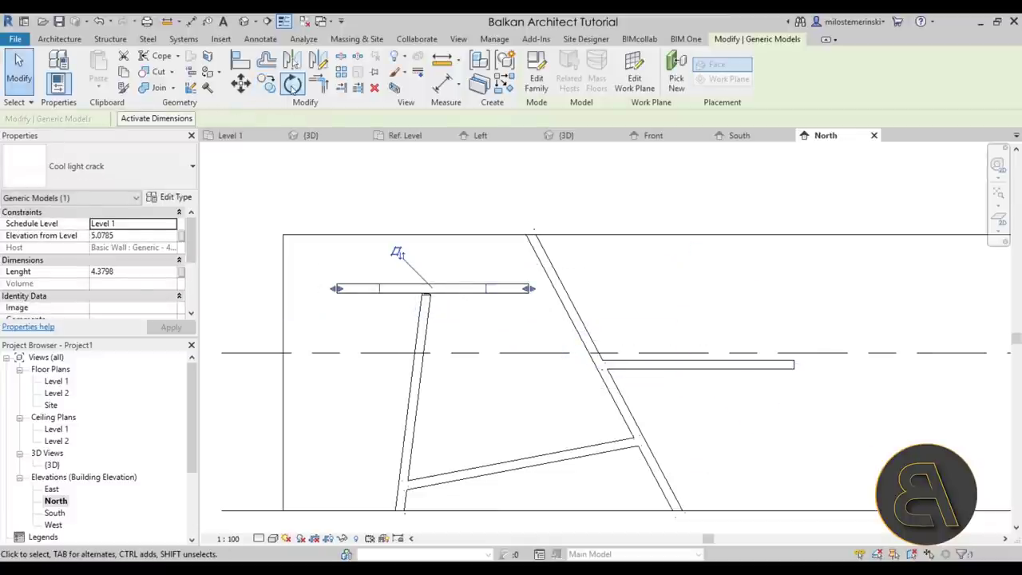
{"action": "left_click", "coordinate": [293, 85]}
{"action": "left_click", "coordinate": [650, 297]}
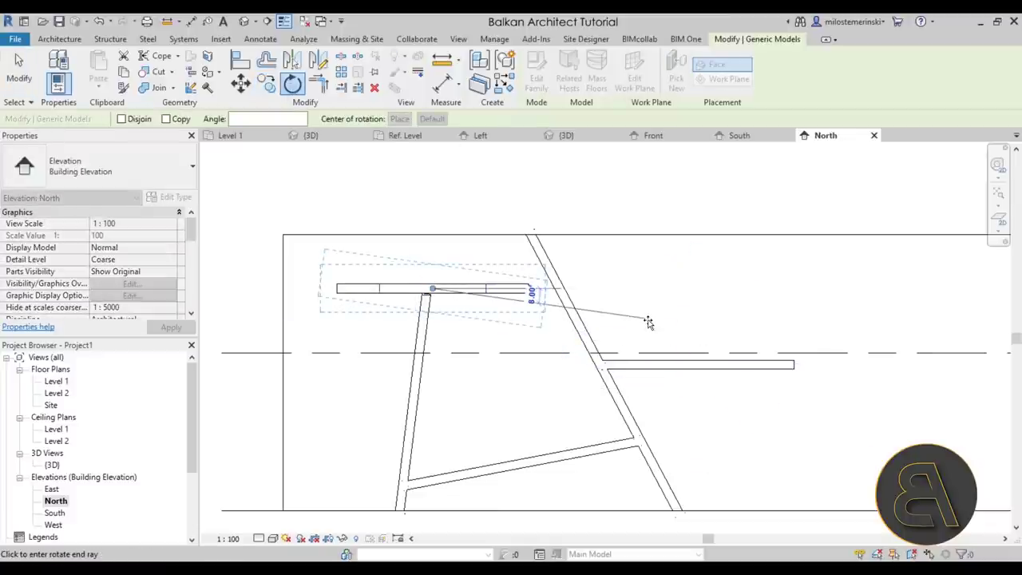
{"action": "left_click", "coordinate": [649, 322]}
Stretch the right end of the rotated copy onto the diagonal crack, to a Lenght of about 5.32 m
{"action": "scroll", "coordinate": [527, 302], "scroll_direction": "up", "scroll_amount": 1}
{"action": "left_click_drag", "start_coordinate": [538, 303], "coordinate": [580, 311]}
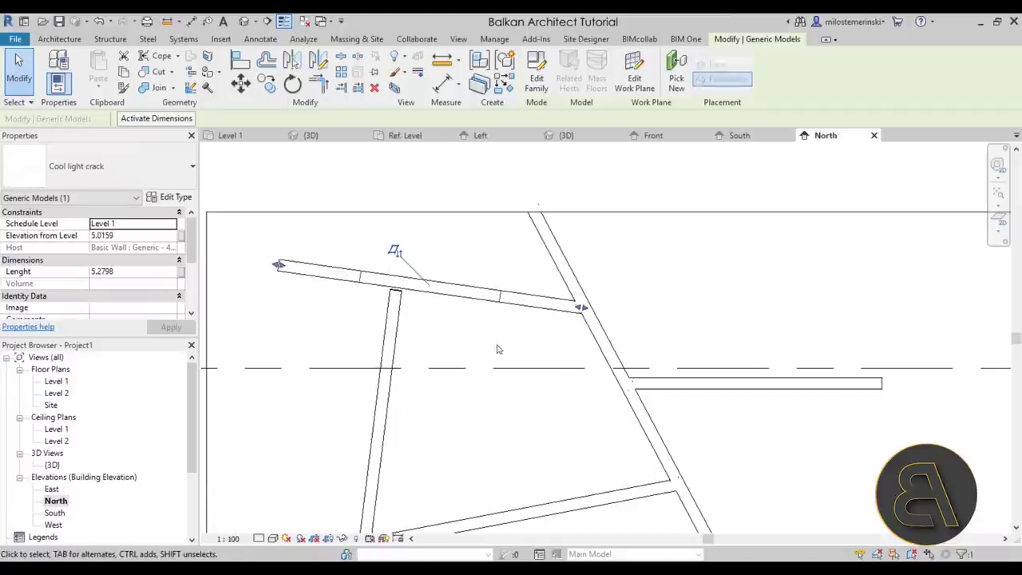
{"action": "scroll", "coordinate": [631, 360], "scroll_direction": "up", "scroll_amount": 5}
{"action": "left_click_drag", "start_coordinate": [697, 307], "coordinate": [724, 325]}
{"action": "left_click_drag", "start_coordinate": [790, 346], "coordinate": [790, 345]}
Stretch the left end of the upper tilted crack out to the wall's left edge
{"action": "scroll", "coordinate": [299, 269], "scroll_direction": "down", "scroll_amount": 3}
{"action": "scroll", "coordinate": [477, 290], "scroll_direction": "up", "scroll_amount": 4}
{"action": "left_click_drag", "start_coordinate": [477, 290], "coordinate": [393, 266]}
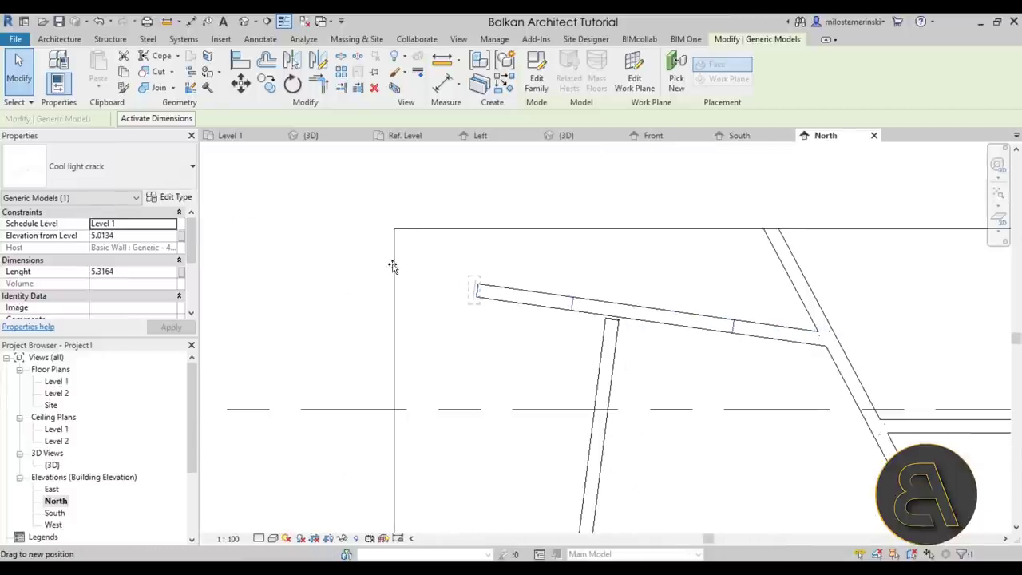
{"action": "left_click_drag", "start_coordinate": [463, 340], "coordinate": [541, 365]}
{"action": "left_click", "coordinate": [540, 364]}
Extend the upper end of the nearly vertical crack to join the tilted crack above it
{"action": "left_click", "coordinate": [609, 326]}
{"action": "scroll", "coordinate": [608, 325], "scroll_direction": "up", "scroll_amount": 2}
{"action": "left_click_drag", "start_coordinate": [618, 311], "coordinate": [451, 331]}
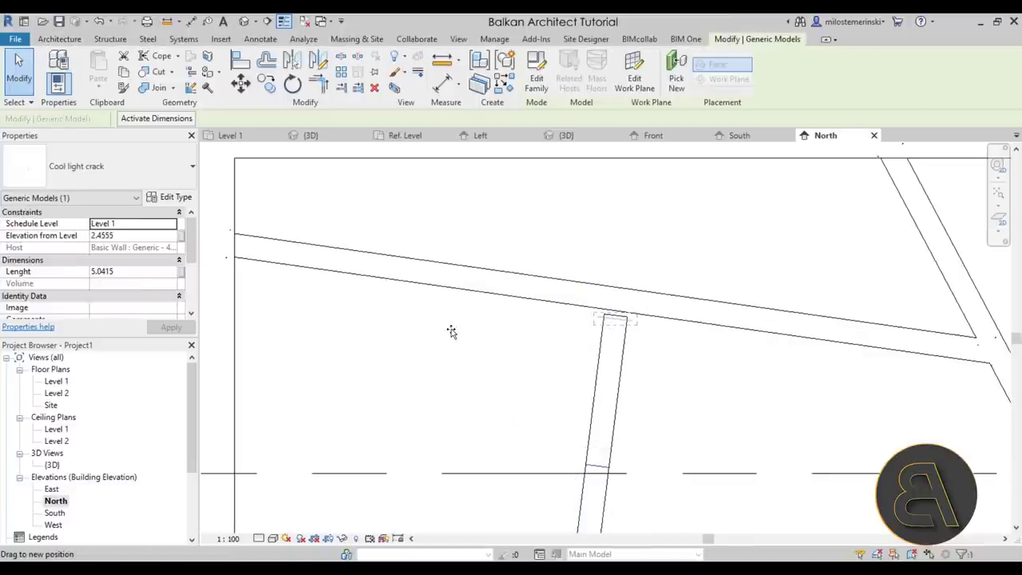
{"action": "left_click", "coordinate": [451, 331]}
{"action": "scroll", "coordinate": [451, 334], "scroll_direction": "down", "scroll_amount": 4}
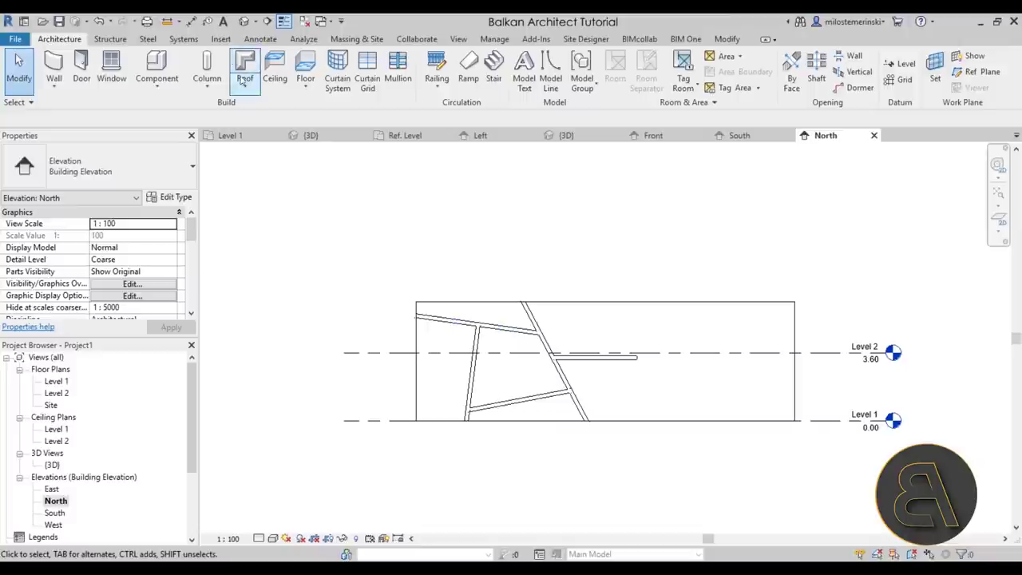
Examine the connected crack pattern on the wall in the default 3D view
{"action": "left_click", "coordinate": [243, 21]}
{"action": "scroll", "coordinate": [519, 474], "scroll_direction": "down", "scroll_amount": 5}
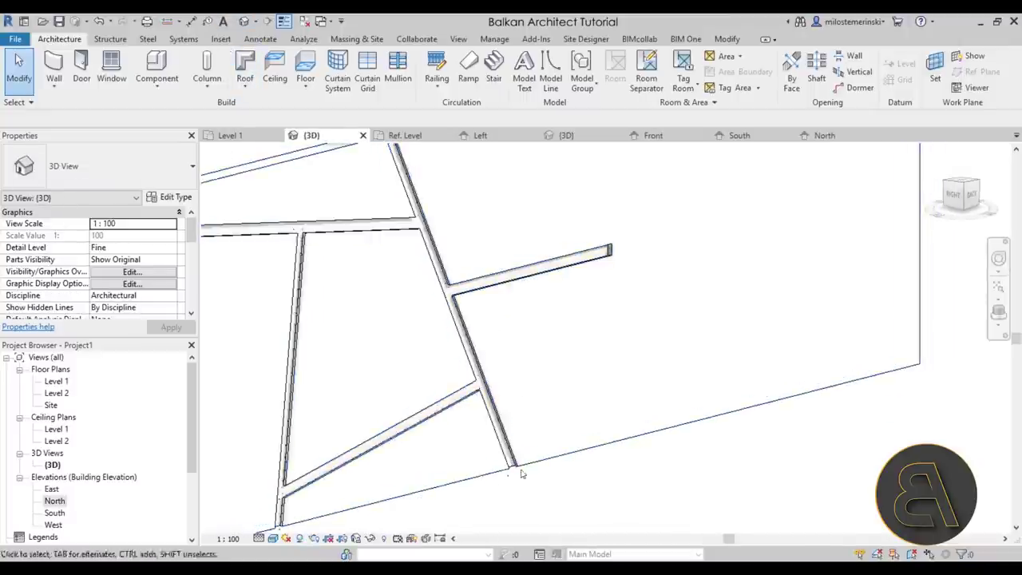
{"action": "middle_click_drag", "start_coordinate": [719, 438], "coordinate": [570, 349], "text": "shift"}
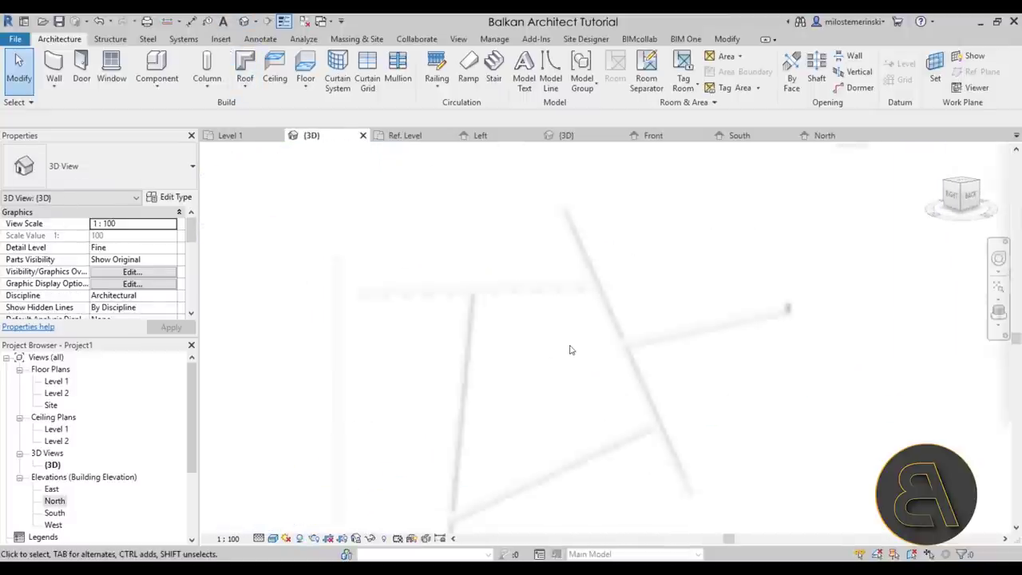
{"action": "scroll", "coordinate": [567, 284], "scroll_direction": "up", "scroll_amount": 5}
{"action": "scroll", "coordinate": [551, 291], "scroll_direction": "down", "scroll_amount": 5}
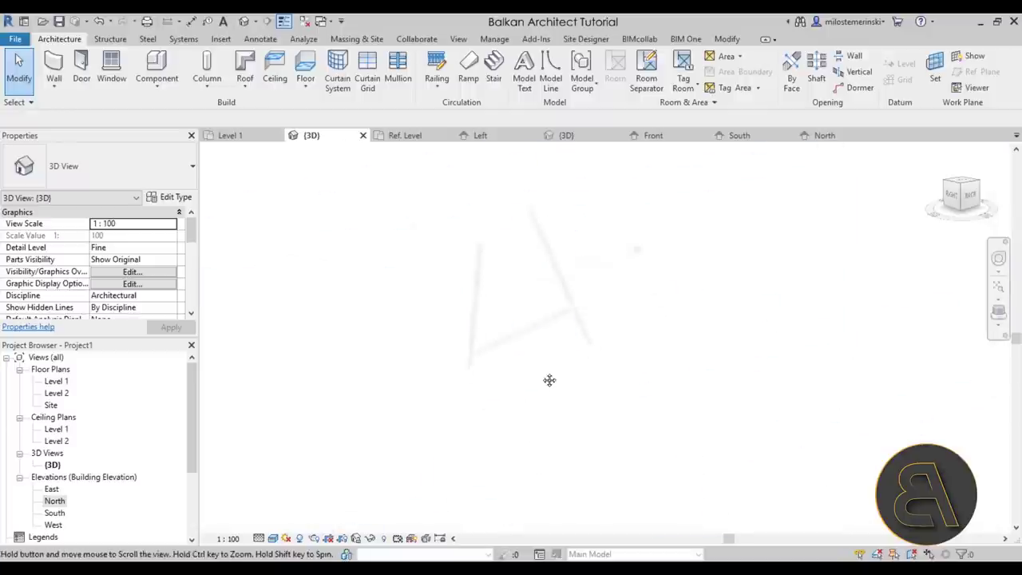
On the Level 1 floor plan, place a camera in front of the cracked wall face, aimed diagonally across the wall
{"action": "double_click", "coordinate": [56, 382]}
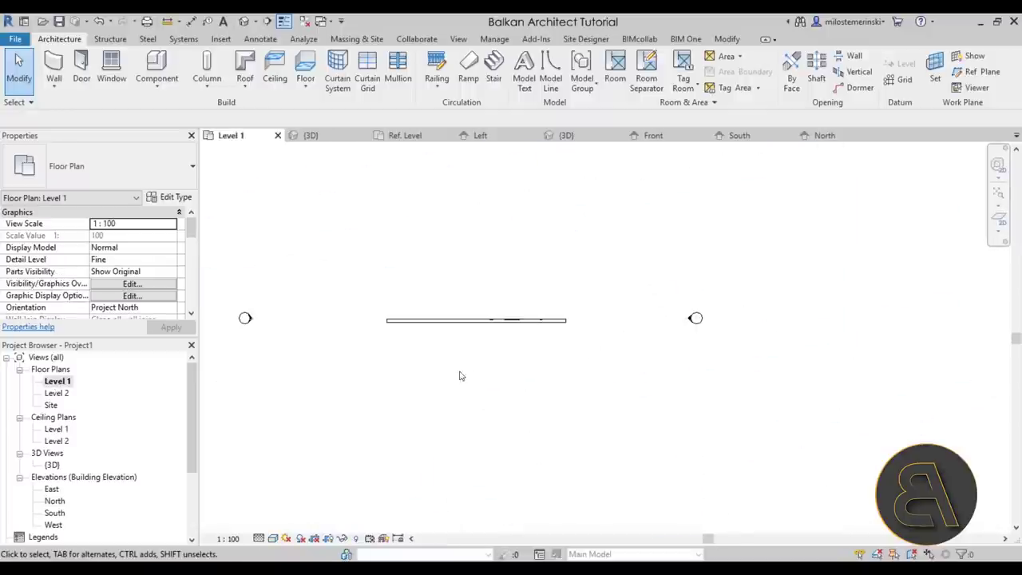
{"action": "scroll", "coordinate": [460, 375], "scroll_direction": "down", "scroll_amount": 2}
{"action": "scroll", "coordinate": [511, 369], "scroll_direction": "up", "scroll_amount": 5}
{"action": "scroll", "coordinate": [451, 289], "scroll_direction": "down", "scroll_amount": 2}
{"action": "middle_click_drag", "start_coordinate": [471, 372], "coordinate": [493, 440]}
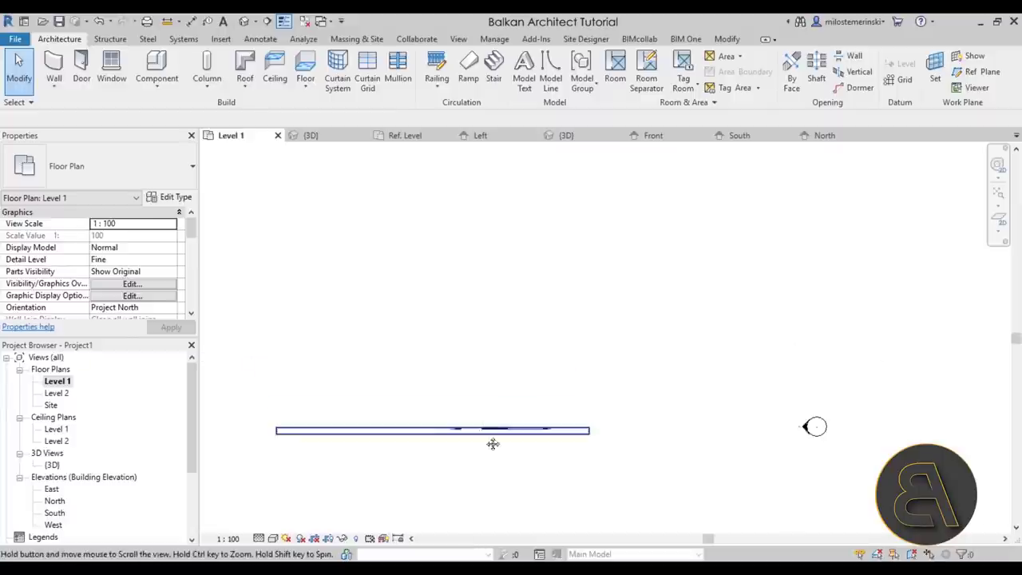
{"action": "left_click", "coordinate": [254, 25]}
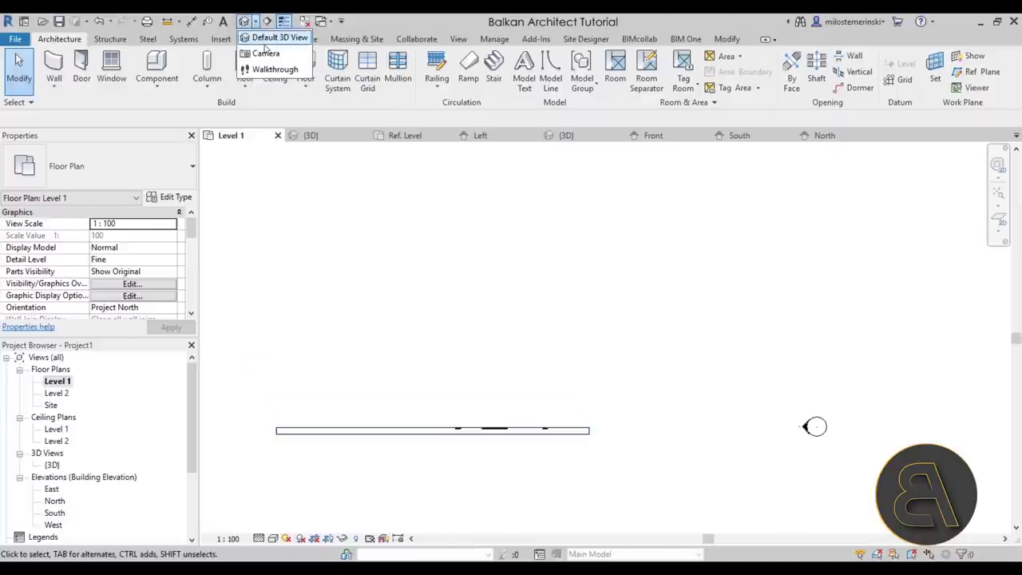
{"action": "left_click", "coordinate": [266, 53]}
{"action": "left_click", "coordinate": [418, 319]}
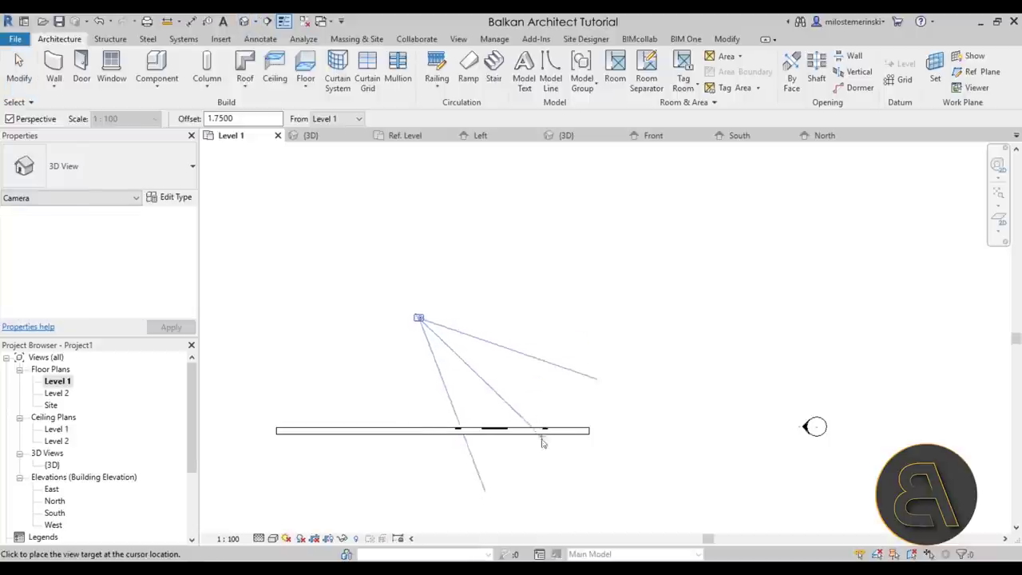
{"action": "left_click", "coordinate": [515, 483]}
Orbit the new camera view so the wall's left end and upper corner come into the frame
{"action": "scroll", "coordinate": [551, 359], "scroll_direction": "down", "scroll_amount": 3}
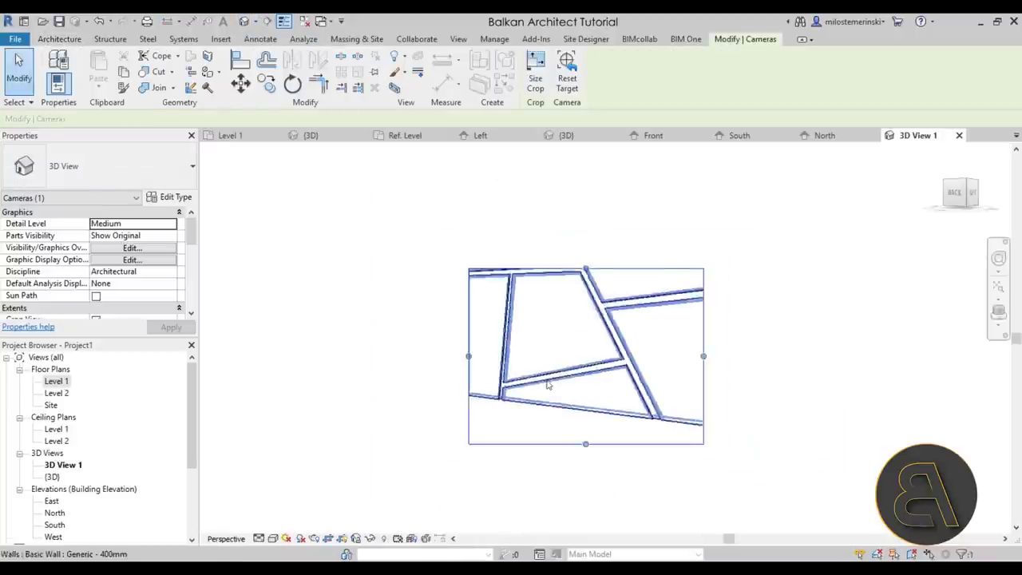
{"action": "left_click", "coordinate": [997, 262]}
{"action": "left_click_drag", "start_coordinate": [546, 361], "coordinate": [597, 327]}
{"action": "key", "text": "Escape"}
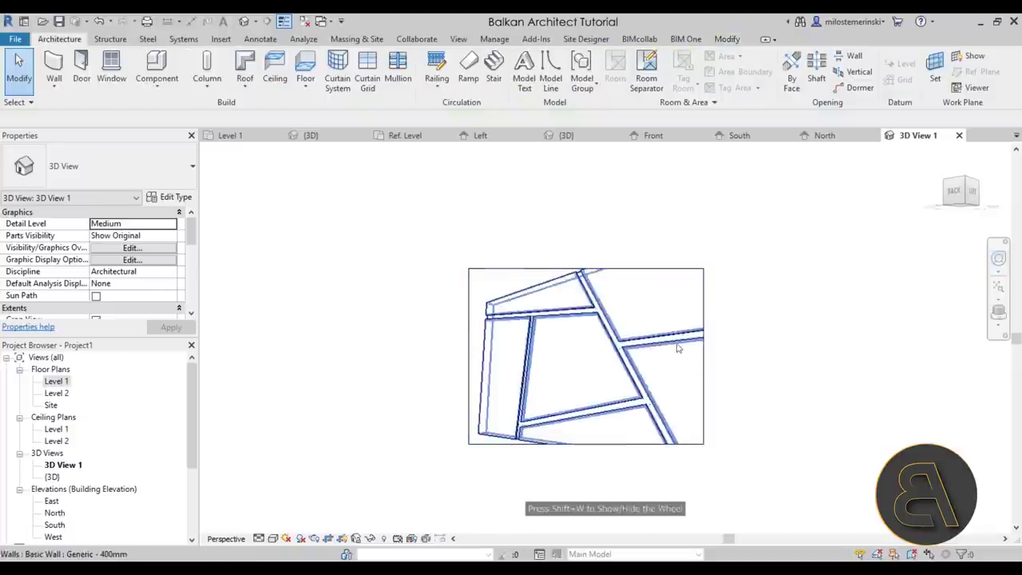
Enlarge the camera view's crop region on all four sides to frame more of the cracked wall
{"action": "left_click", "coordinate": [704, 356]}
{"action": "left_click_drag", "start_coordinate": [703, 356], "coordinate": [745, 356]}
{"action": "scroll", "coordinate": [729, 419], "scroll_direction": "up", "scroll_amount": 3}
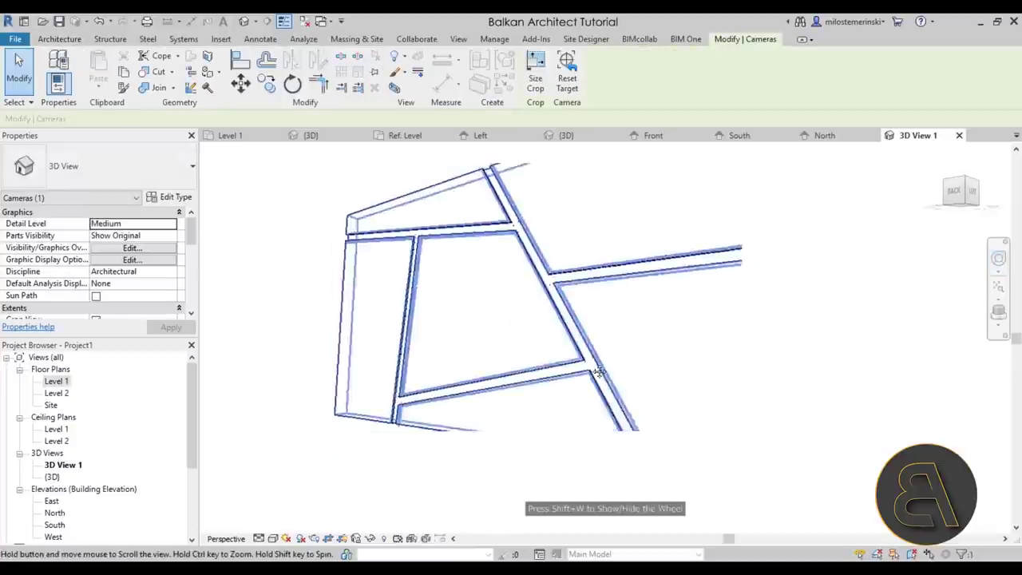
{"action": "left_click_drag", "start_coordinate": [506, 383], "coordinate": [506, 471]}
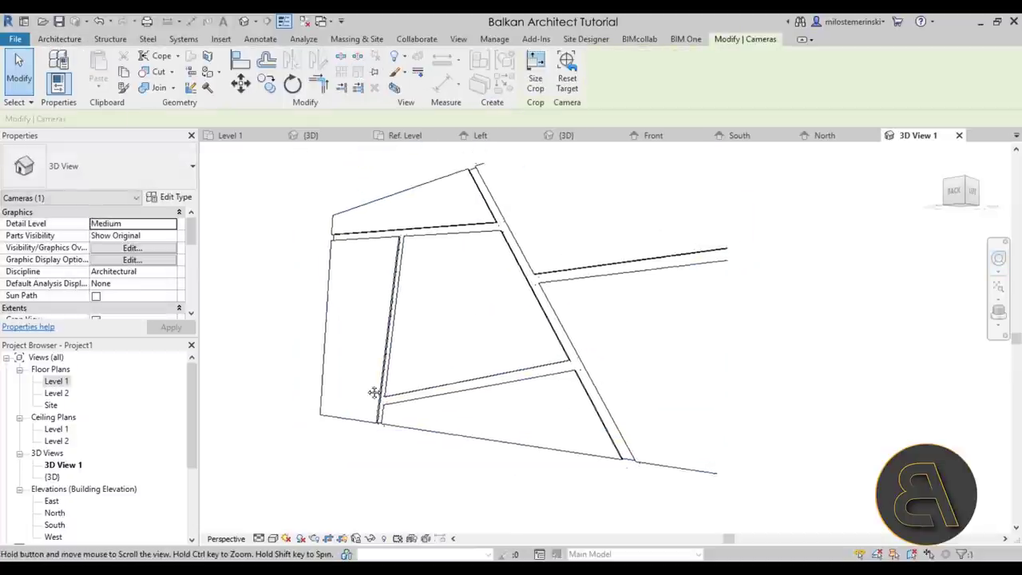
{"action": "left_click", "coordinate": [297, 338]}
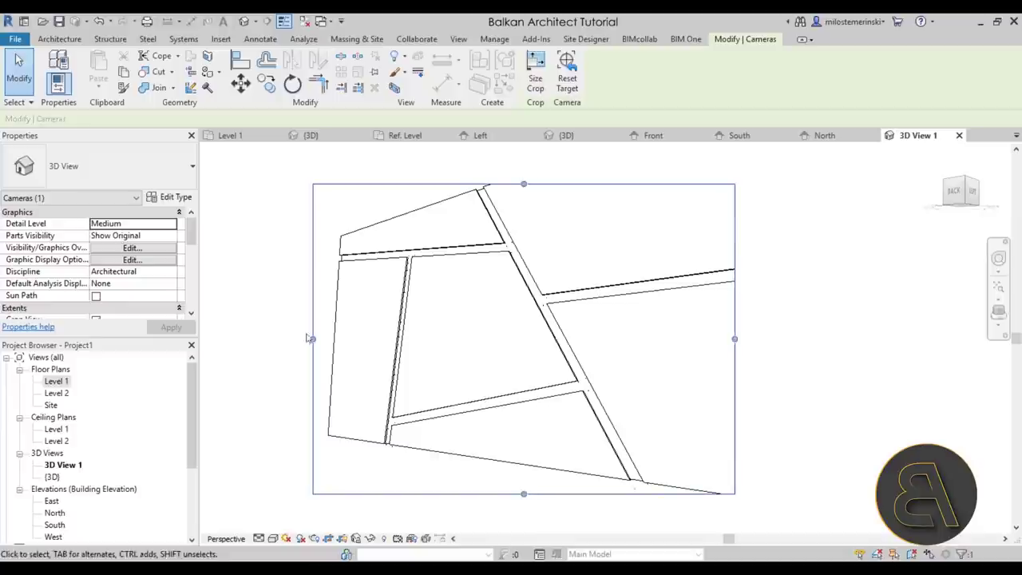
{"action": "left_click_drag", "start_coordinate": [516, 177], "coordinate": [516, 164]}
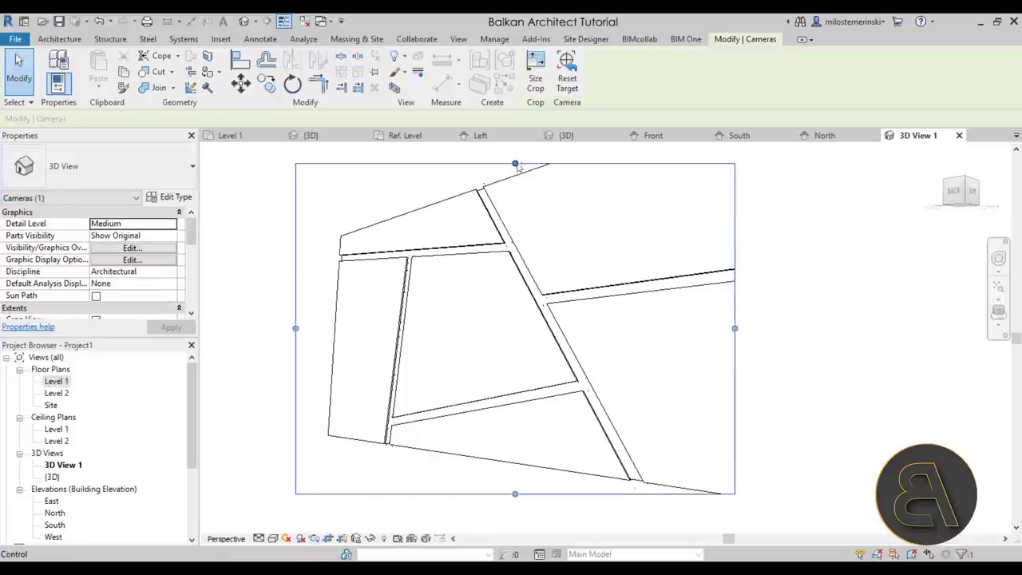
{"action": "key", "text": "Escape"}
On Level 1, create a rectangular Generic 150mm floor 20 m wide, spanning the wall's length in front of its cracked face
{"action": "double_click", "coordinate": [56, 380]}
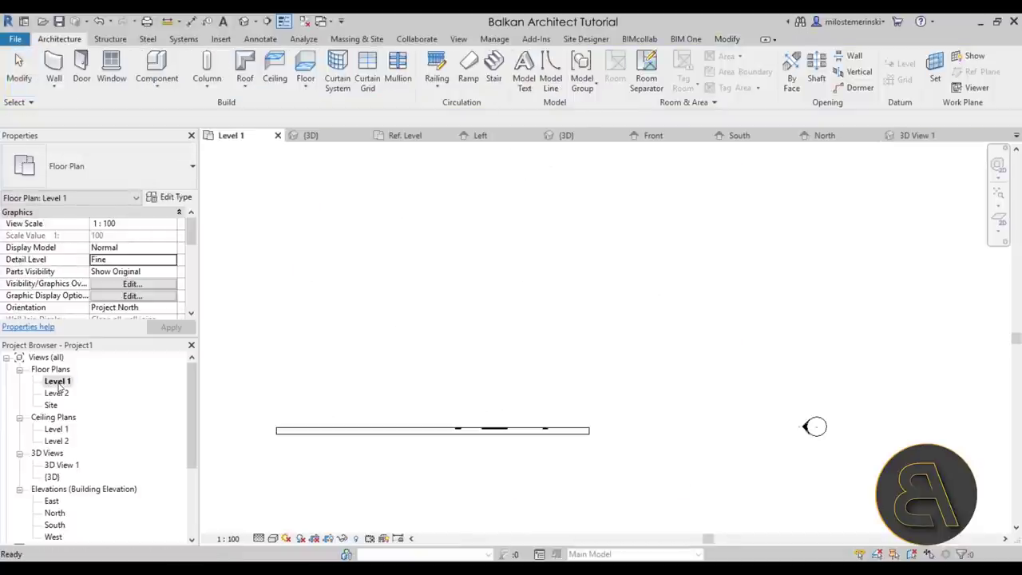
{"action": "left_click", "coordinate": [302, 63]}
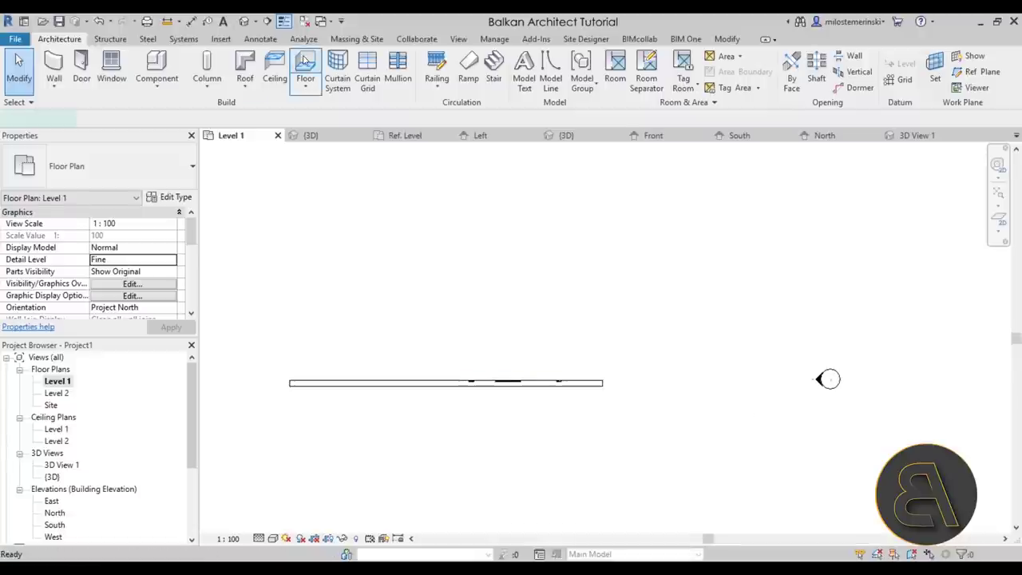
{"action": "left_click", "coordinate": [647, 58]}
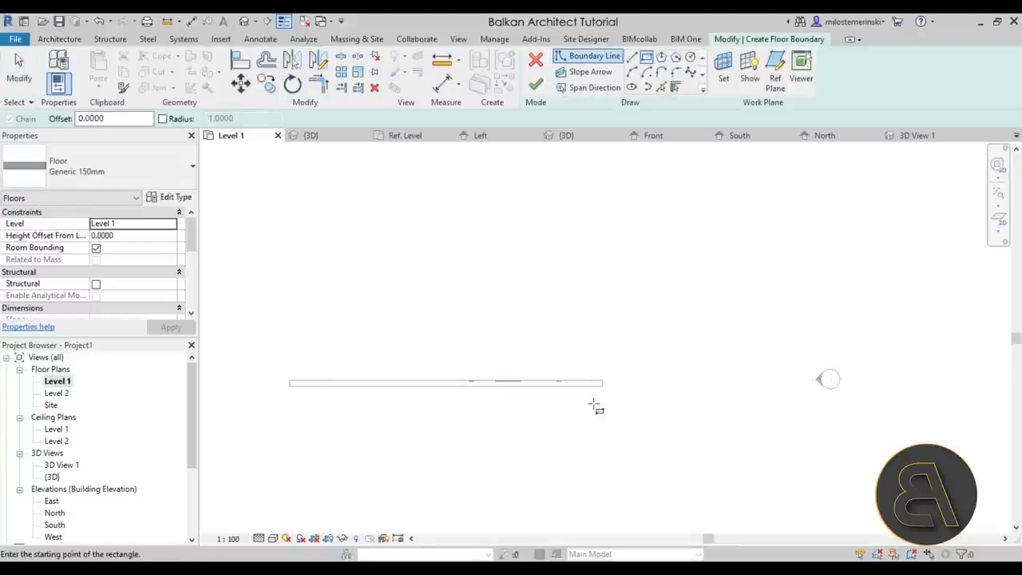
{"action": "left_click", "coordinate": [603, 383]}
{"action": "left_click", "coordinate": [289, 175]}
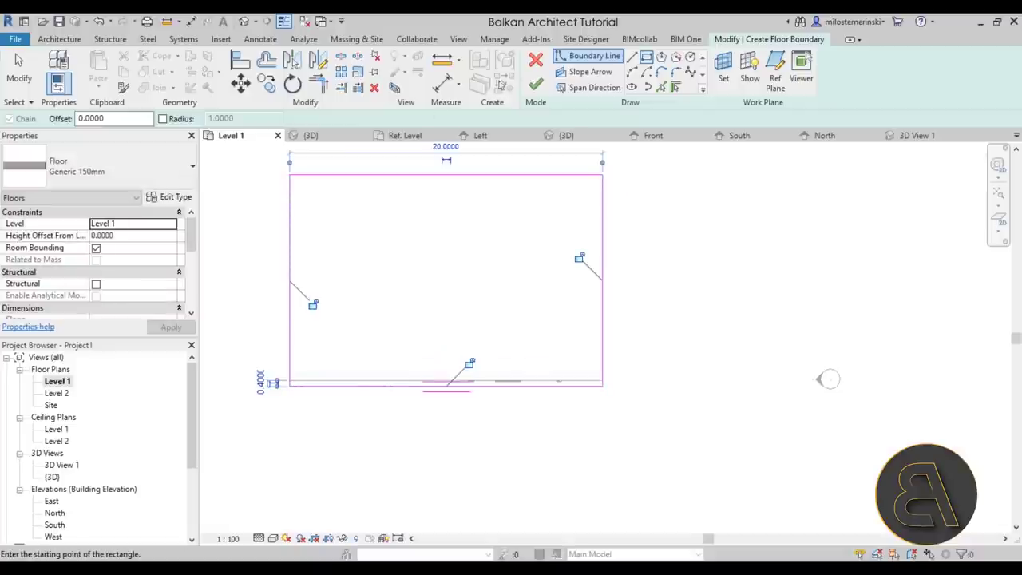
{"action": "left_click", "coordinate": [536, 84]}
{"action": "key", "text": "Escape"}
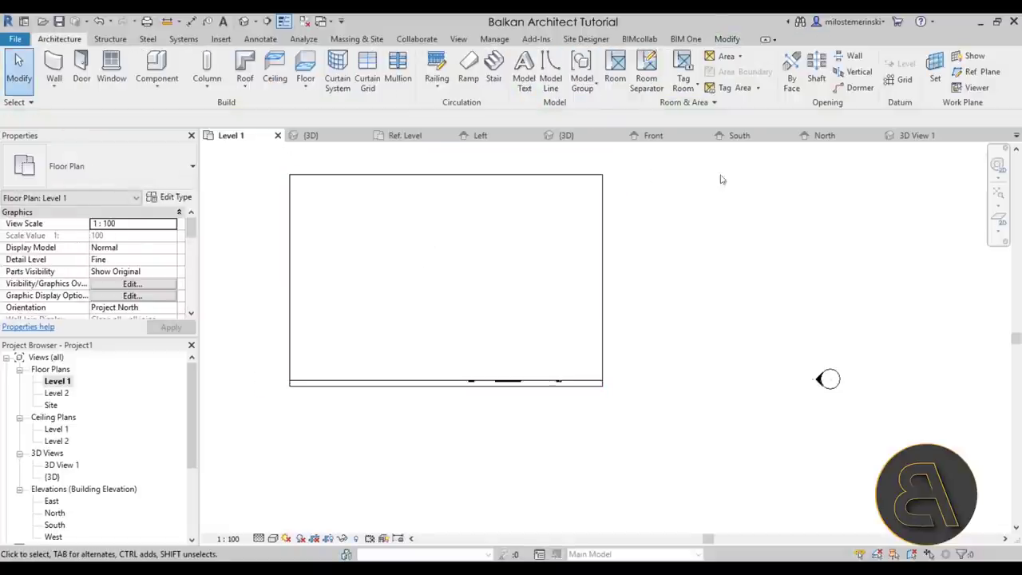
Open the rendering settings for camera view 3D View 1 and set the lighting scheme to Exterior: Artificial only
{"action": "double_click", "coordinate": [70, 464]}
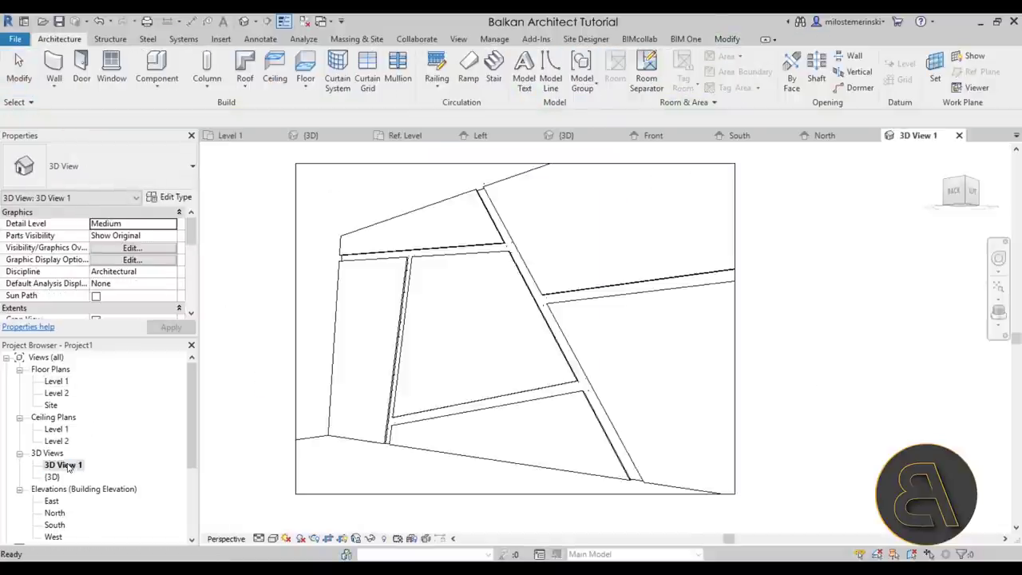
{"action": "middle_click_drag", "start_coordinate": [515, 359], "coordinate": [461, 358], "text": "shift"}
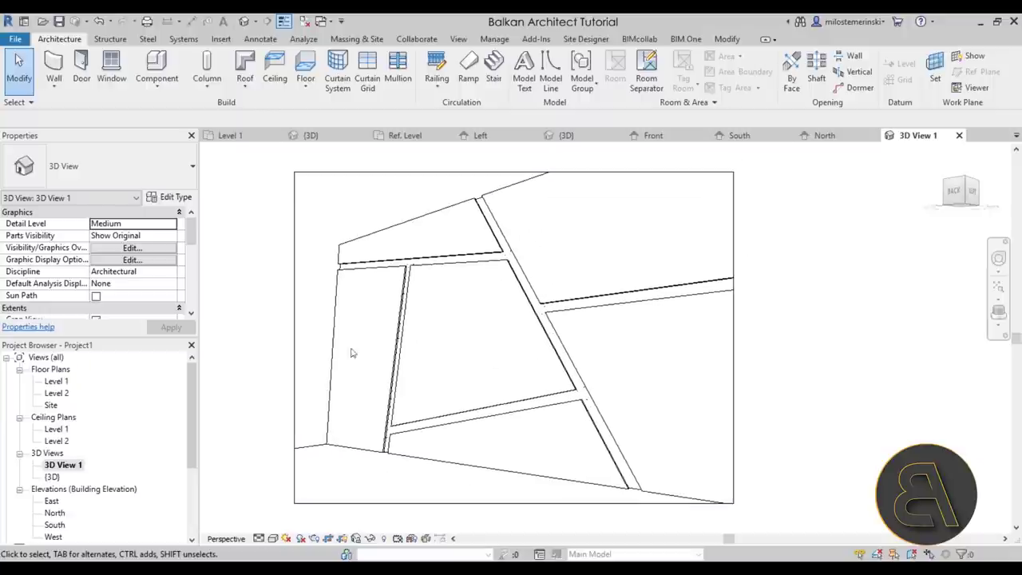
{"action": "middle_click_drag", "start_coordinate": [348, 354], "coordinate": [380, 348]}
{"action": "key", "text": "r"}
{"action": "key", "text": "r"}
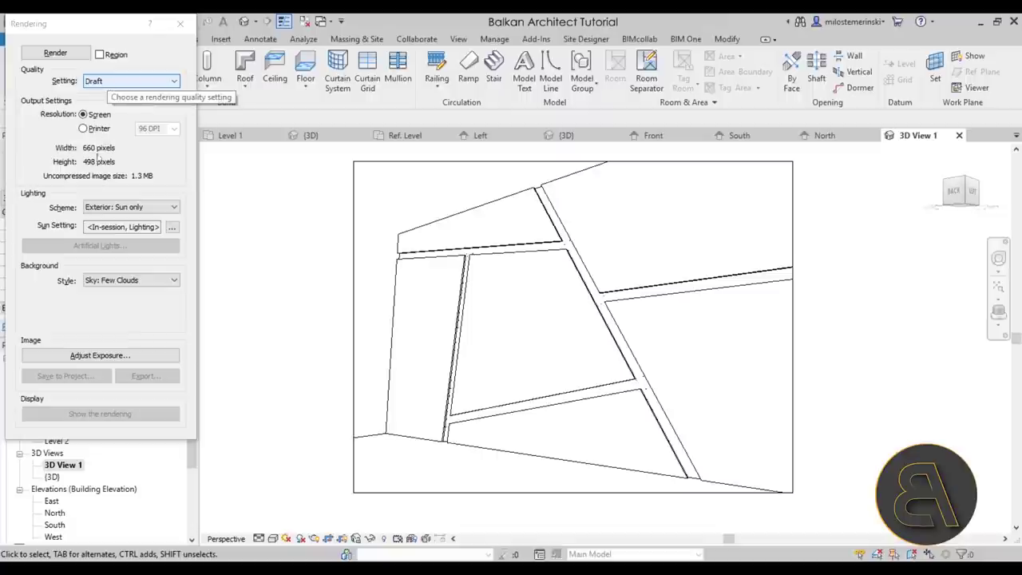
{"action": "left_click", "coordinate": [124, 207]}
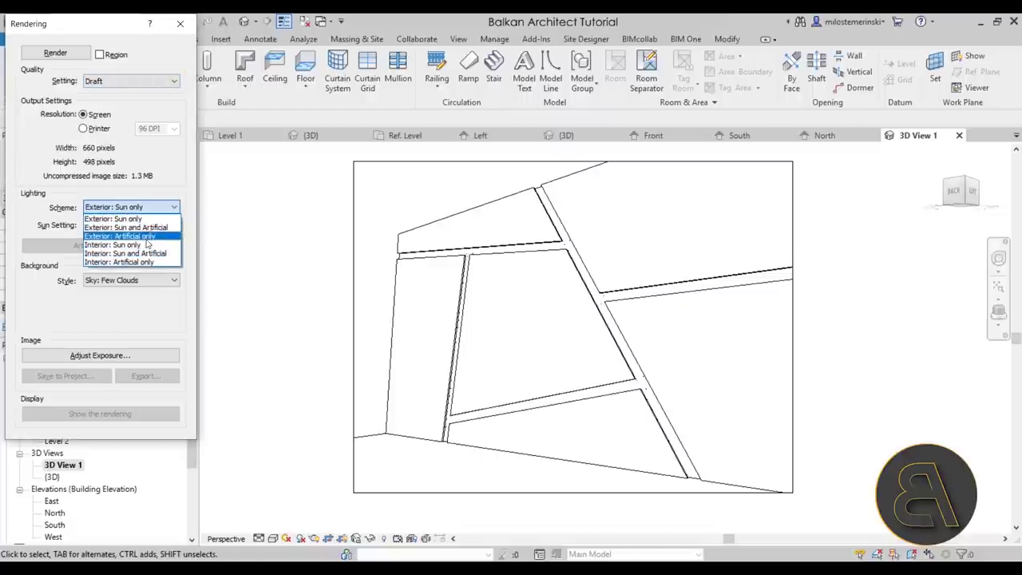
{"action": "left_click", "coordinate": [83, 236]}
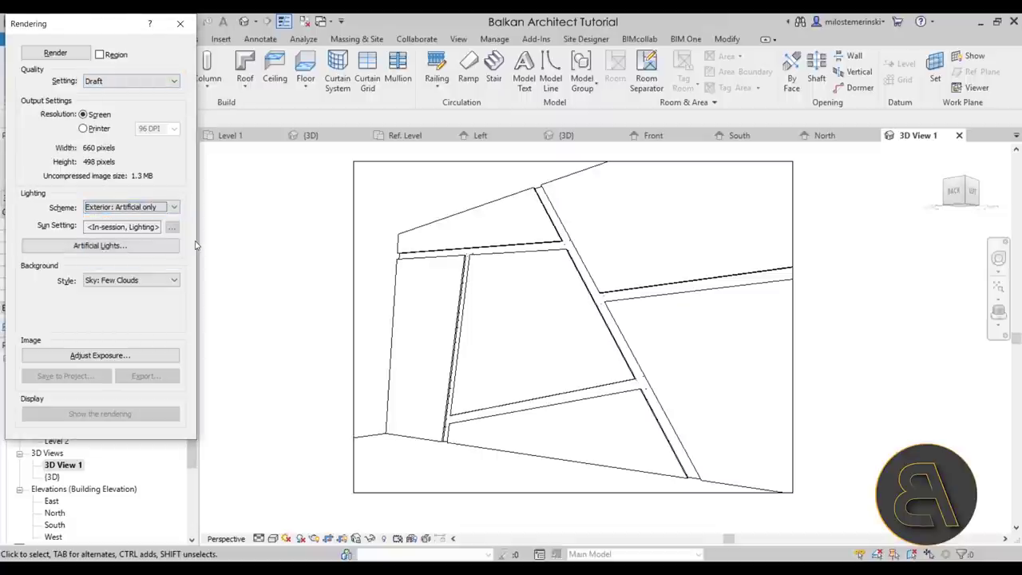
Keep the Sky: Few Clouds background and set the render quality to Medium
{"action": "left_click", "coordinate": [128, 279]}
{"action": "left_click", "coordinate": [158, 251]}
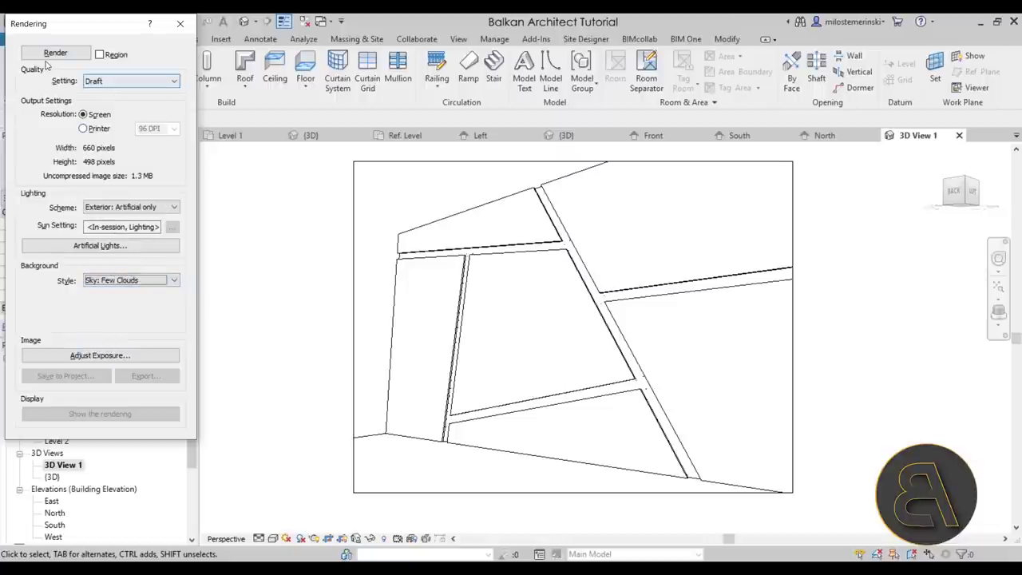
{"action": "left_click", "coordinate": [105, 82]}
{"action": "left_click", "coordinate": [112, 102]}
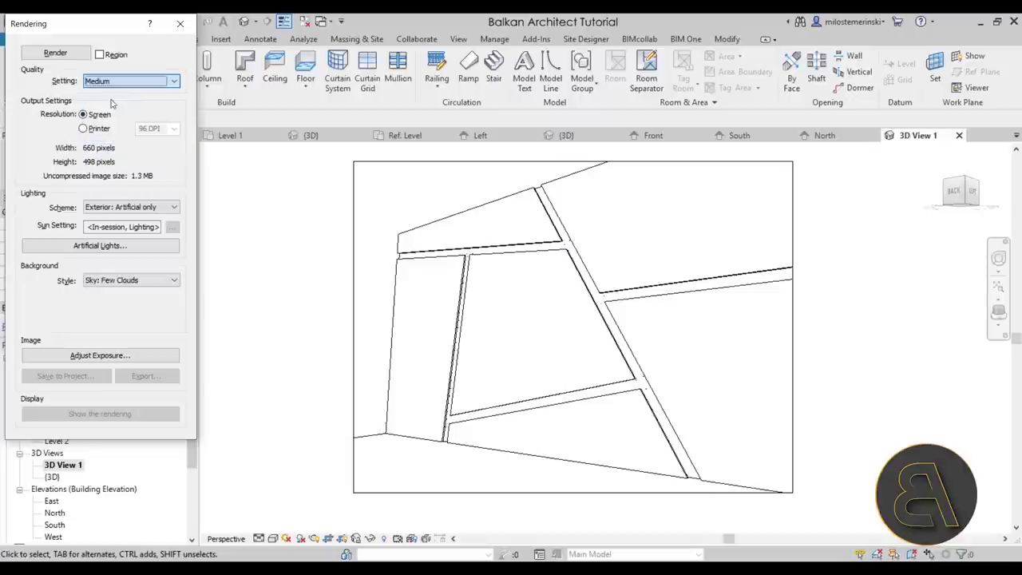
Render camera view 3D View 1 with the current Medium quality and artificial lighting settings
{"action": "left_click", "coordinate": [50, 54]}
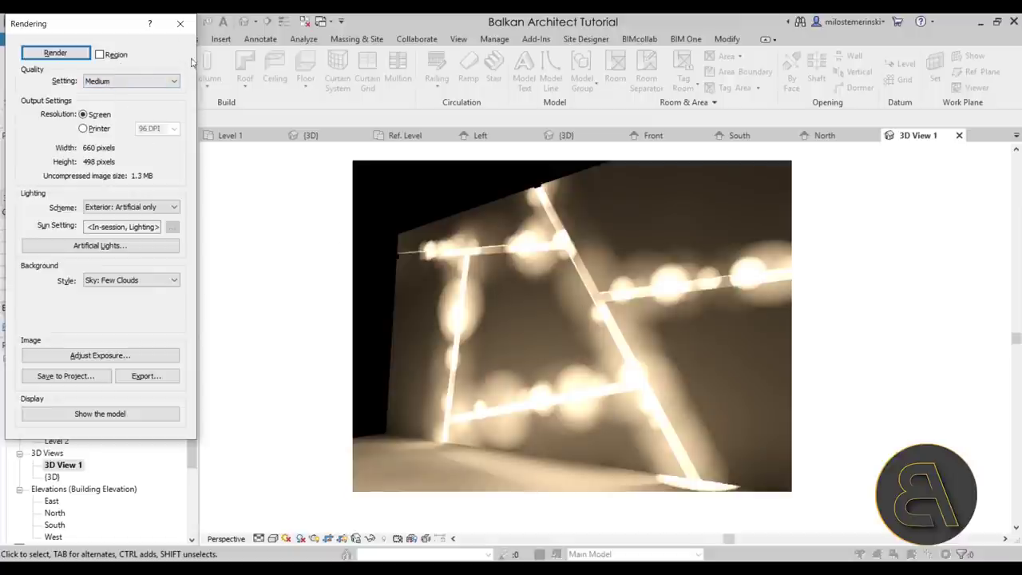
In the artificial lights settings for 3D View 1, select all ungrouped LED lights from 33 through 352 and set their dimming to .2
{"action": "left_click", "coordinate": [100, 245]}
{"action": "left_click_drag", "start_coordinate": [823, 143], "coordinate": [235, 137]}
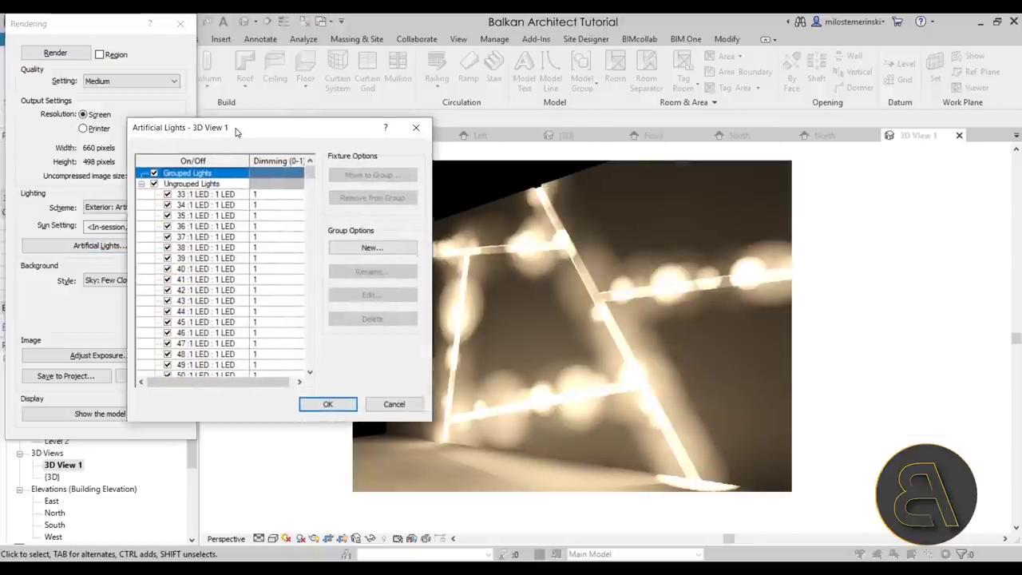
{"action": "left_click", "coordinate": [280, 196]}
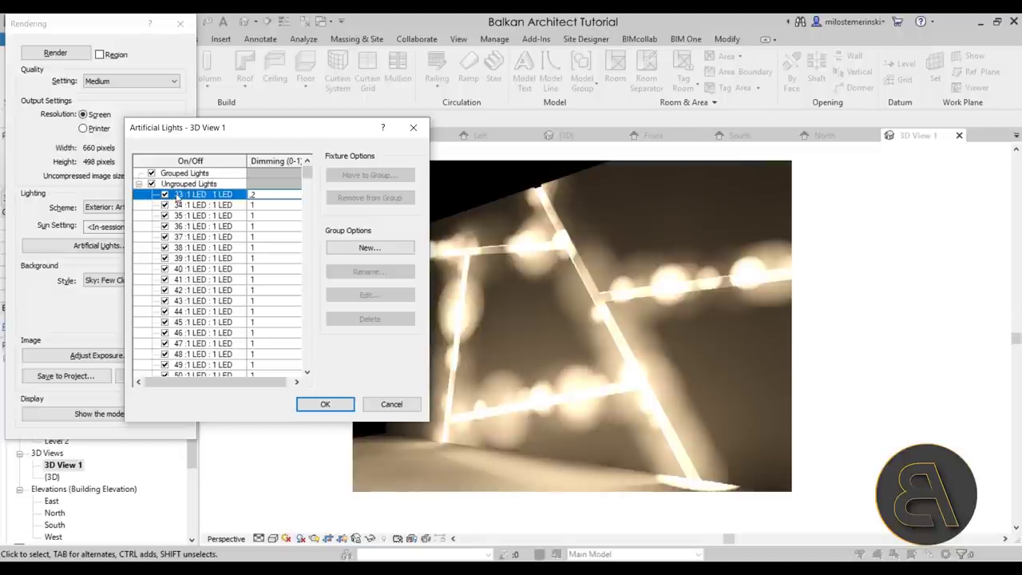
{"action": "scroll", "coordinate": [191, 219], "scroll_direction": "down", "scroll_amount": 3}
{"action": "left_click_drag", "start_coordinate": [306, 185], "coordinate": [307, 361]}
{"action": "left_click", "coordinate": [252, 364], "text": "shift"}
{"action": "type", "text": ".2"}
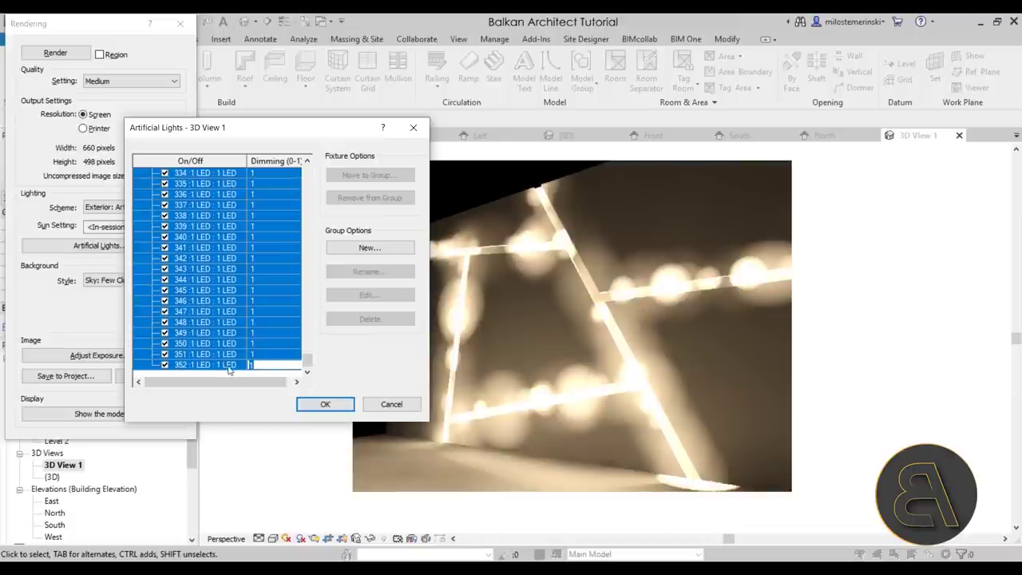
{"action": "left_click", "coordinate": [319, 405]}
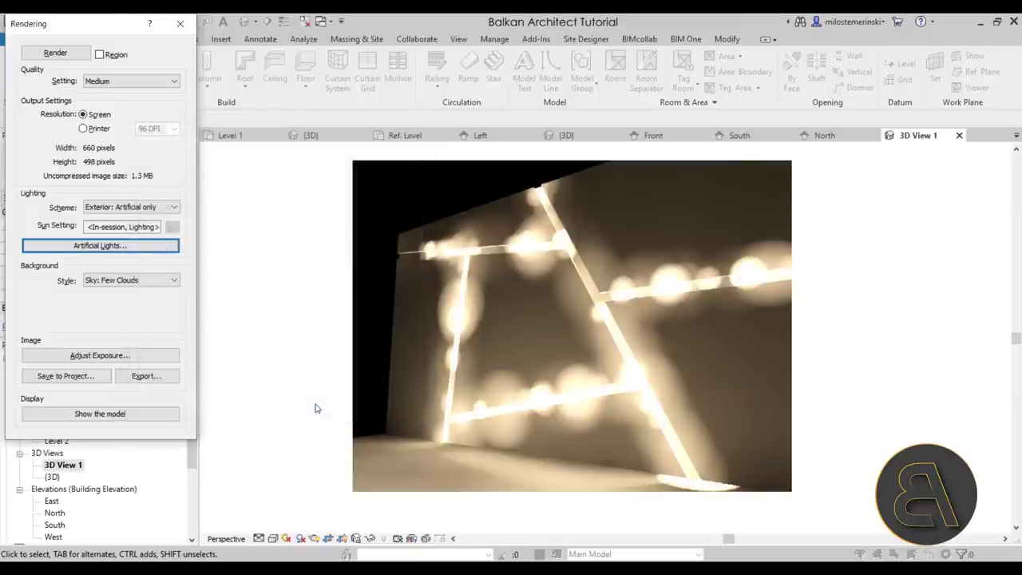
Render the camera view again with the dimmed LED lights and inspect the glow along the wall cracks
{"action": "left_click", "coordinate": [57, 52]}
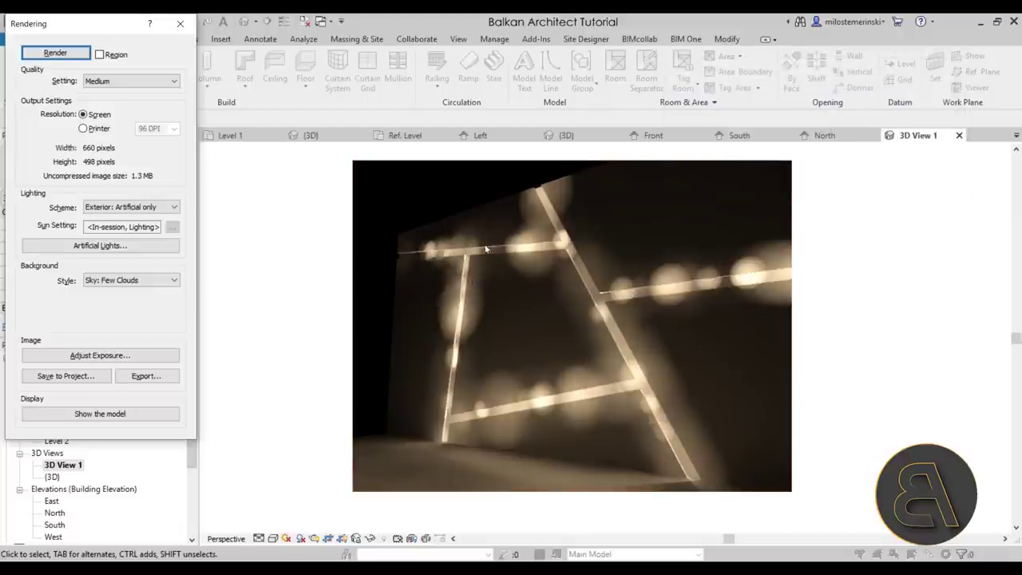
{"action": "scroll", "coordinate": [520, 267], "scroll_direction": "up", "scroll_amount": 3}
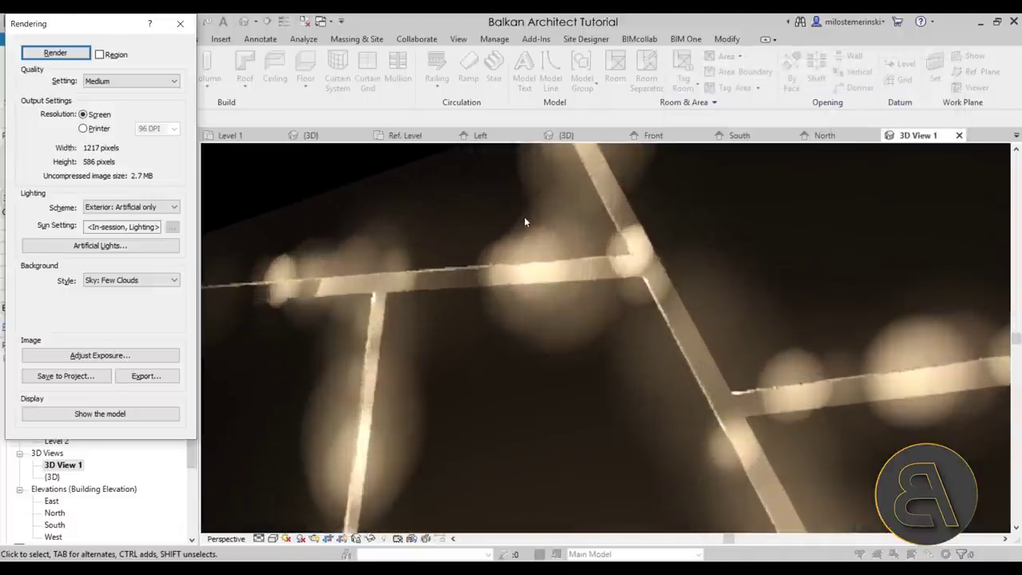
{"action": "scroll", "coordinate": [529, 221], "scroll_direction": "down", "scroll_amount": 2}
{"action": "scroll", "coordinate": [520, 259], "scroll_direction": "down", "scroll_amount": 2}
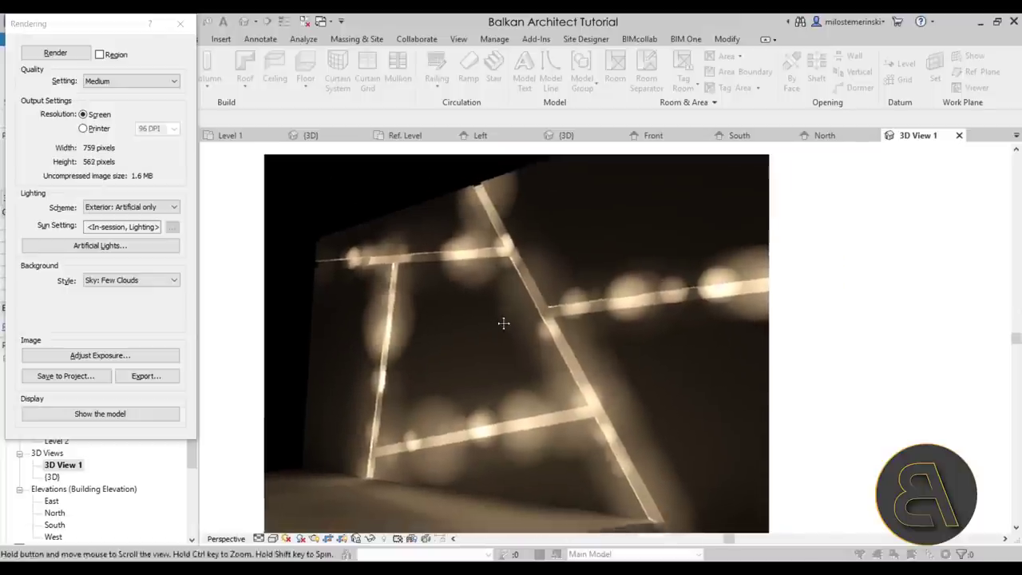
{"action": "scroll", "coordinate": [506, 281], "scroll_direction": "down", "scroll_amount": 1}
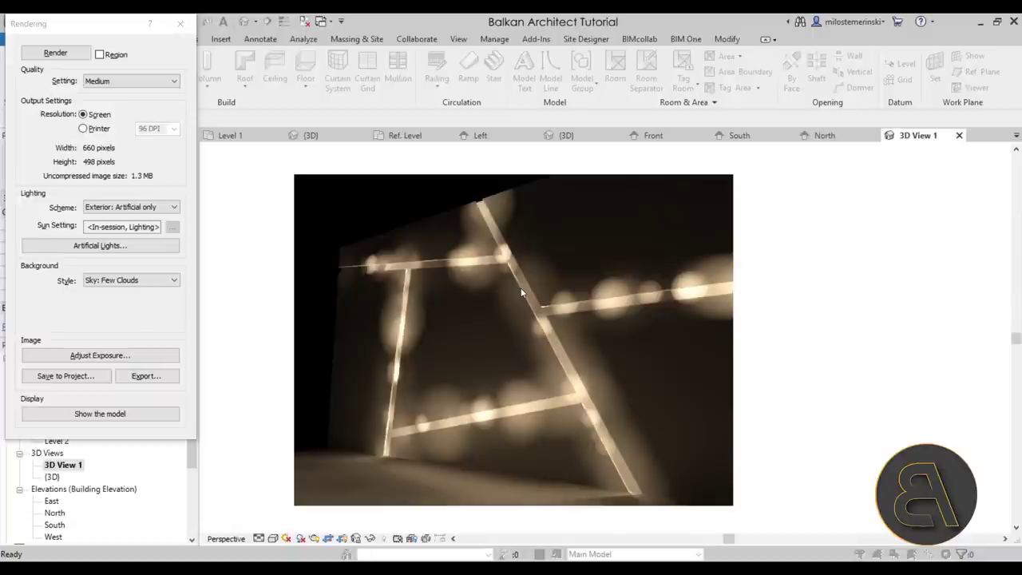